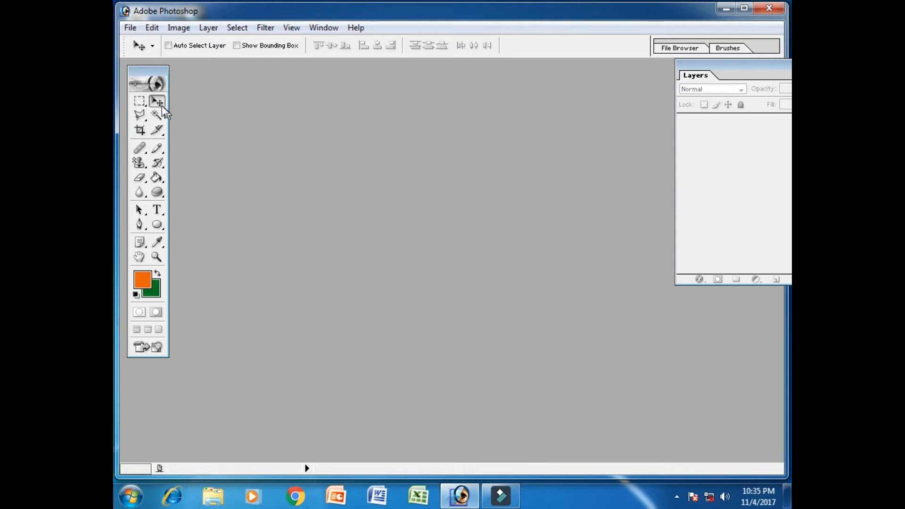
click(138, 163)
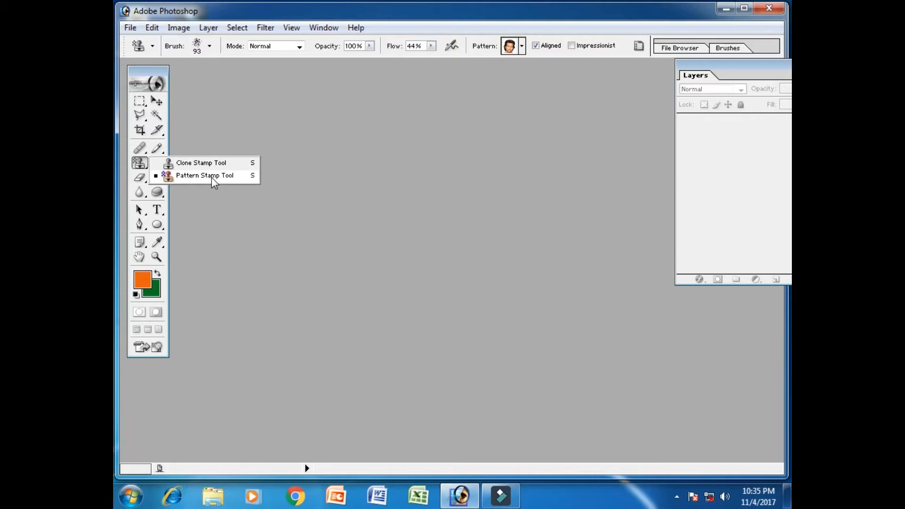
click(437, 15)
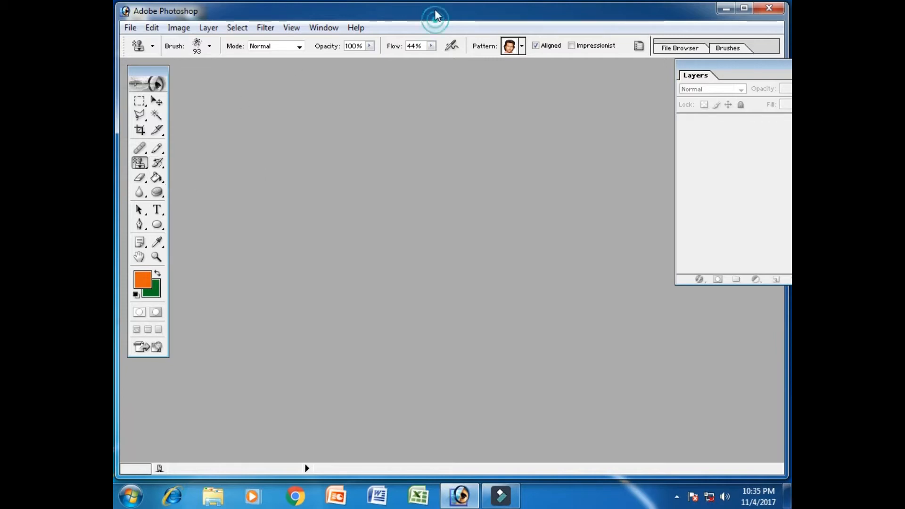
Start opening an image and browse to the YouTube Channel folder on the Others (E:) drive.
click(129, 28)
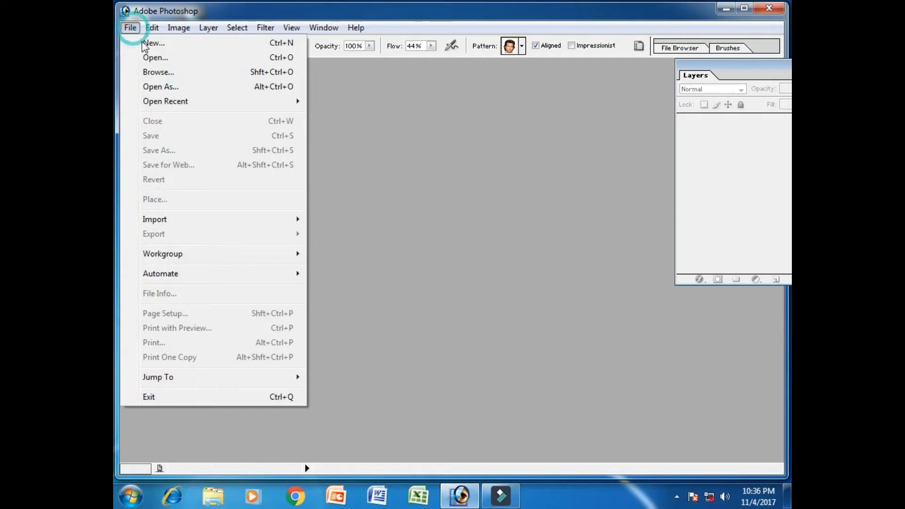
click(182, 60)
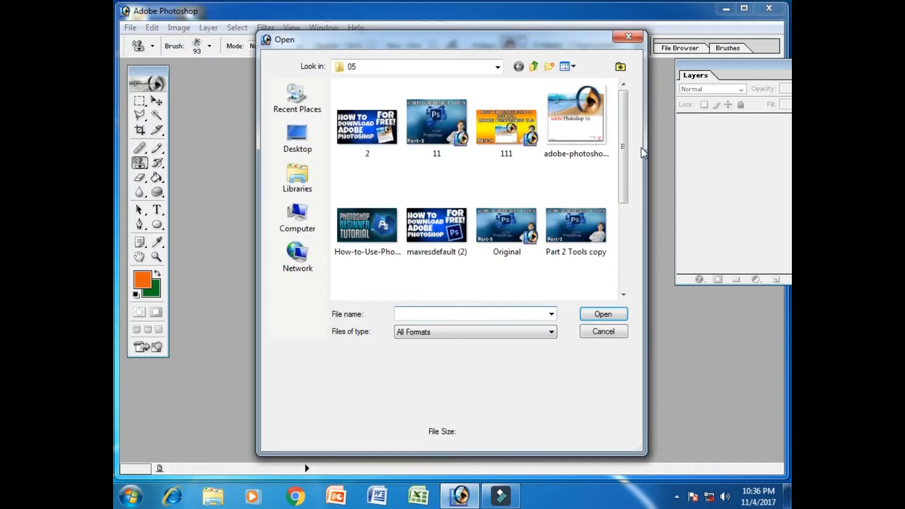
click(297, 217)
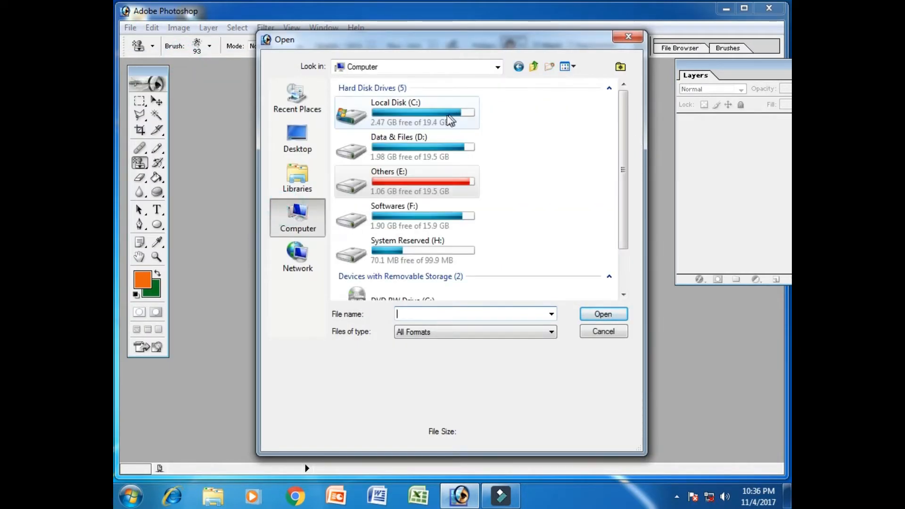
double_click(428, 181)
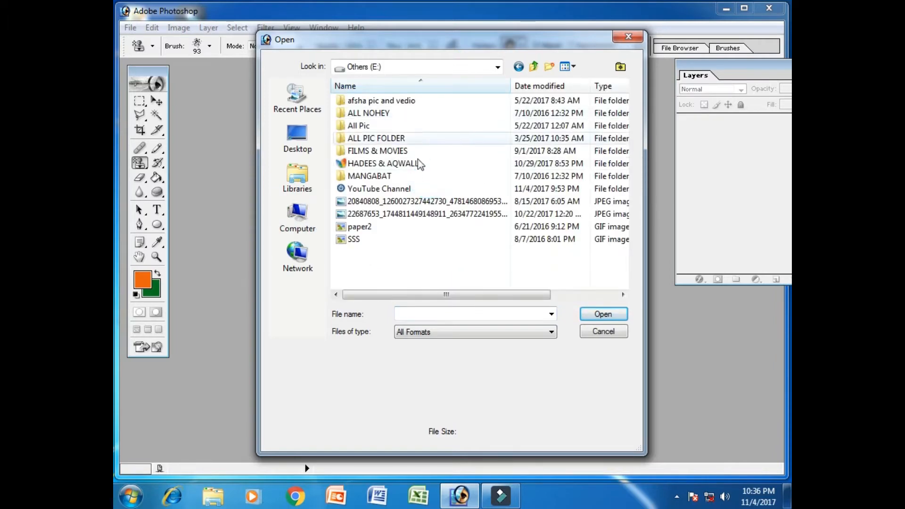
double_click(400, 188)
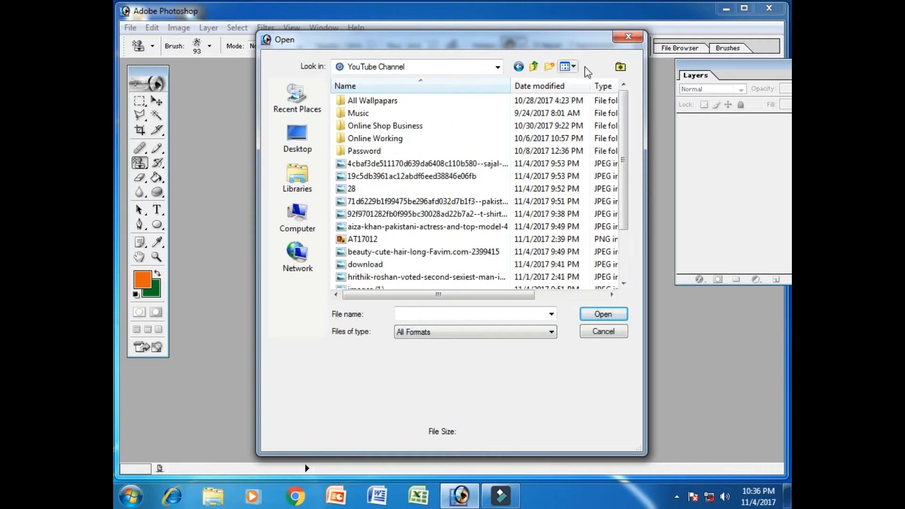
Show the folder's files as thumbnails and open the image aiza-khan-pakistani-actress-and-top-model-4.jpg.
click(570, 69)
click(590, 80)
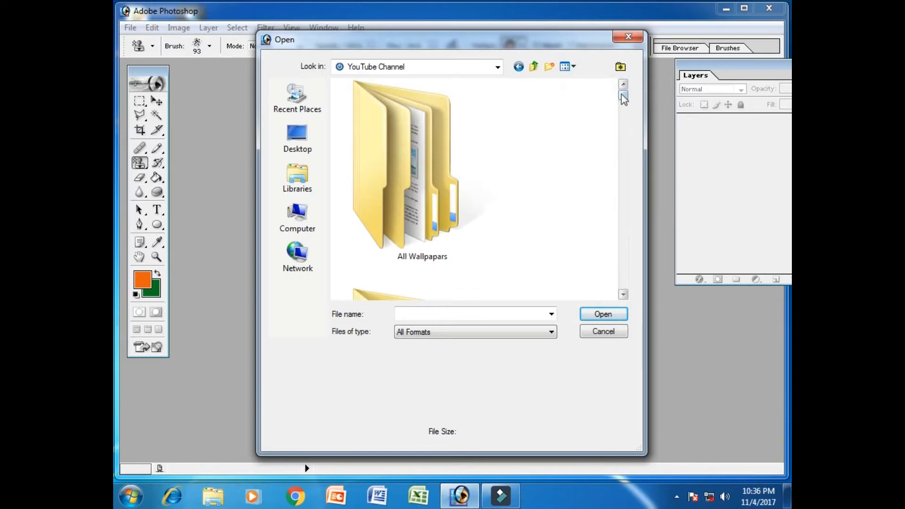
click(572, 66)
click(584, 95)
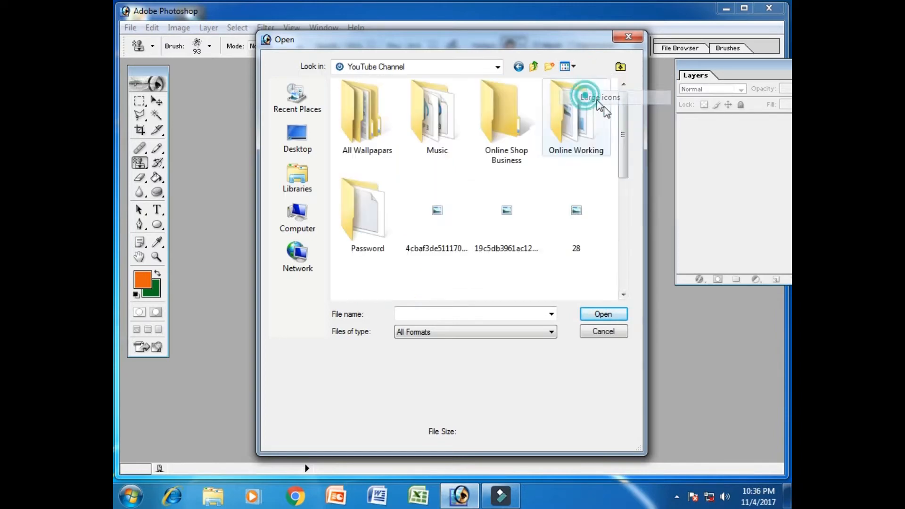
click(622, 137)
drag(623, 137, 617, 163)
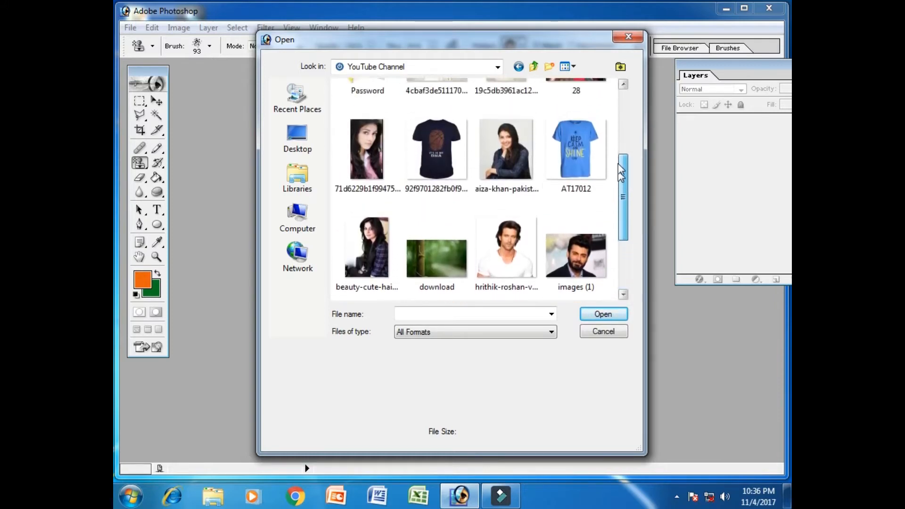
click(513, 163)
click(603, 313)
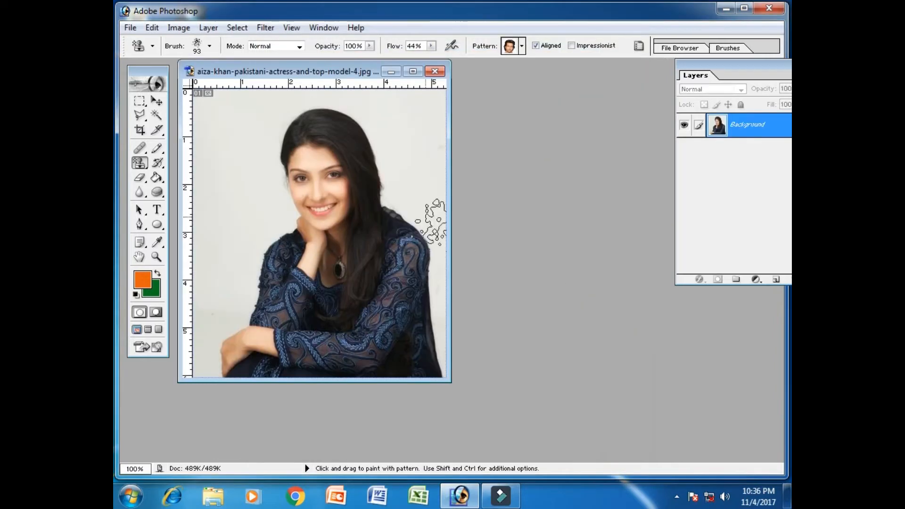
Select a large rectangular area around the woman's head and upper body with the Rectangular Marquee tool.
drag(311, 75, 467, 88)
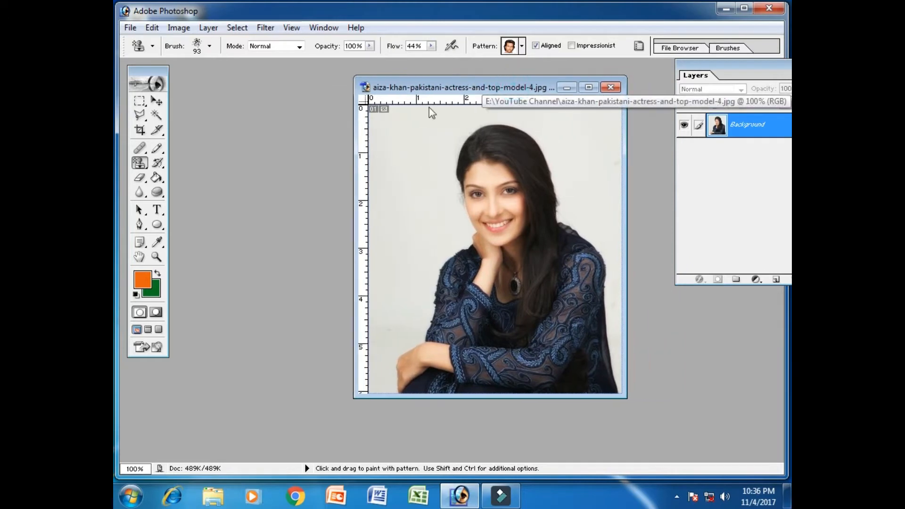
click(139, 103)
click(141, 102)
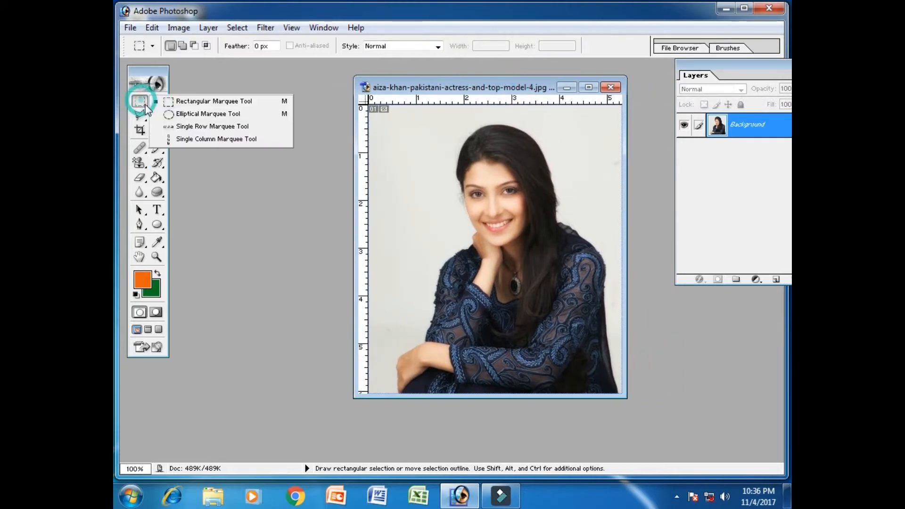
click(209, 105)
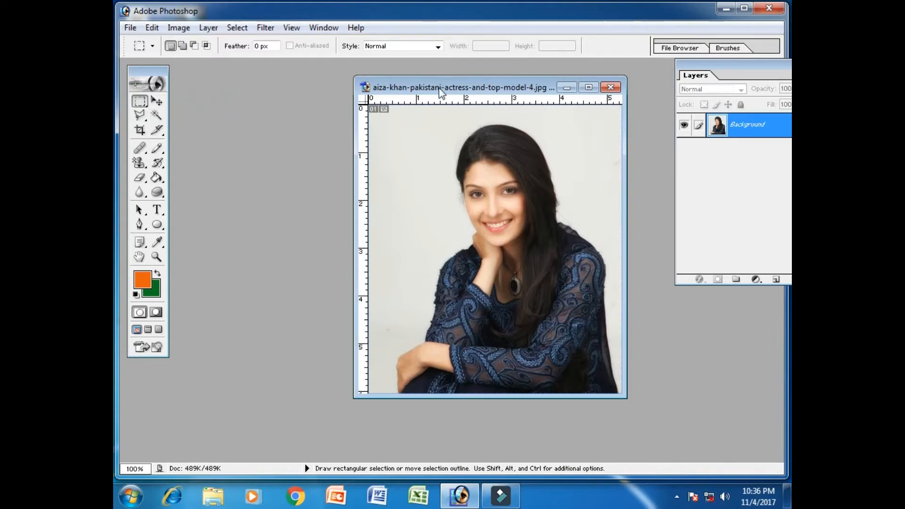
drag(440, 88, 412, 87)
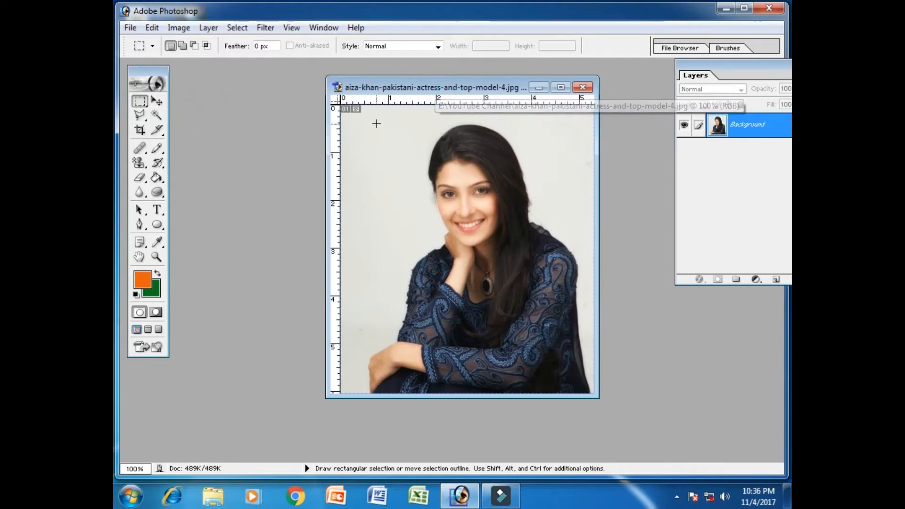
drag(370, 116, 583, 346)
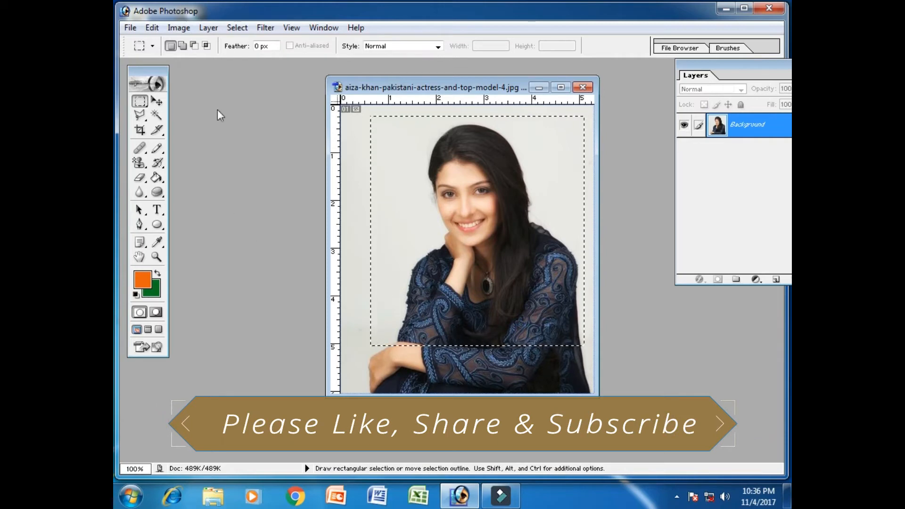
Define the selected area as a pattern with the suggested name and close the photo.
click(152, 28)
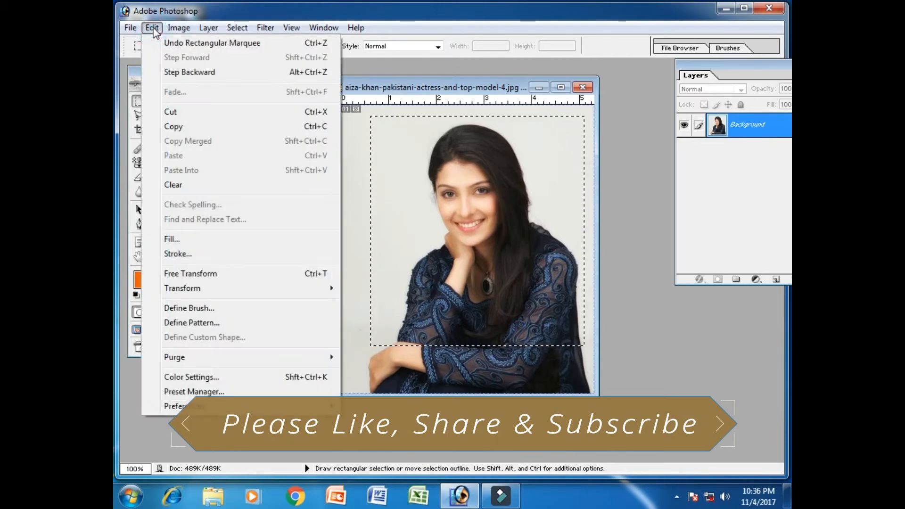
click(212, 323)
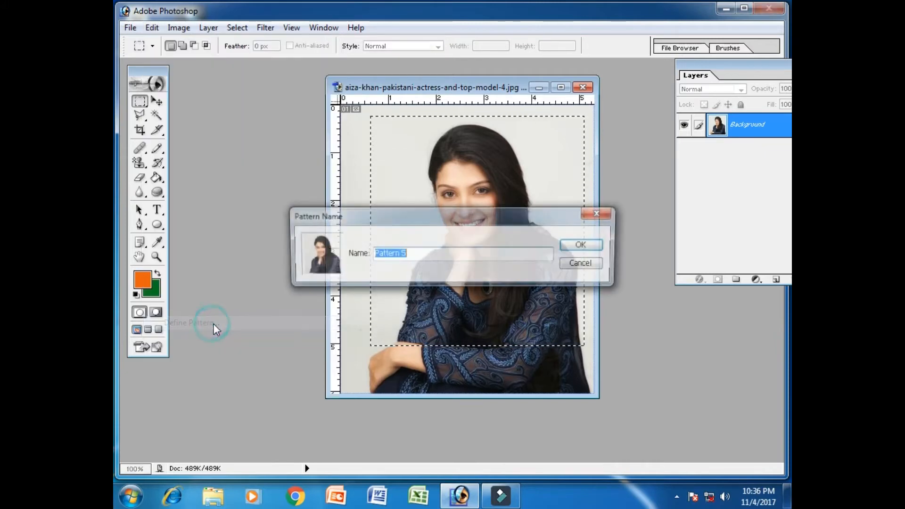
click(417, 255)
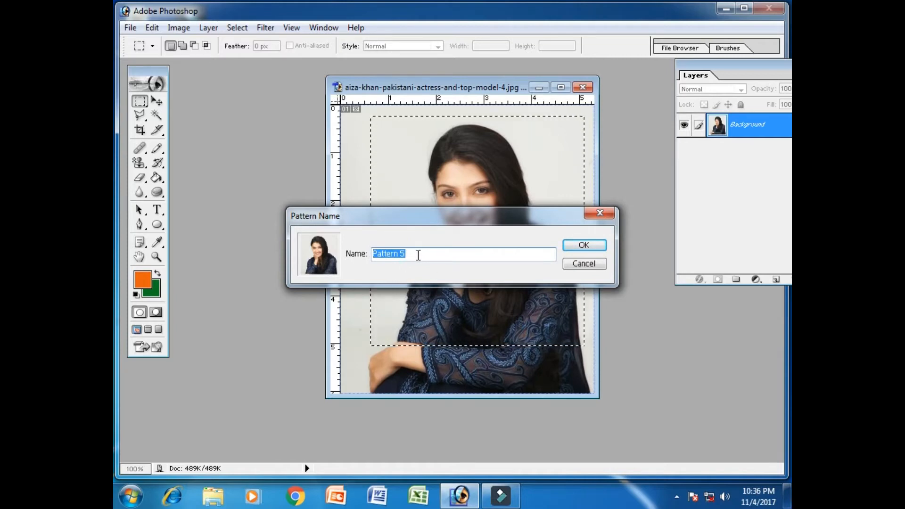
click(589, 244)
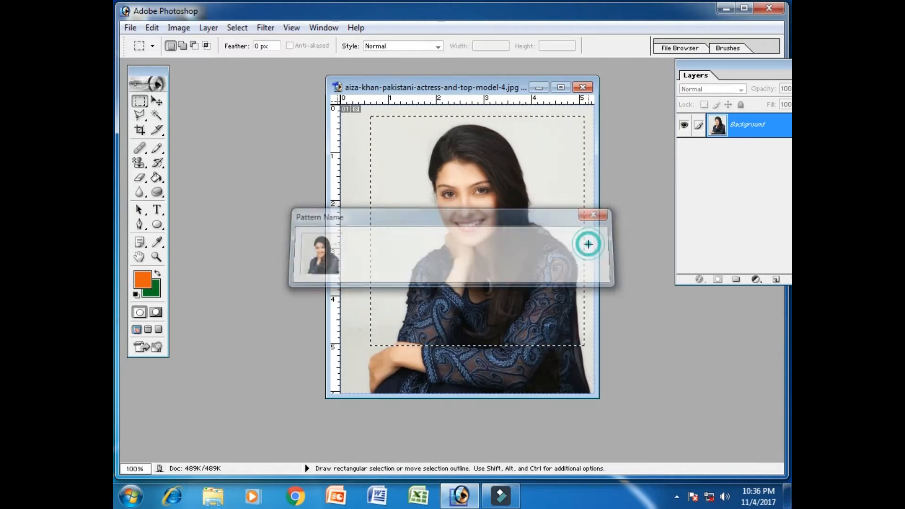
click(584, 88)
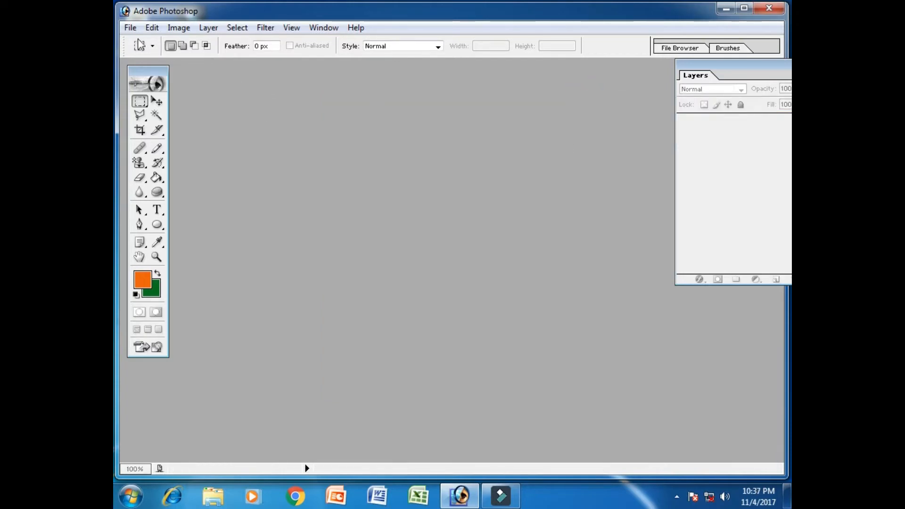
Create a white RGB document with the 1920 x 1080 HDTV 1080i preset at 300 pixels/inch and maximize its window.
click(130, 28)
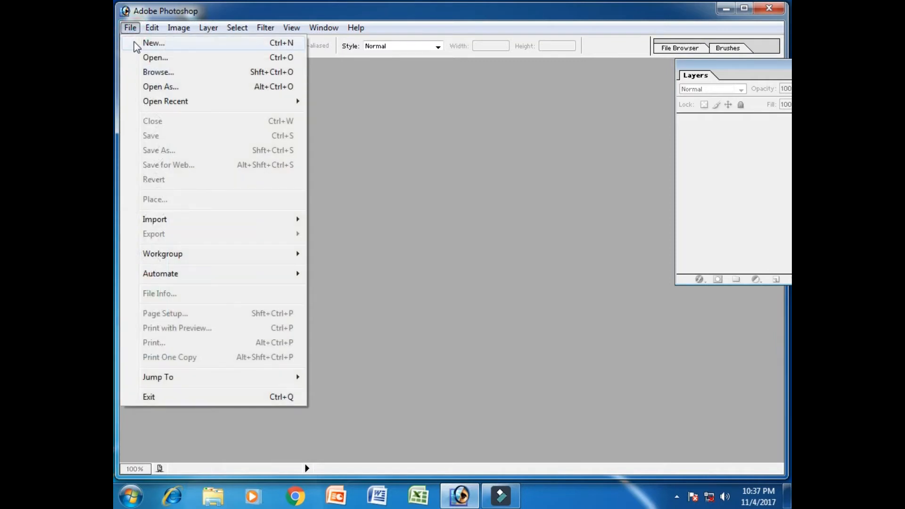
click(177, 44)
click(479, 140)
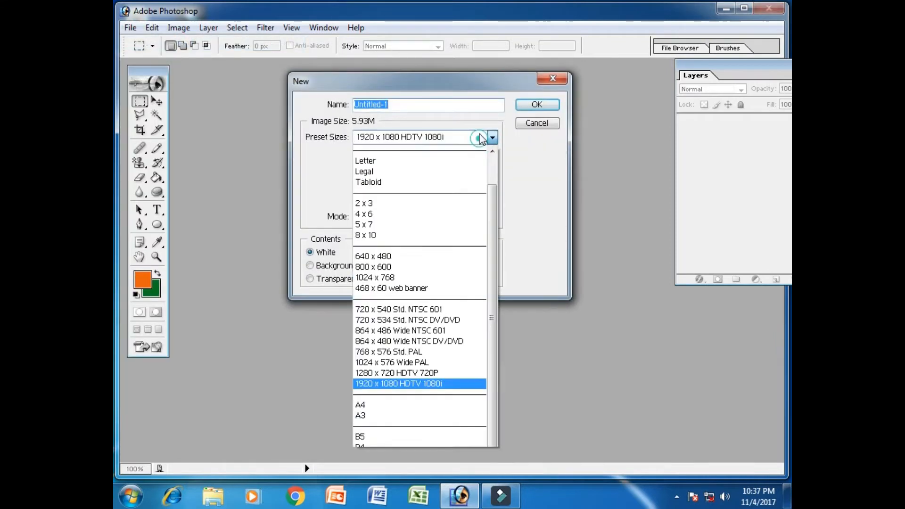
click(443, 384)
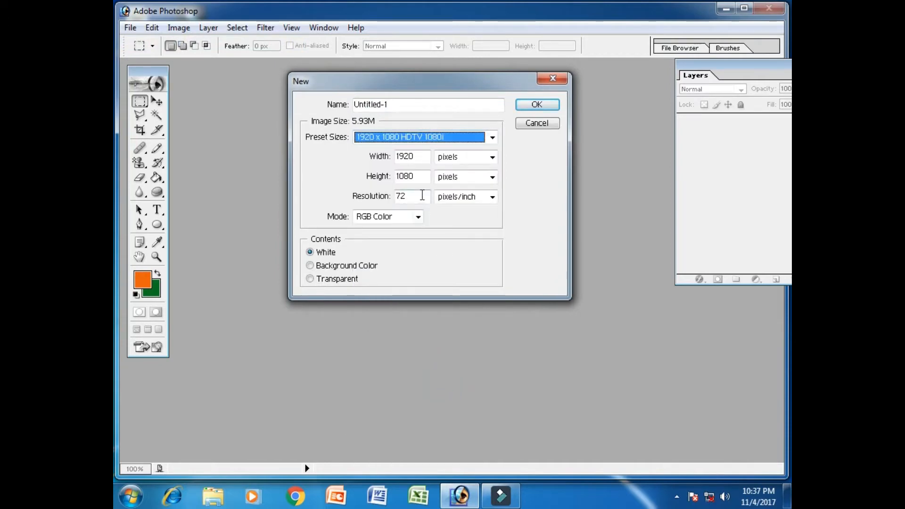
drag(421, 195, 391, 195)
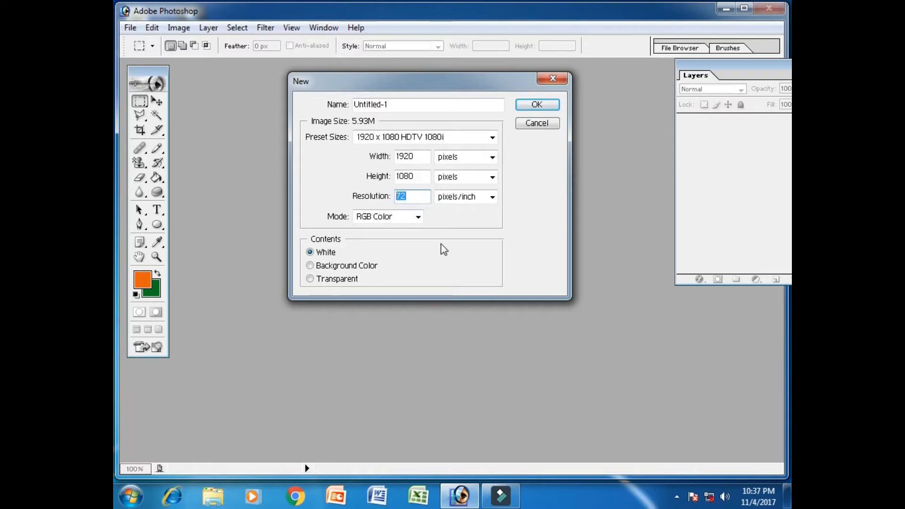
text(300)
click(535, 105)
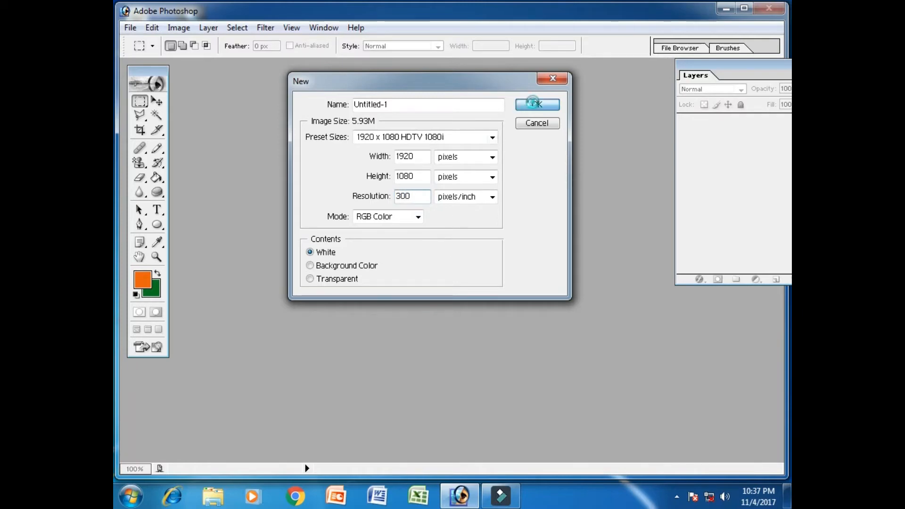
drag(400, 74, 428, 92)
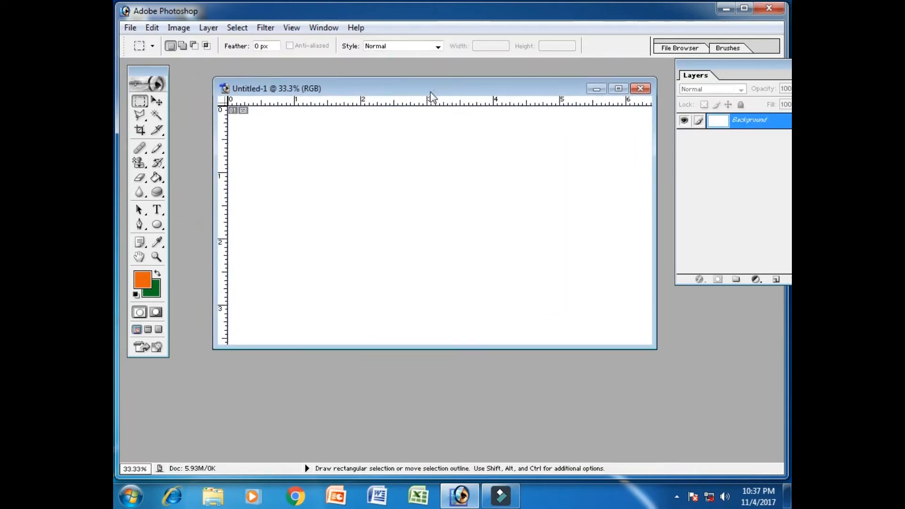
double_click(427, 92)
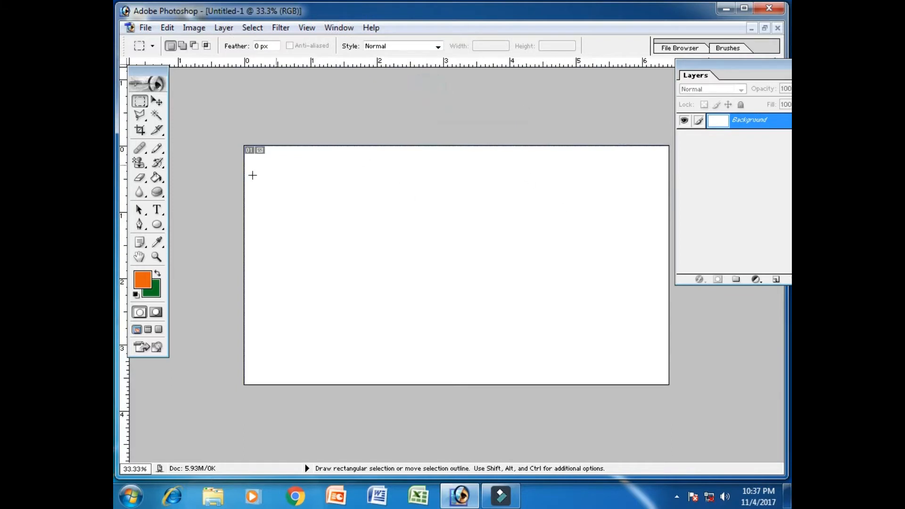
Activate the Pattern Stamp tool and set its flow to 100%.
mouse_move(139, 166)
mouse_down()
mouse_move(194, 181)
mouse_move(224, 177)
mouse_move(204, 175)
mouse_up()
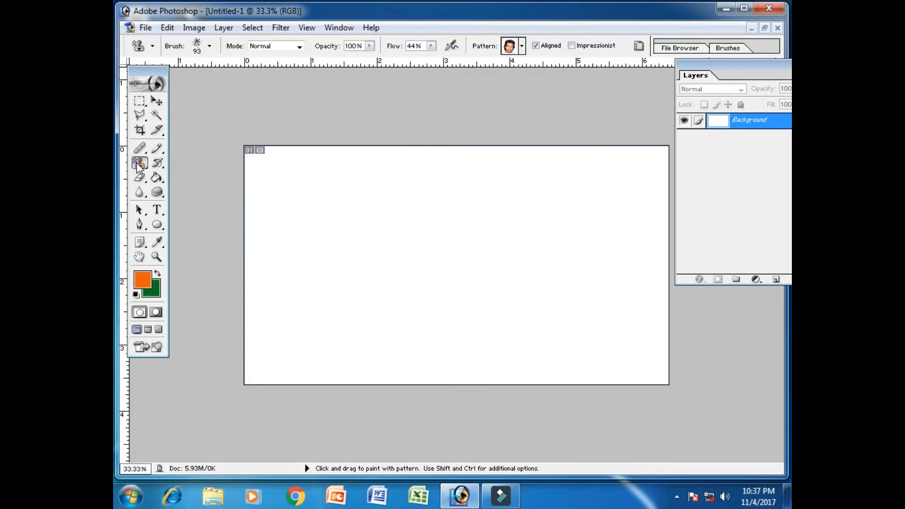
mouse_move(139, 166)
mouse_down()
mouse_move(137, 175)
mouse_move(174, 176)
mouse_up()
drag(447, 58, 474, 60)
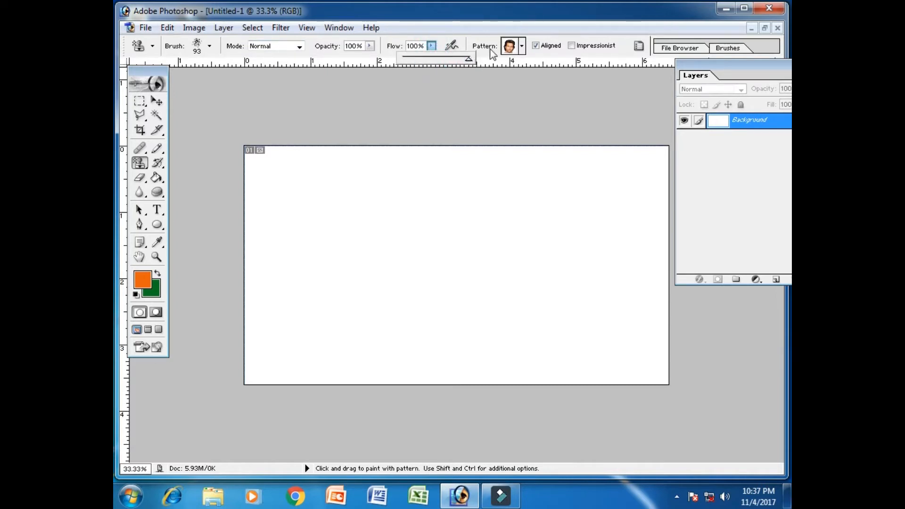
click(488, 20)
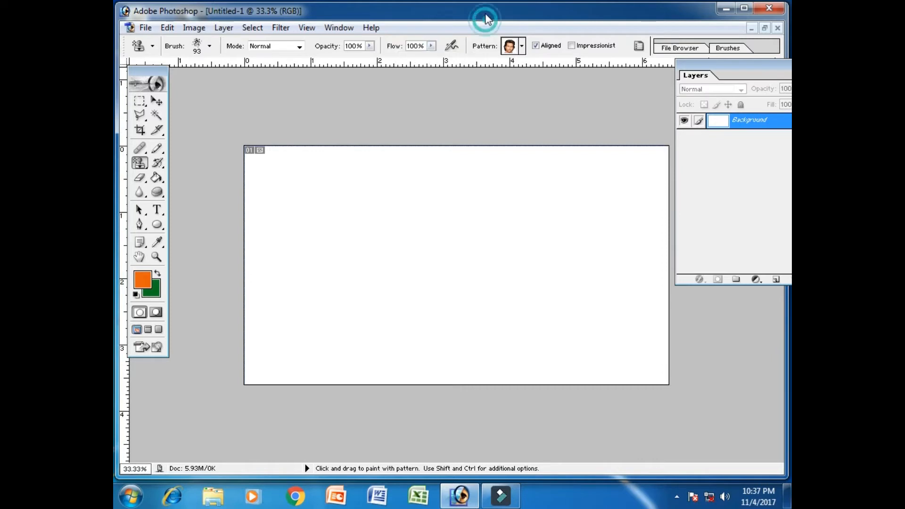
Choose the newly defined photo pattern of the woman for the Pattern Stamp tool.
click(522, 46)
drag(571, 100, 571, 120)
click(446, 139)
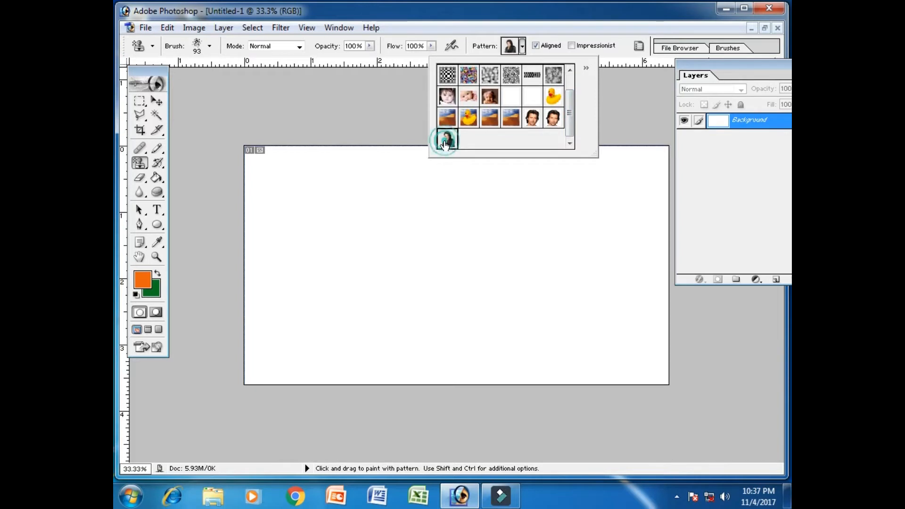
click(427, 16)
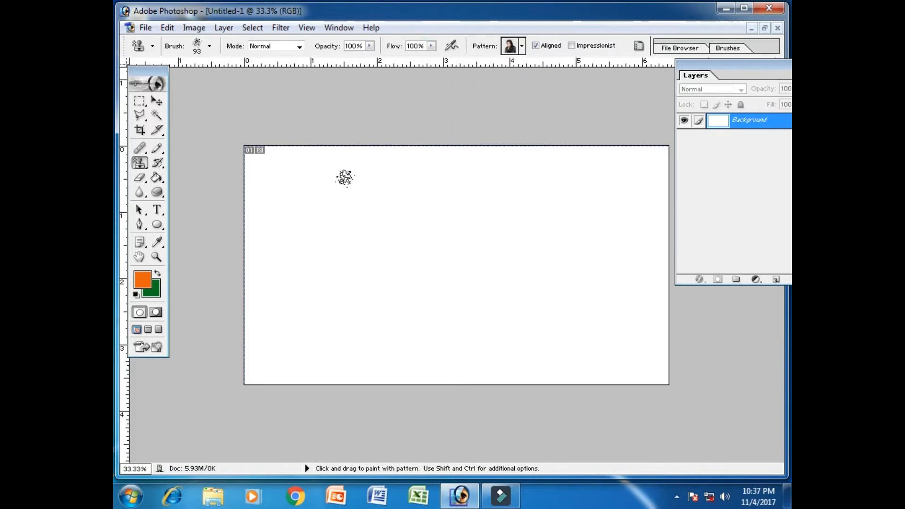
Choose the soft round 200 px brush for the Pattern Stamp tool.
click(208, 46)
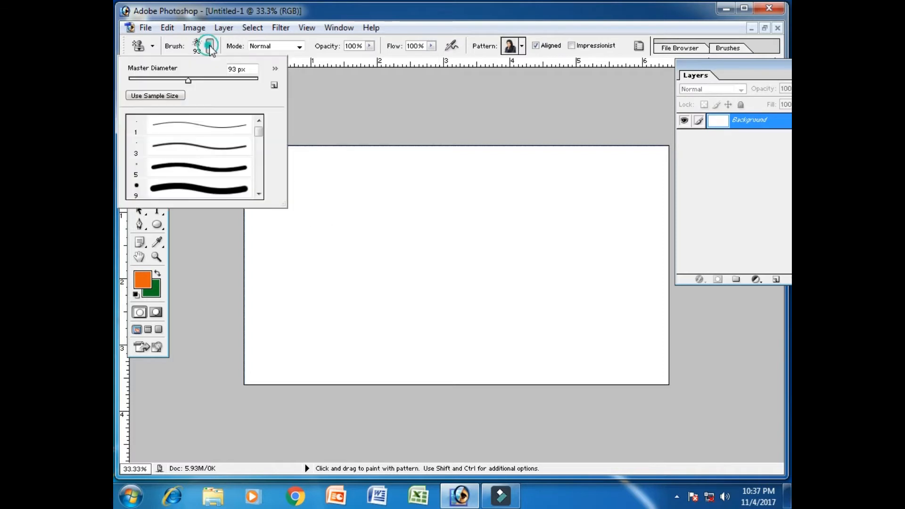
drag(259, 131, 260, 149)
click(242, 153)
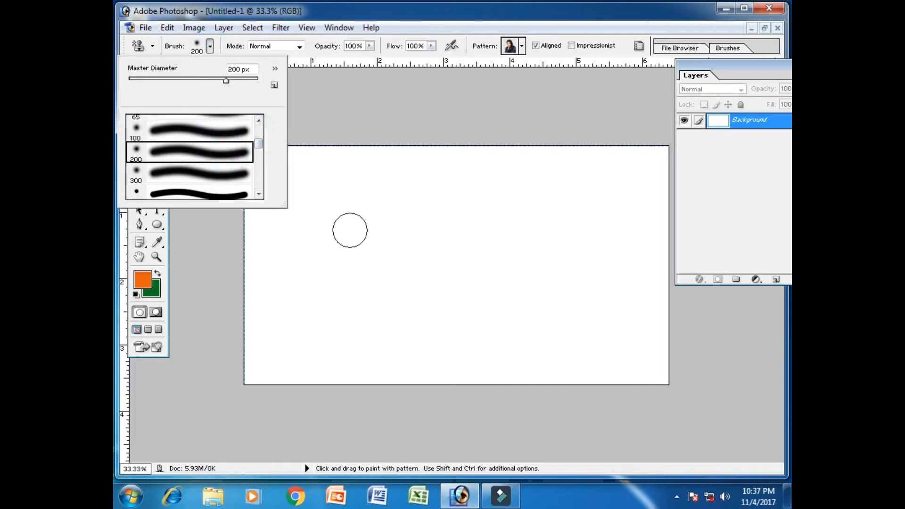
Set the Pattern Stamp brush diameter to 455 px and paint the woman photo pattern over the entire white canvas.
right_click(350, 197)
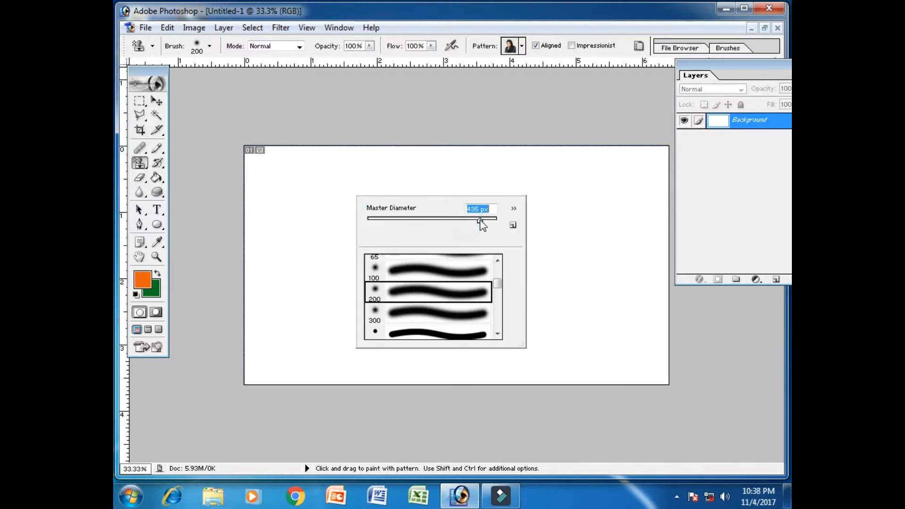
drag(487, 220, 481, 220)
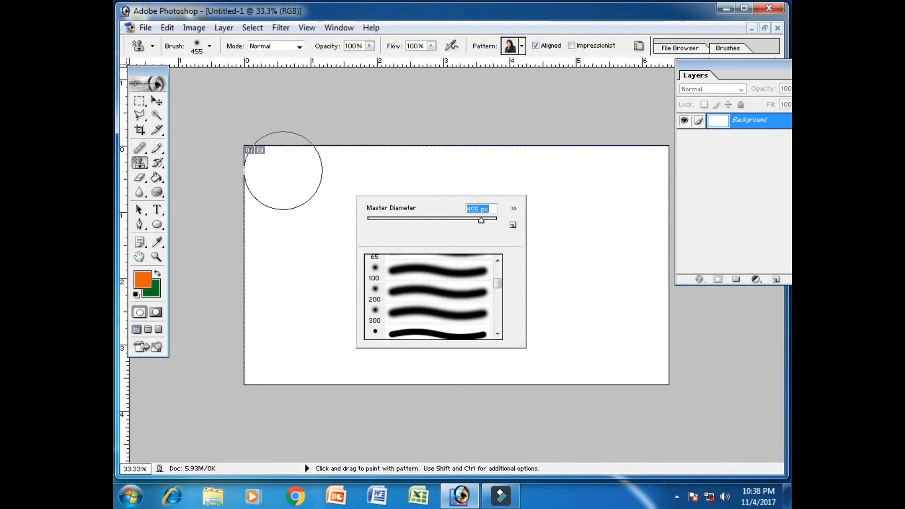
click(394, 1)
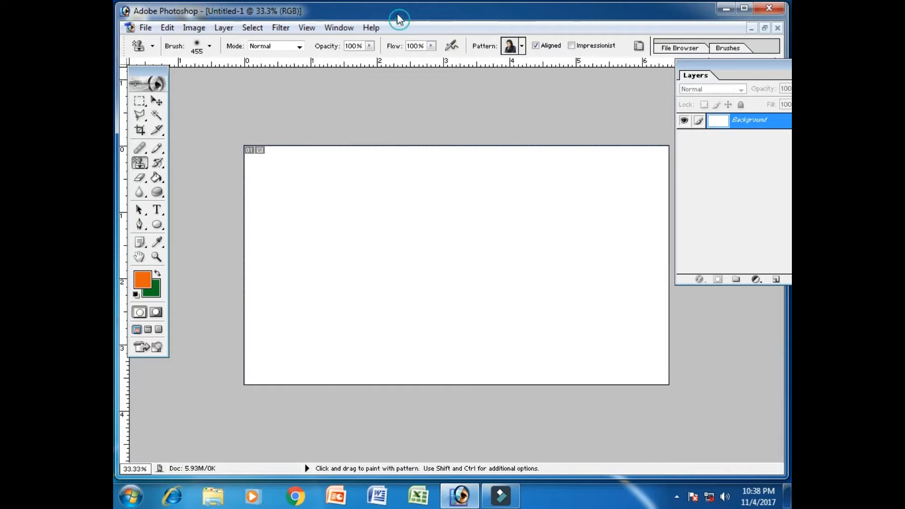
mouse_move(278, 189)
mouse_down()
mouse_move(276, 165)
mouse_move(278, 176)
mouse_move(351, 181)
mouse_move(632, 165)
mouse_move(627, 249)
mouse_move(386, 252)
mouse_move(305, 242)
mouse_move(271, 250)
mouse_move(267, 330)
mouse_move(598, 321)
mouse_move(630, 311)
mouse_move(687, 333)
mouse_move(689, 345)
mouse_move(573, 372)
mouse_move(449, 347)
mouse_move(226, 337)
mouse_move(227, 373)
mouse_move(338, 387)
mouse_move(622, 384)
mouse_move(580, 283)
mouse_move(254, 281)
mouse_move(263, 268)
mouse_move(687, 249)
mouse_move(571, 310)
mouse_up()
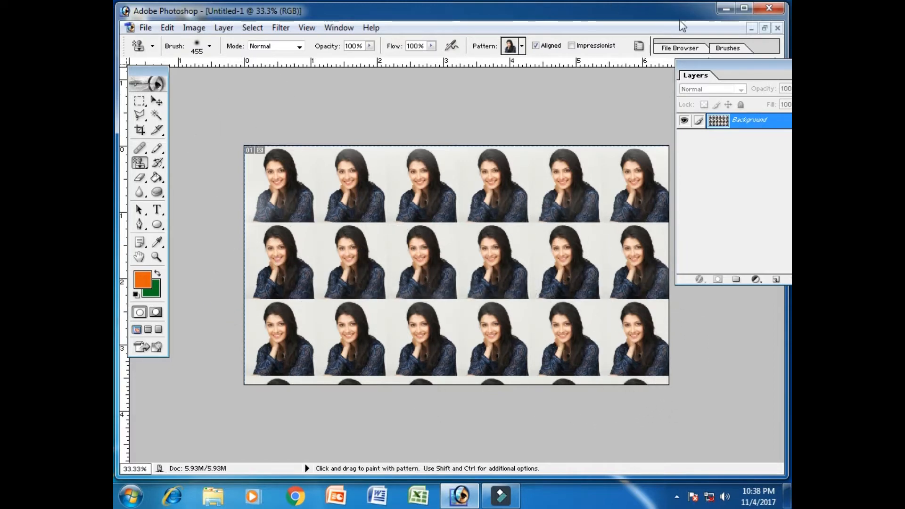
Restore the painted document to a floating window, open download.jpg from the YouTube Channel folder and maximize its window.
click(765, 28)
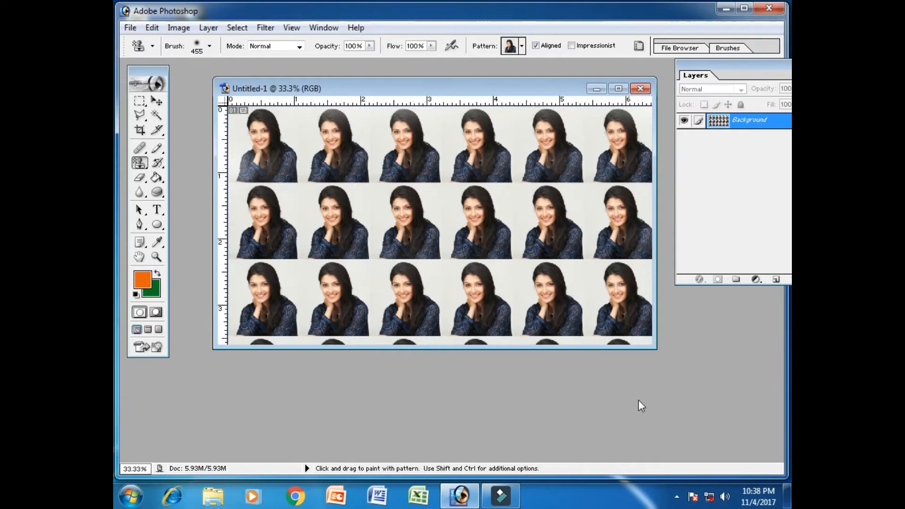
double_click(641, 386)
drag(629, 141, 630, 274)
click(438, 146)
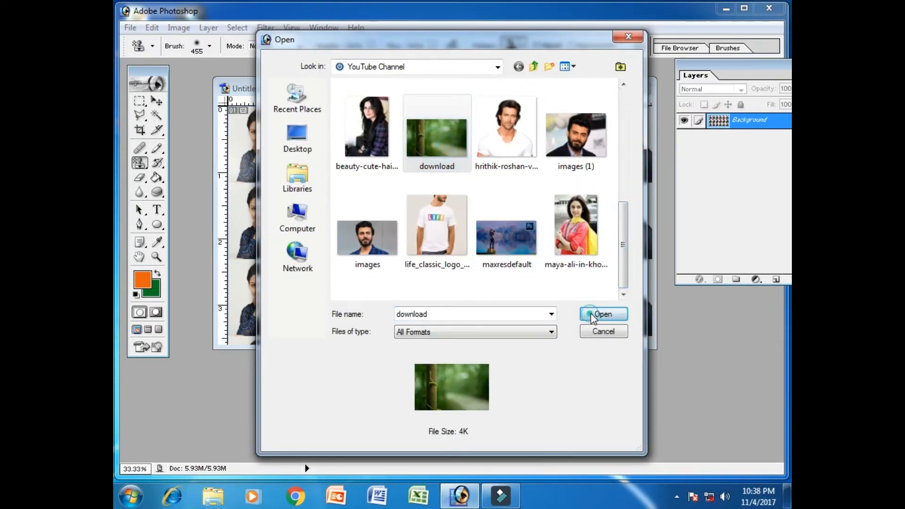
click(590, 313)
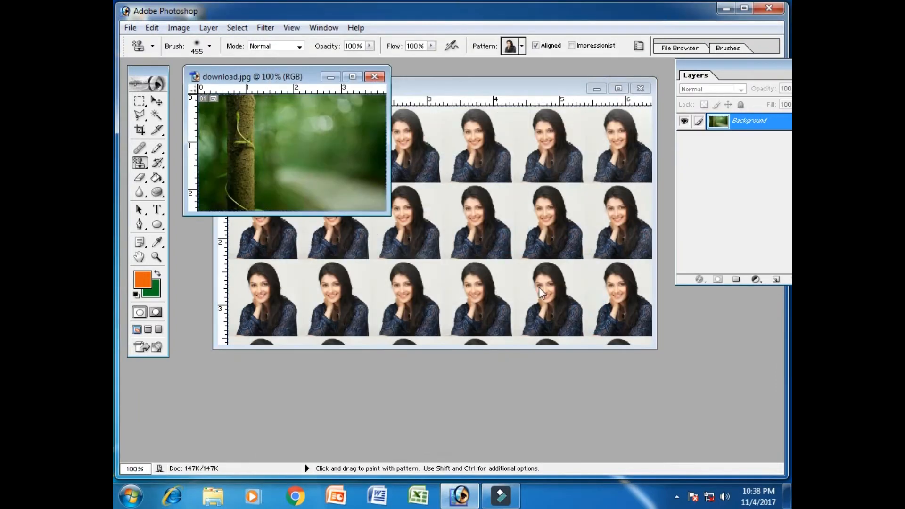
click(352, 77)
Paint the woman pattern over part of download.jpg, then close that image without saving and restore the Untitled-1 window.
mouse_move(485, 196)
mouse_down()
mouse_move(493, 181)
mouse_move(541, 230)
mouse_up()
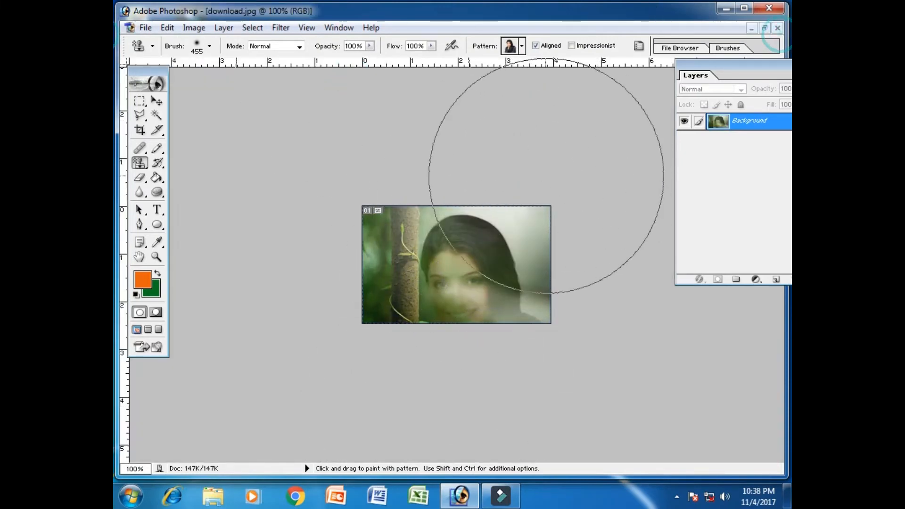
click(777, 27)
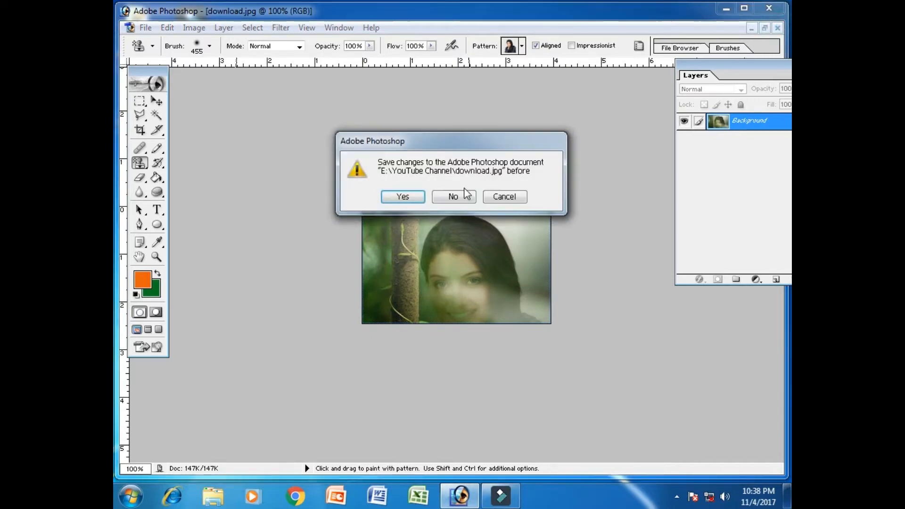
click(457, 196)
click(764, 28)
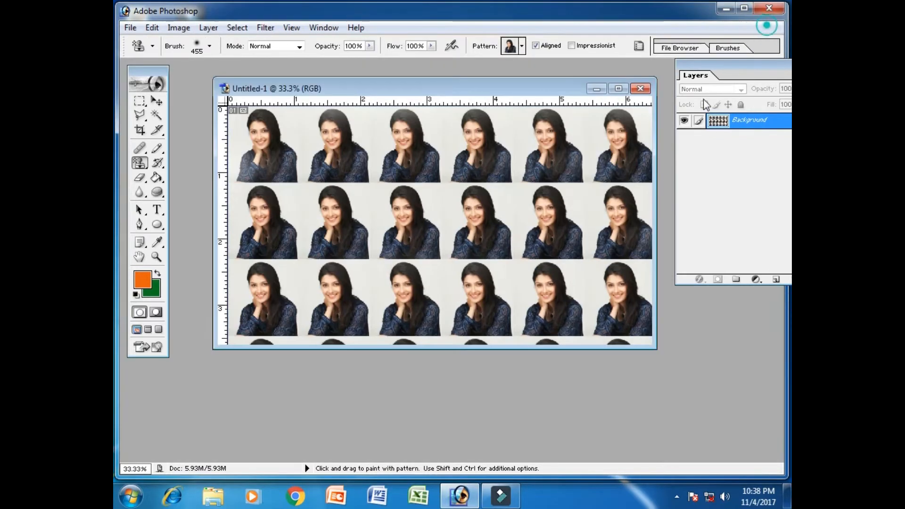
Open the dark green bench background Samad BG (10041).jpg from the BG 1 folder inside All Wallpapars > Walpapar's.
double_click(654, 392)
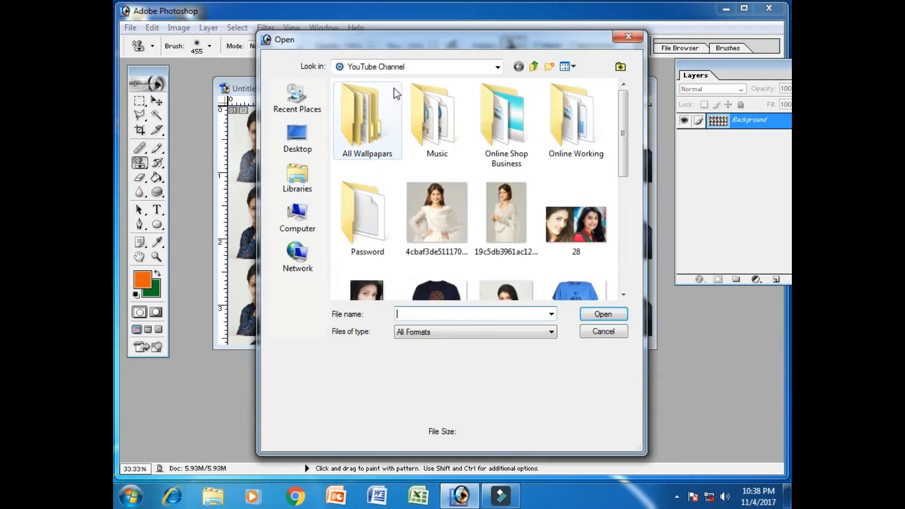
double_click(397, 119)
double_click(414, 104)
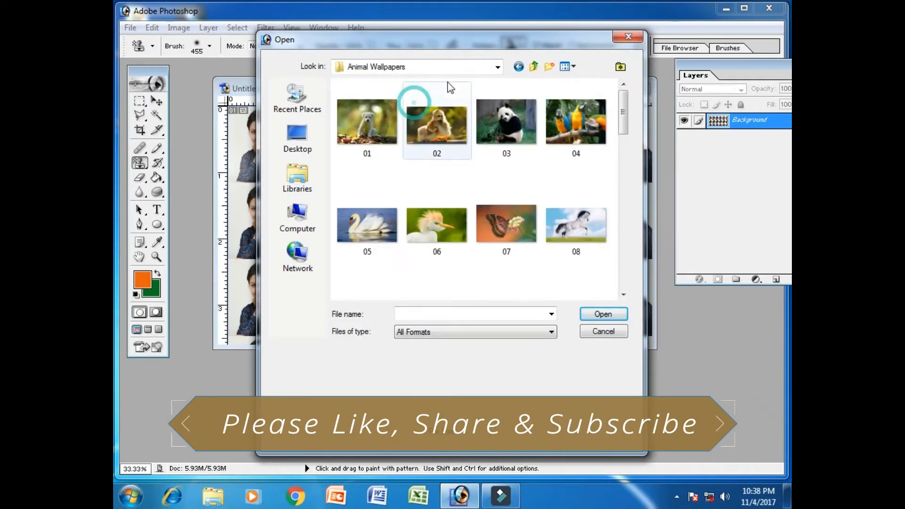
click(518, 66)
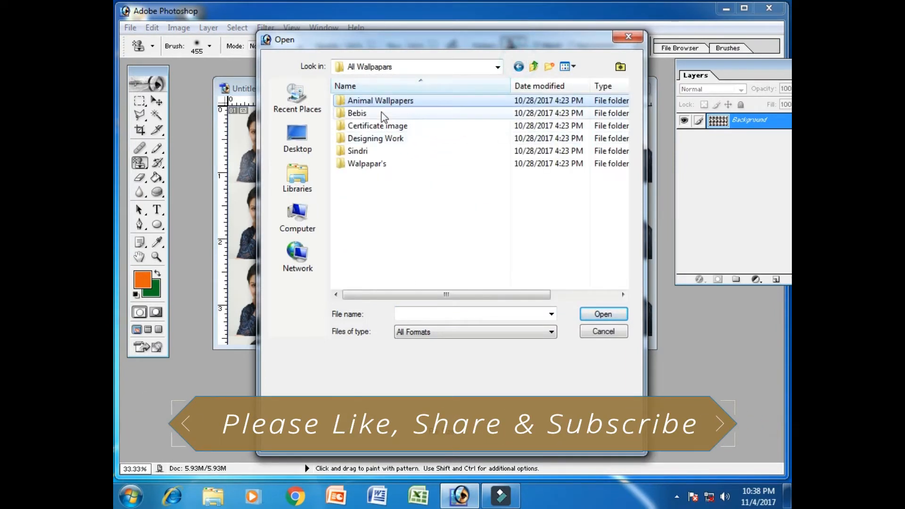
double_click(371, 163)
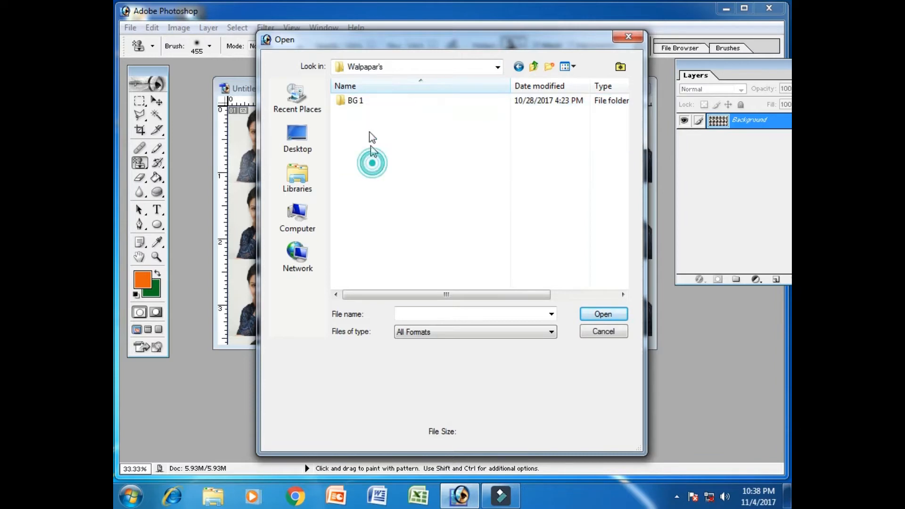
double_click(361, 99)
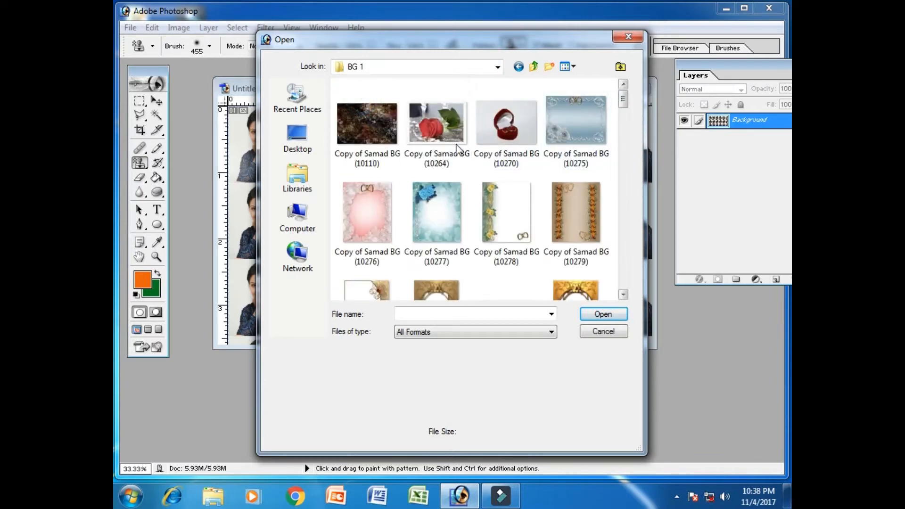
drag(623, 98, 617, 205)
click(505, 116)
click(602, 313)
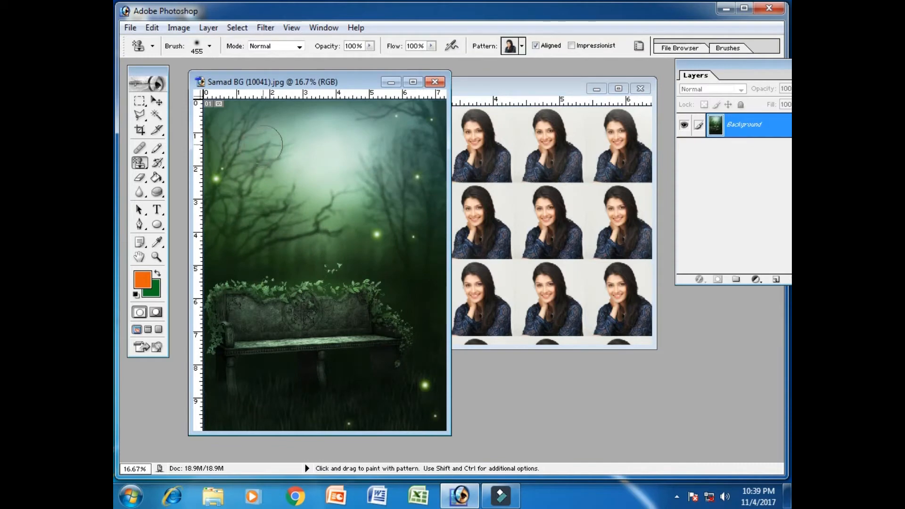
Undo a small test stroke, enlarge the brush to 2500 px and paint the woman pattern over the bench background.
mouse_move(265, 144)
mouse_down()
mouse_move(295, 139)
mouse_move(249, 124)
mouse_move(254, 166)
mouse_up()
key(ctrl+z)
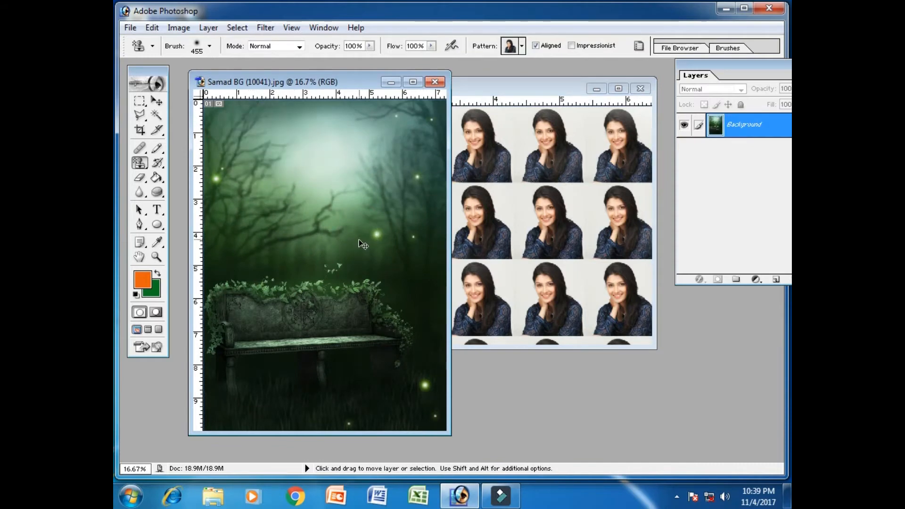
click(210, 46)
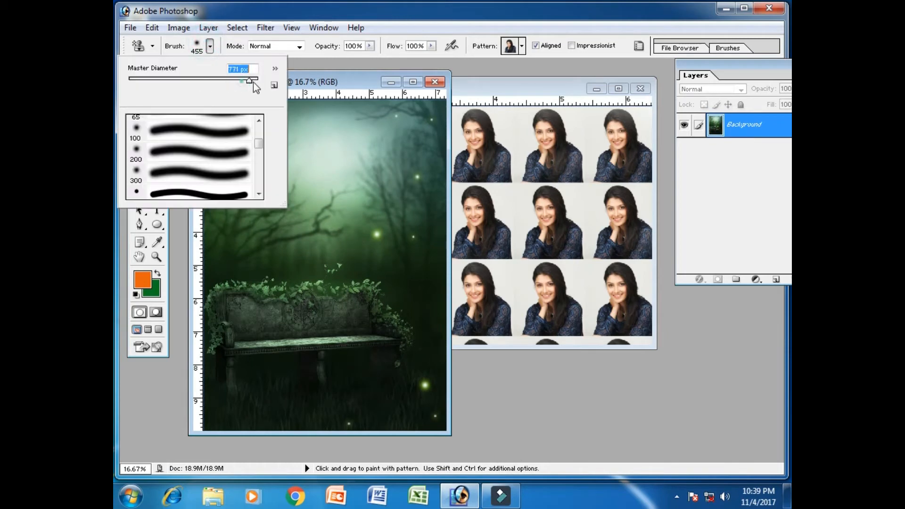
drag(253, 82, 261, 83)
click(337, 159)
mouse_move(319, 171)
mouse_down()
mouse_move(322, 204)
mouse_move(340, 266)
mouse_up()
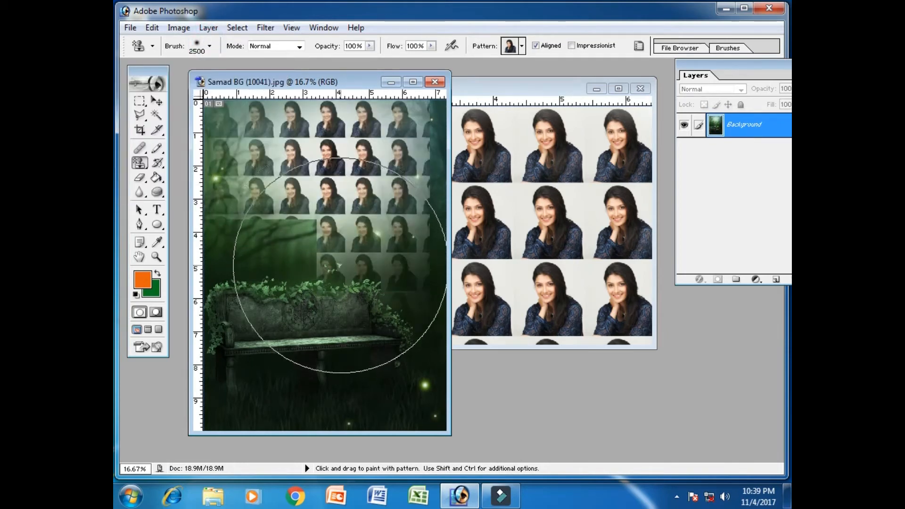
mouse_move(260, 338)
mouse_down()
mouse_move(396, 362)
mouse_move(365, 377)
mouse_move(373, 398)
mouse_move(359, 239)
mouse_move(313, 209)
mouse_up()
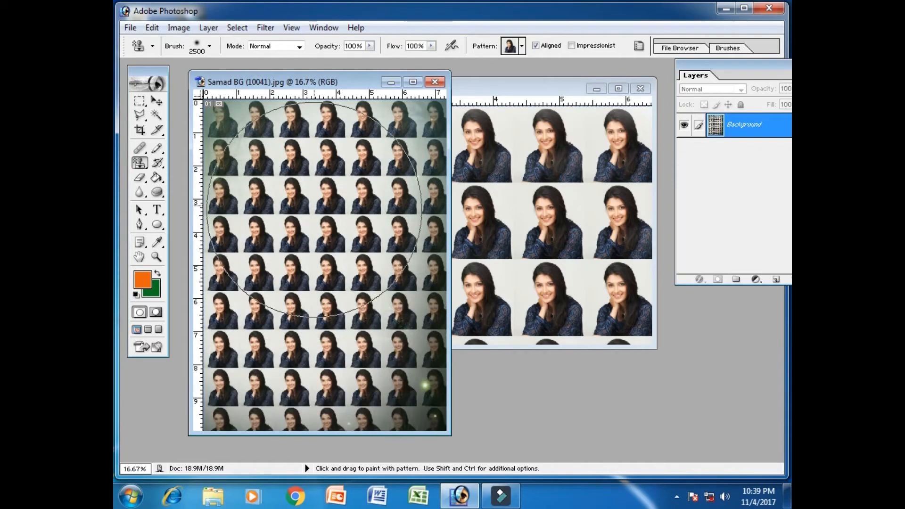
Close Samad BG (10041).jpg and Untitled-1 without saving their changes.
click(438, 84)
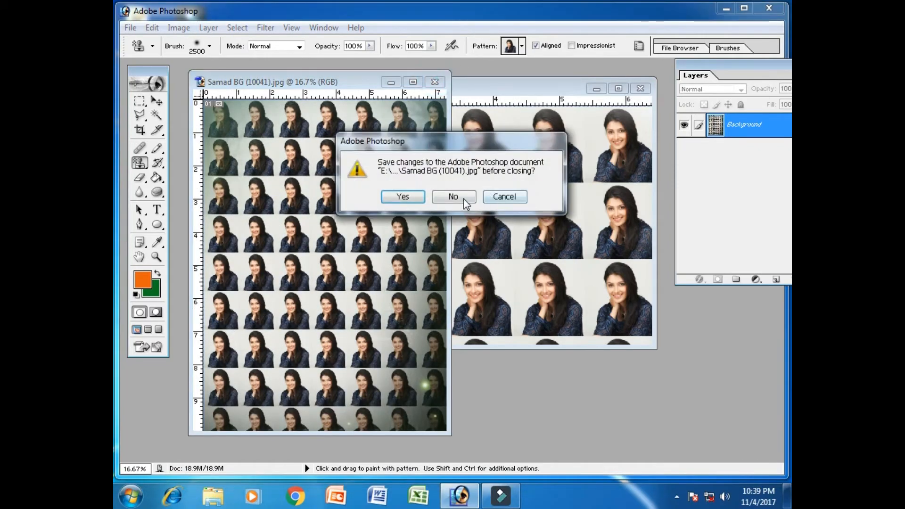
click(463, 198)
click(639, 88)
click(455, 196)
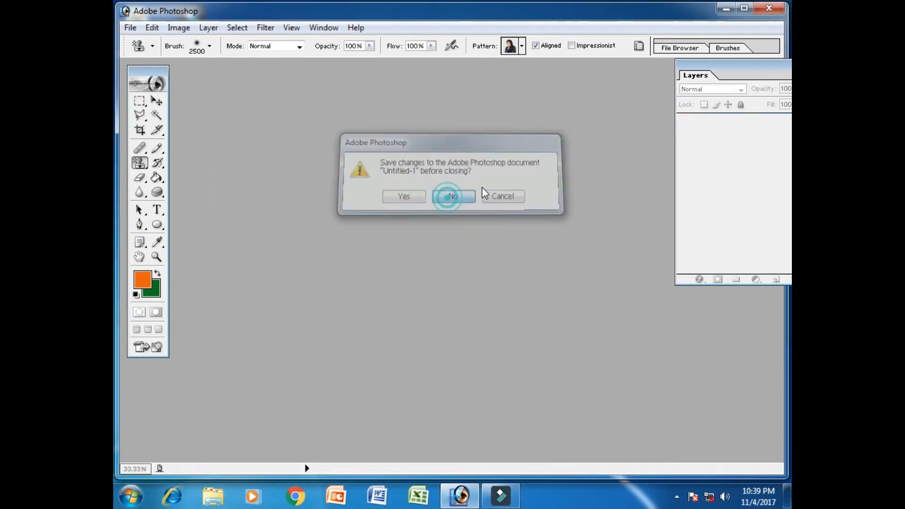
Open the baby photo 032.JPG from the Bebis folder inside All Wallpapars and move its window to the middle of the workspace.
double_click(539, 161)
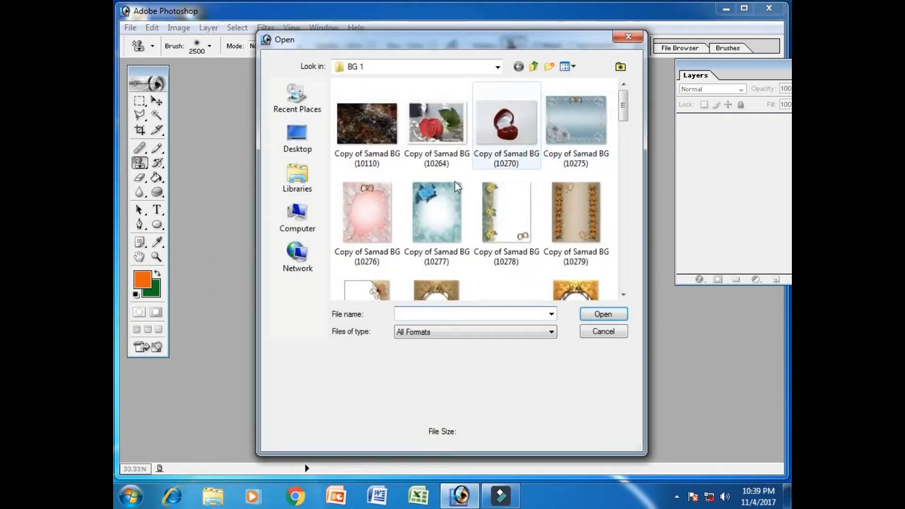
click(533, 67)
click(535, 68)
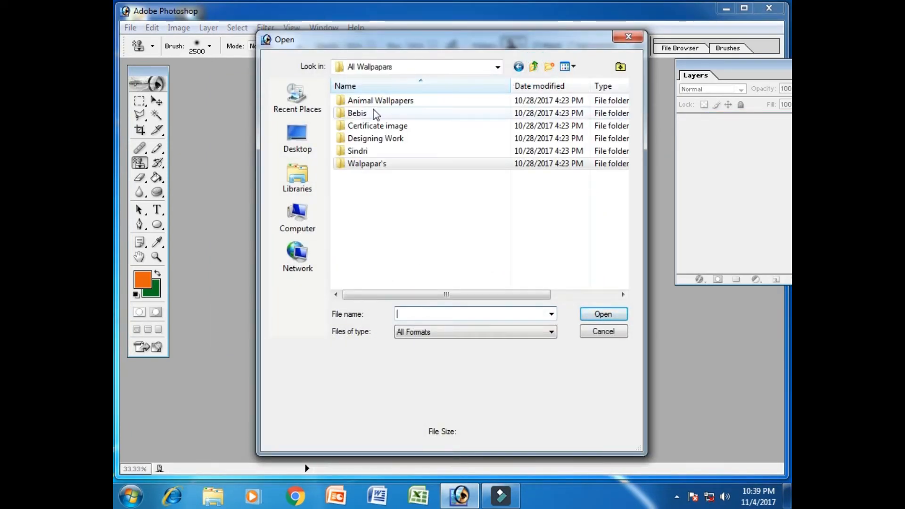
double_click(372, 115)
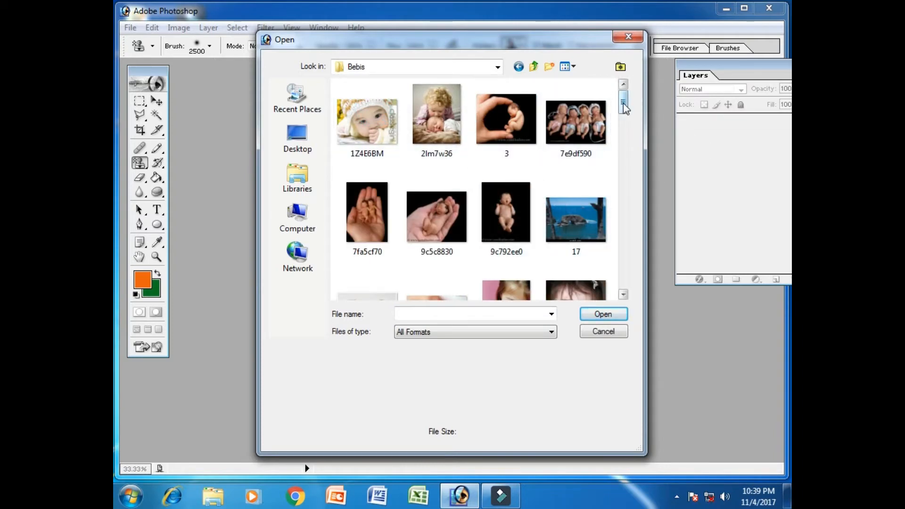
drag(624, 107, 628, 126)
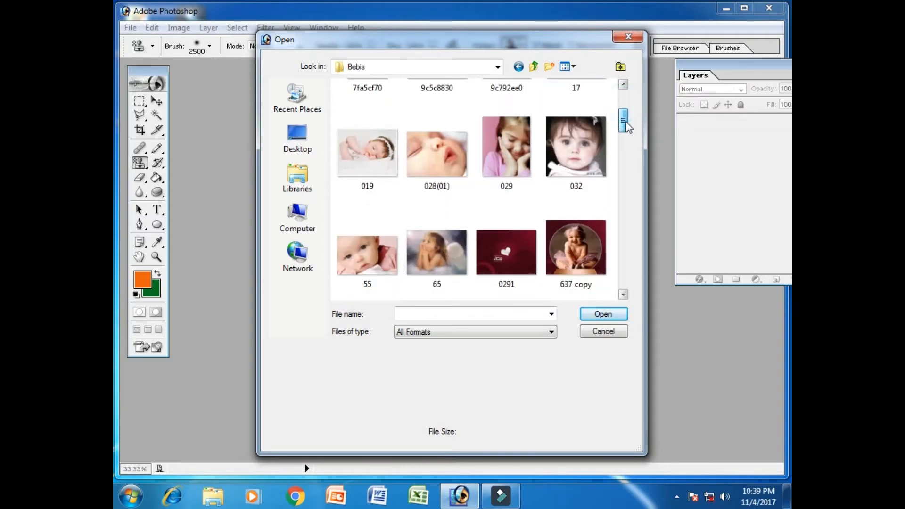
click(593, 145)
click(602, 314)
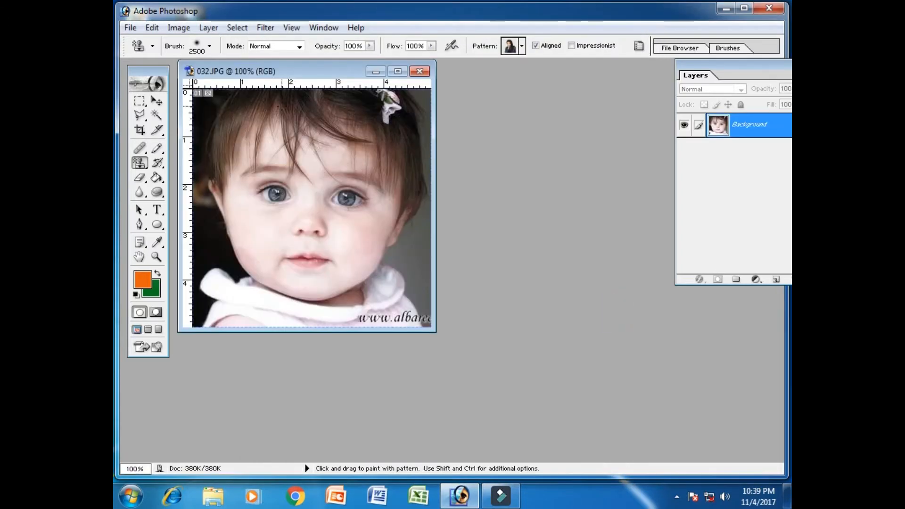
drag(296, 80, 443, 96)
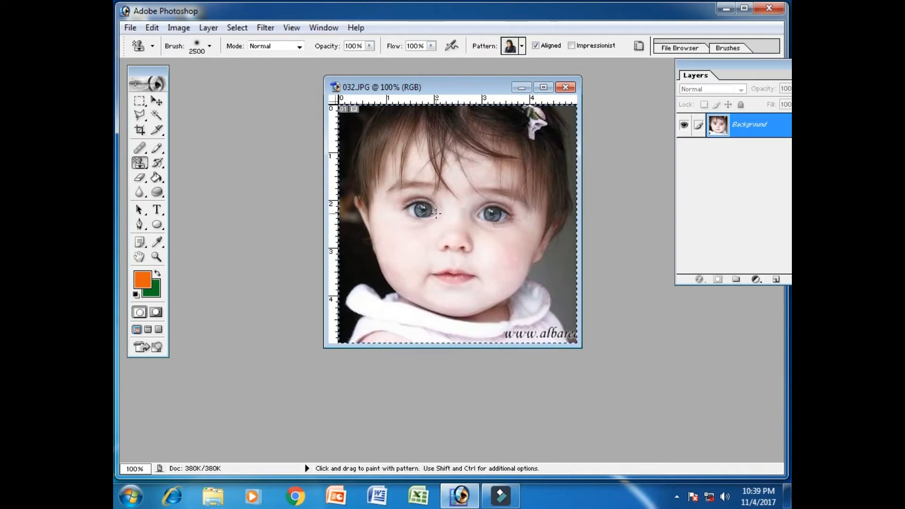
key(ctrl+a)
click(175, 28)
mouse_move(152, 27)
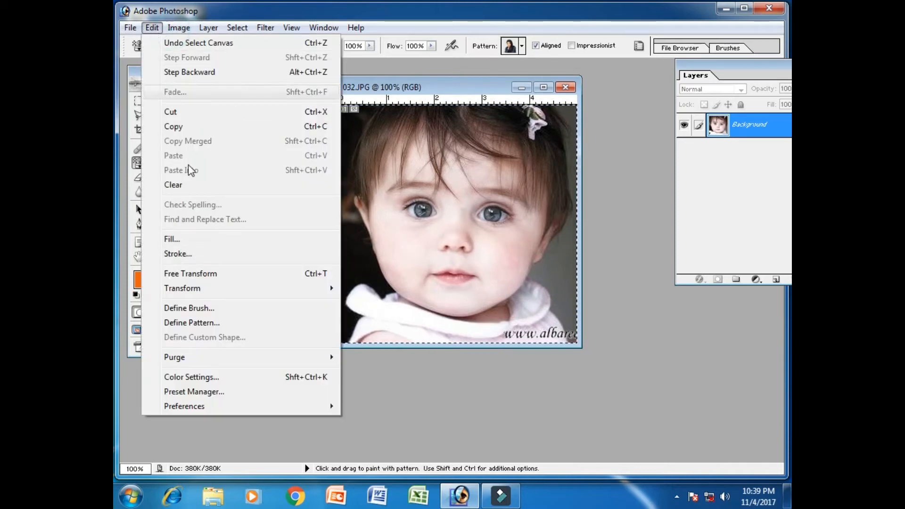
click(231, 323)
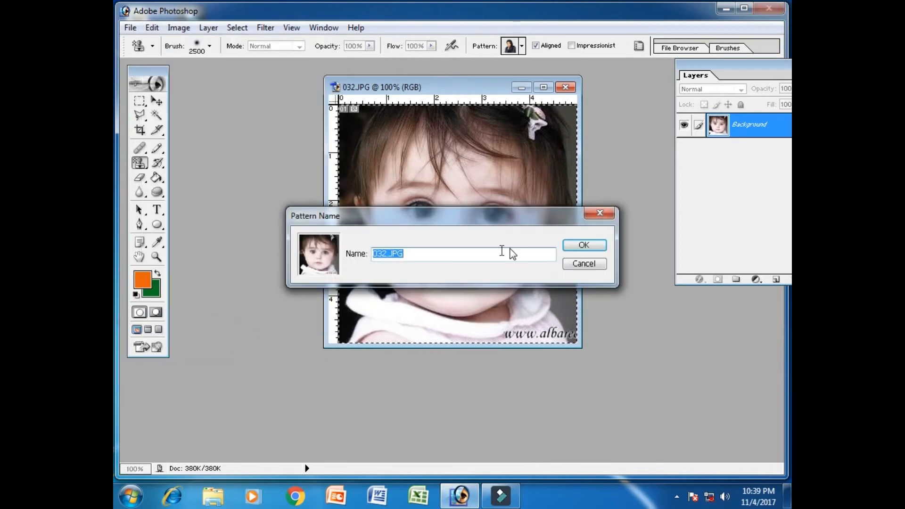
click(582, 264)
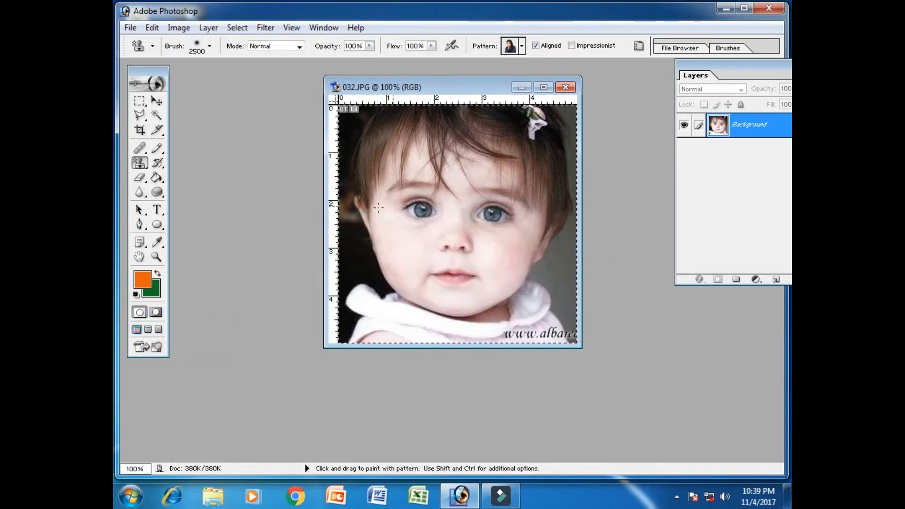
key(ctrl+d)
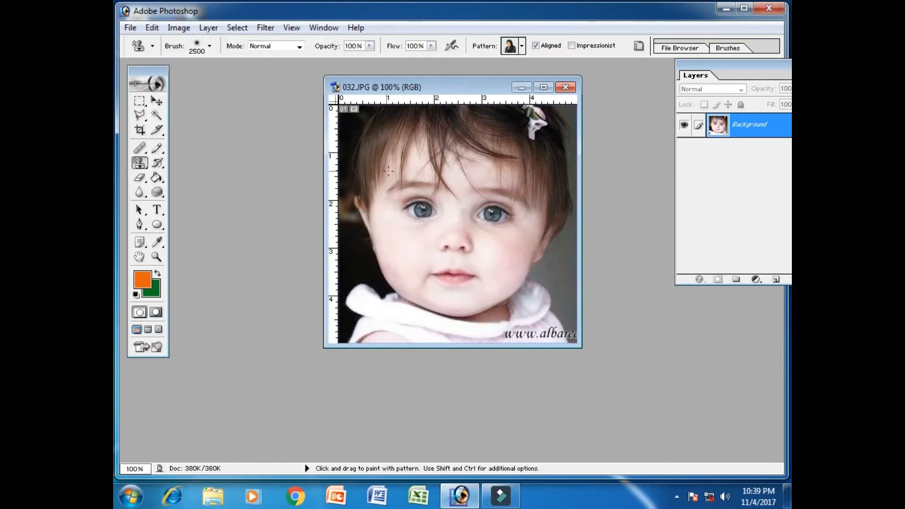
Paint the woman pattern over the baby photo 032.JPG, then close the image without saving.
drag(469, 220, 536, 237)
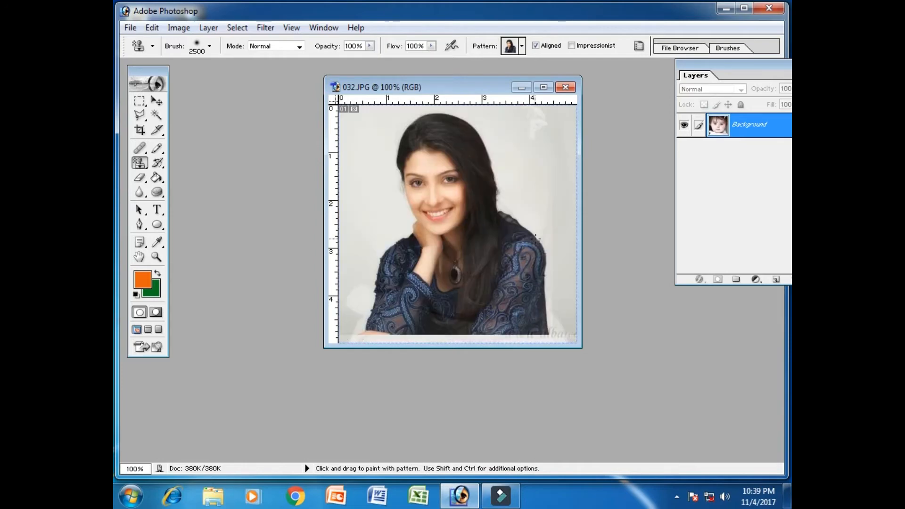
click(565, 87)
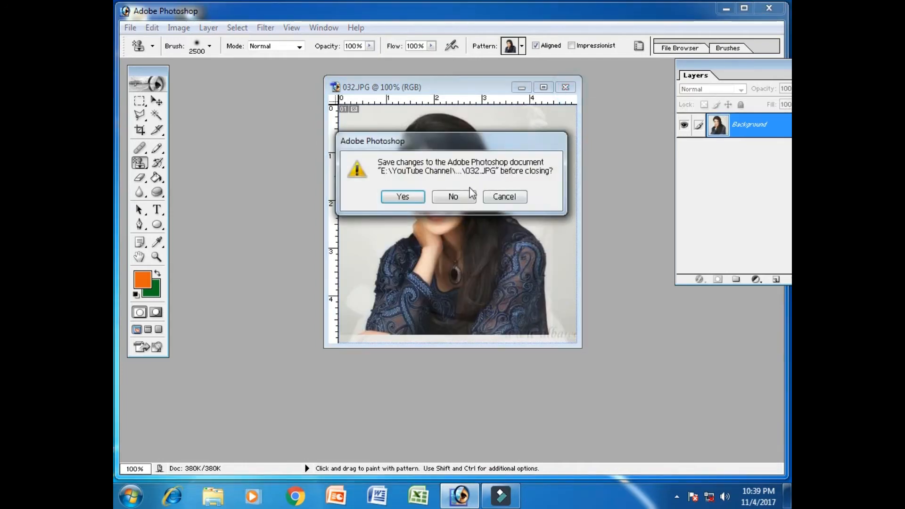
click(467, 199)
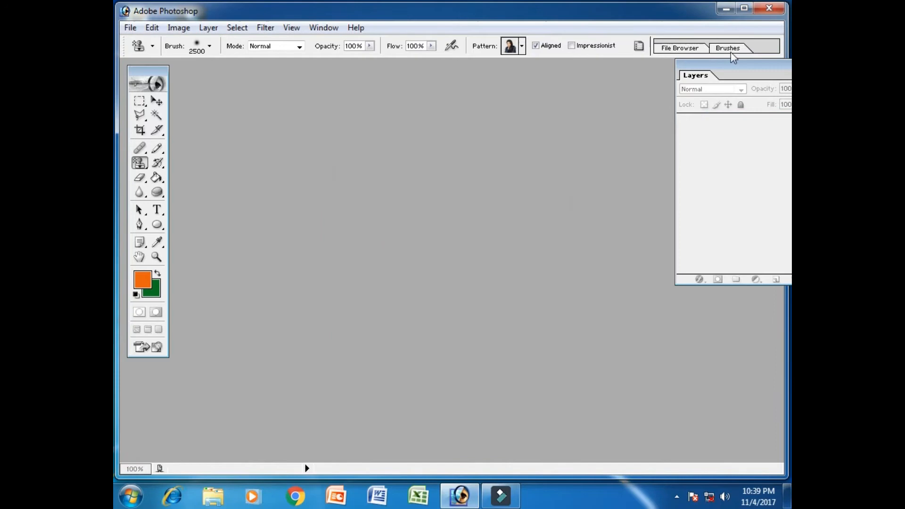
Reopen the baby photo 032.JPG from the Bebis folder and move its window to the middle of the workspace.
double_click(581, 181)
drag(622, 103, 612, 136)
click(584, 186)
click(596, 315)
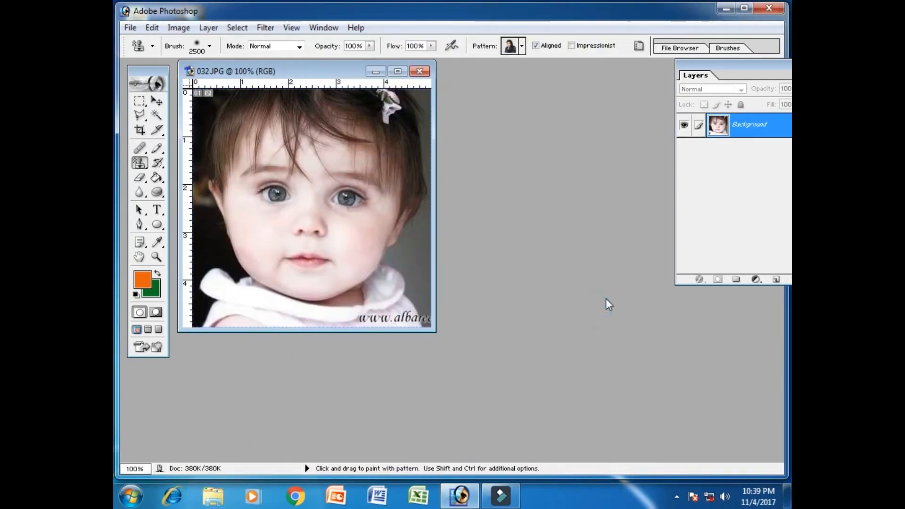
drag(269, 76, 291, 105)
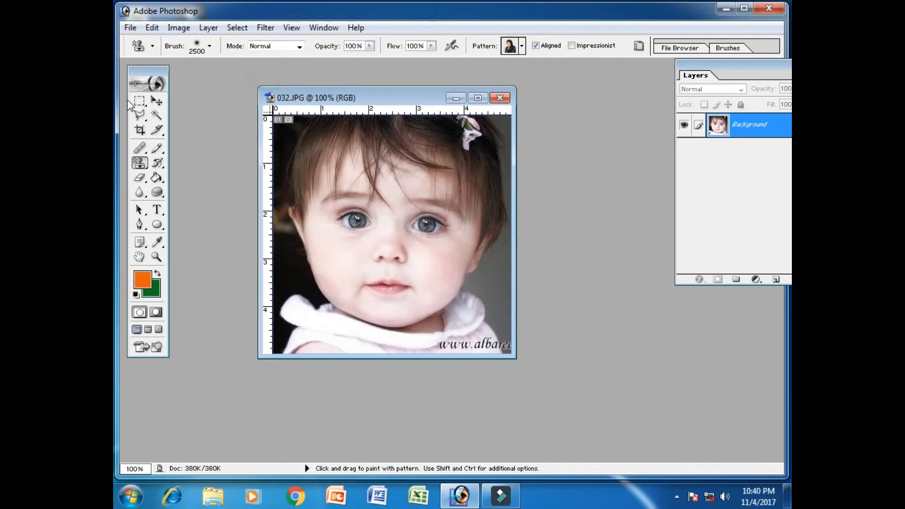
Select a rectangle around the baby's eyes with the Rectangular Marquee and define it as a new pattern.
click(137, 102)
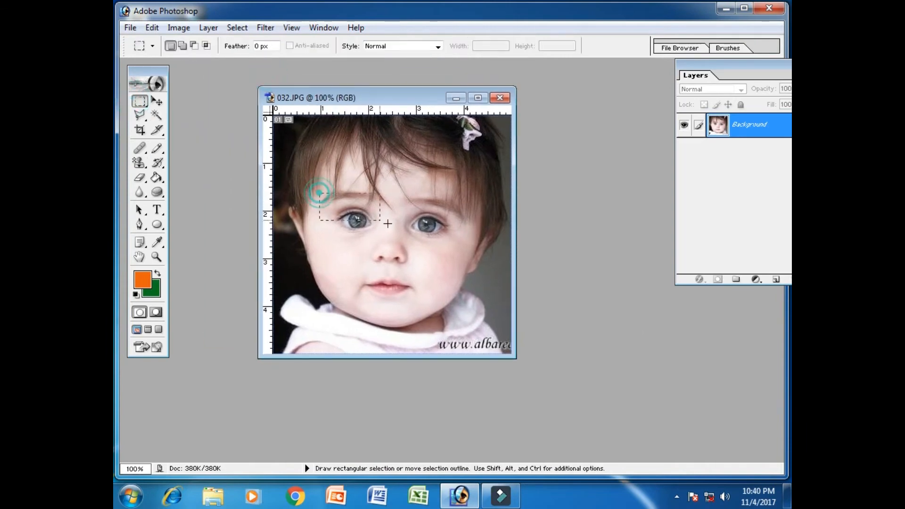
click(155, 28)
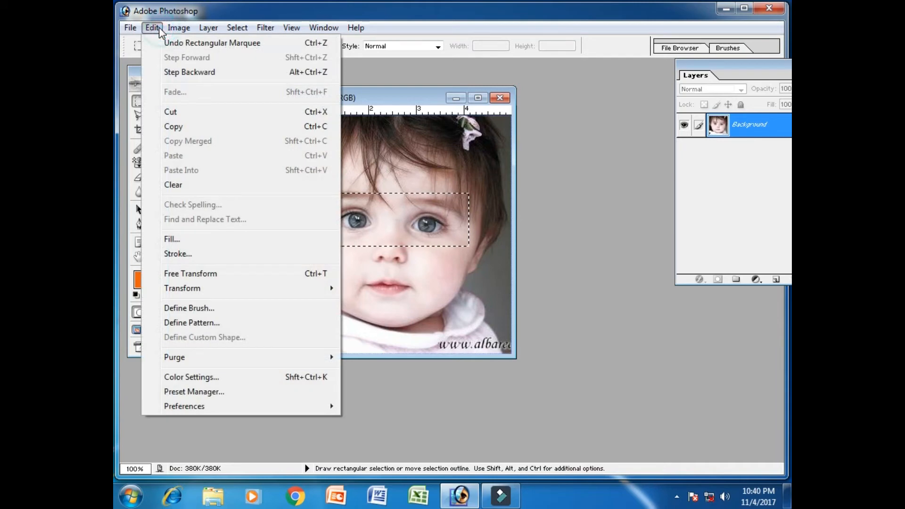
click(230, 324)
click(584, 246)
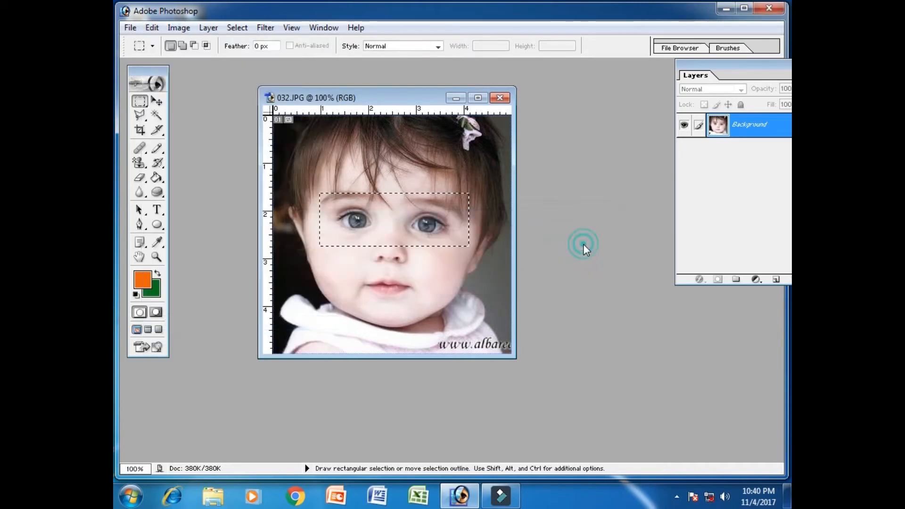
Open the butterfly photo 13.jpeg from the Animal Wallpapers folder inside All Wallpapars.
key(ctrl+o)
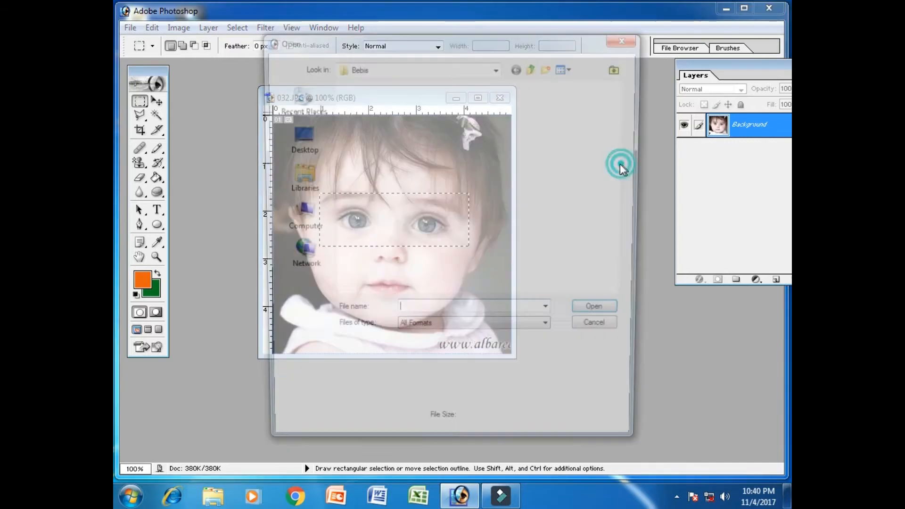
click(534, 67)
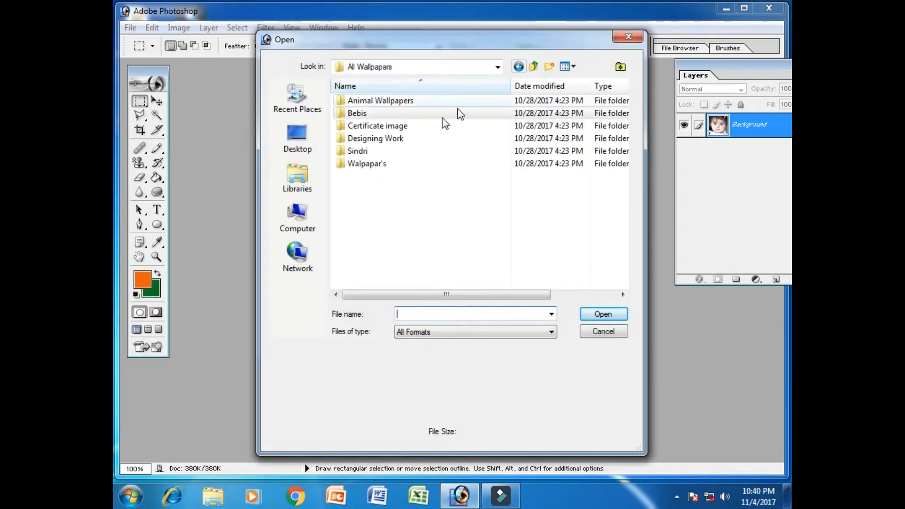
double_click(398, 100)
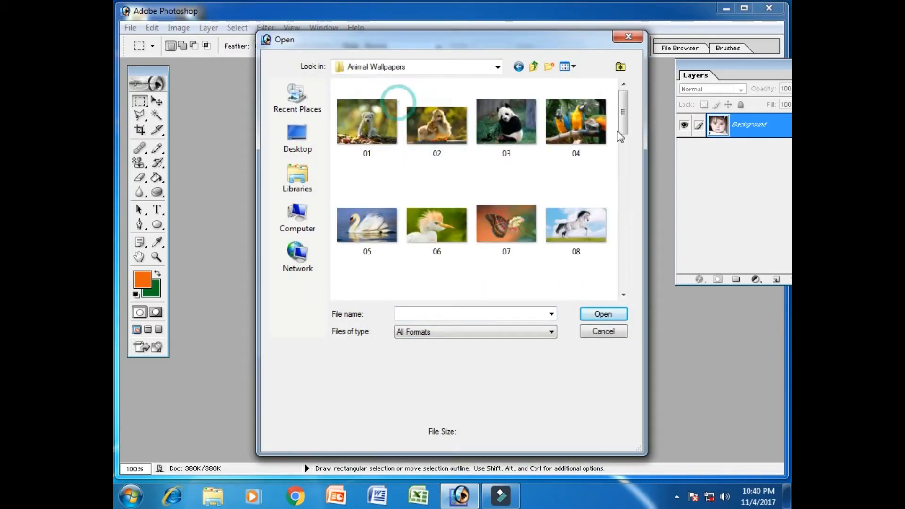
drag(624, 113, 620, 171)
click(372, 176)
click(603, 313)
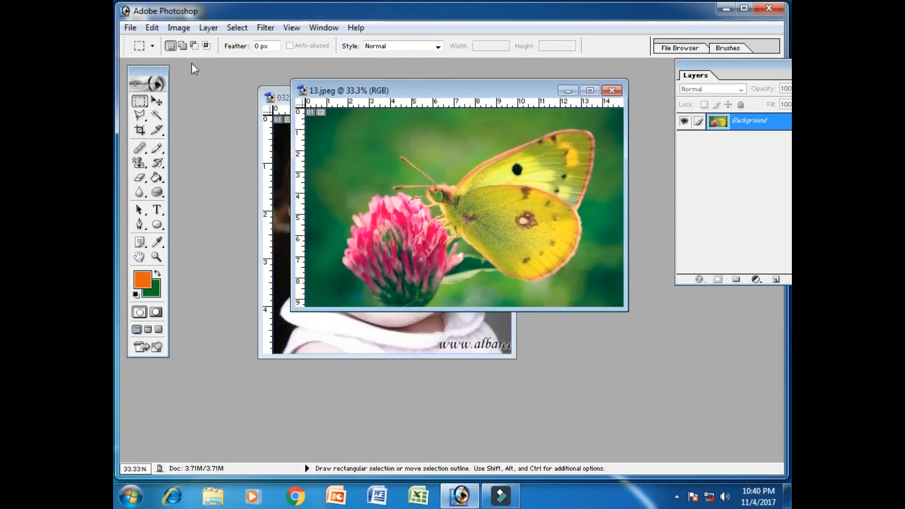
Set the Pattern Stamp brush to 176 px, paint a trial stroke of the woman pattern on the butterfly photo and undo it.
click(142, 170)
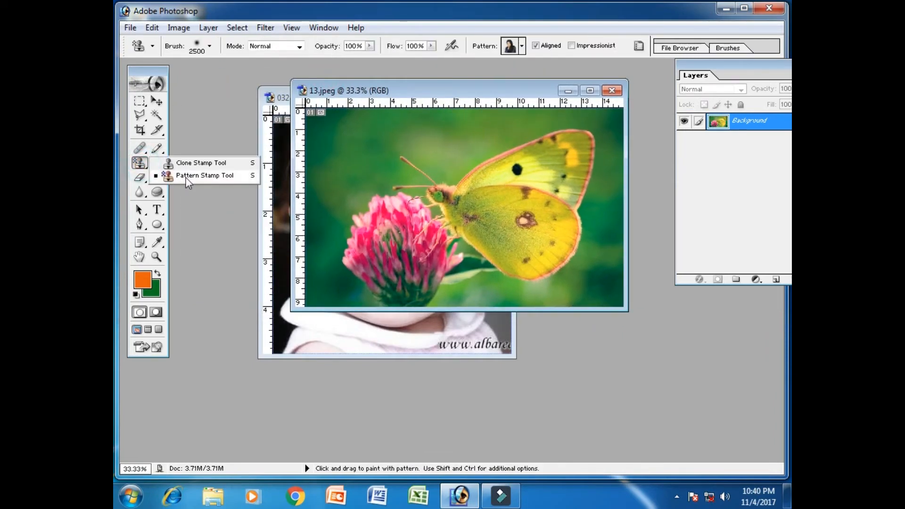
click(186, 178)
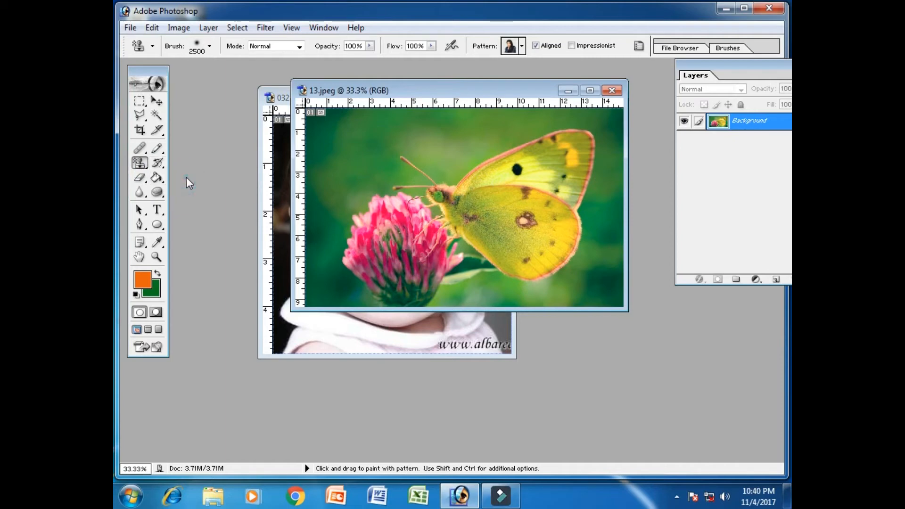
click(200, 47)
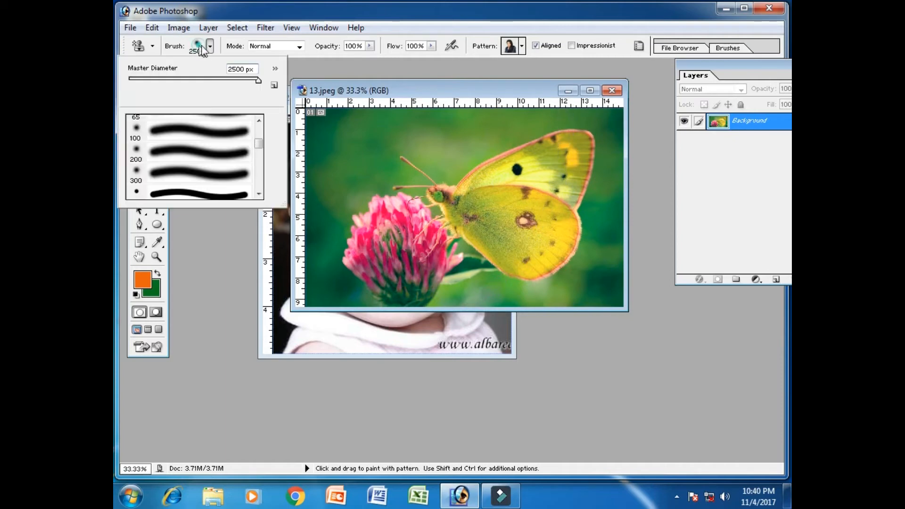
mouse_move(258, 81)
mouse_down()
mouse_move(158, 84)
mouse_move(181, 81)
mouse_up()
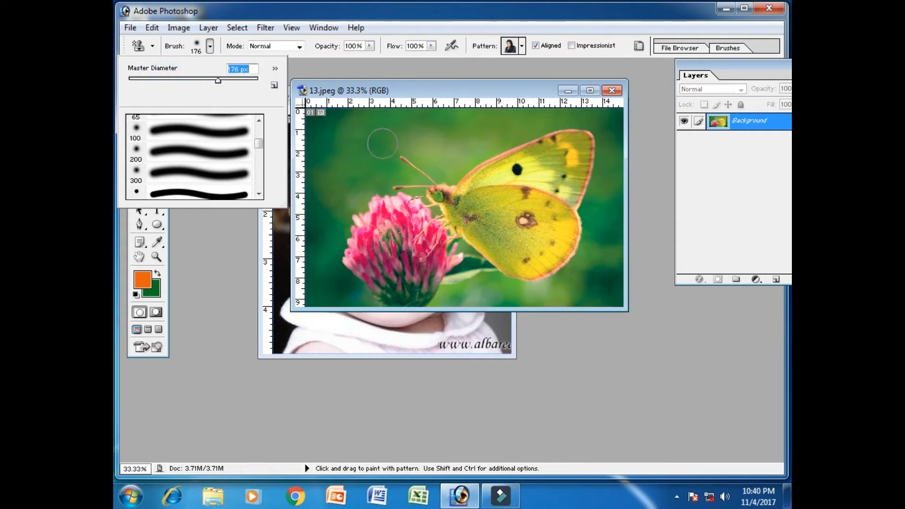
drag(351, 140, 334, 132)
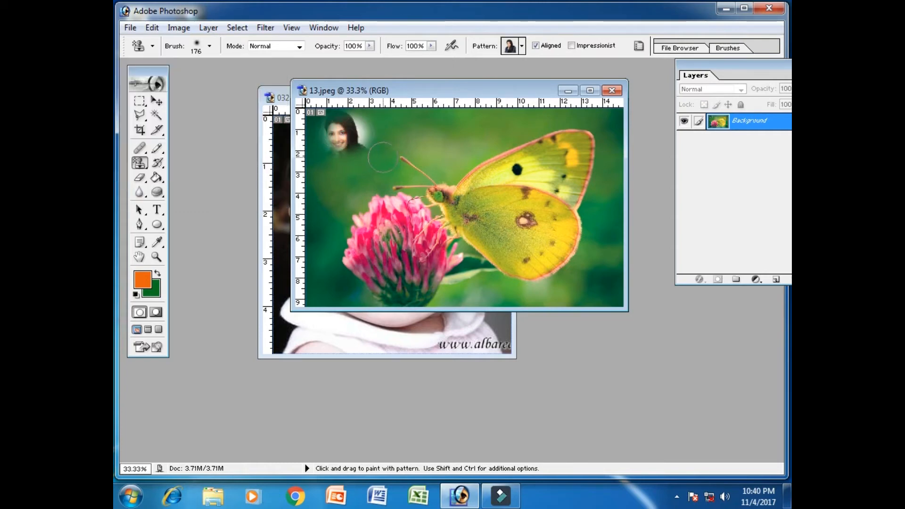
key(ctrl+z)
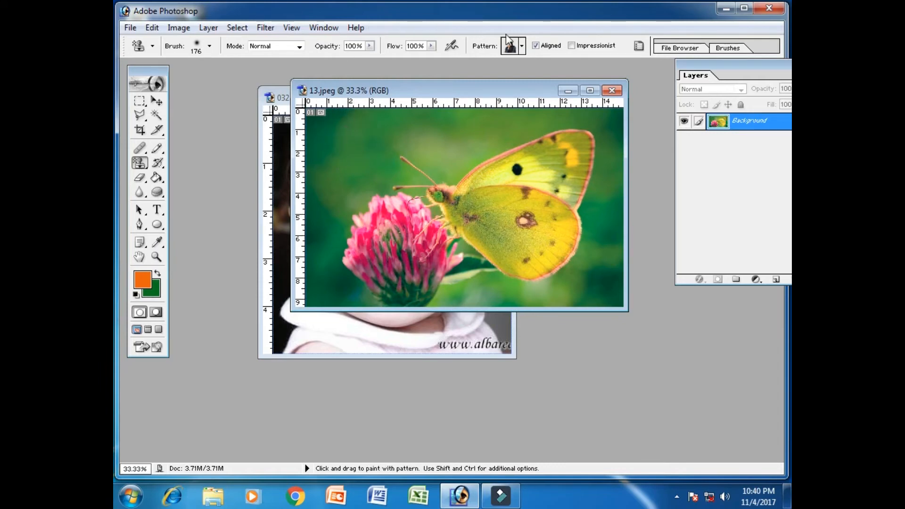
Choose the baby-eyes pattern for the Pattern Stamp tool and paint it over the whole butterfly photo.
click(522, 46)
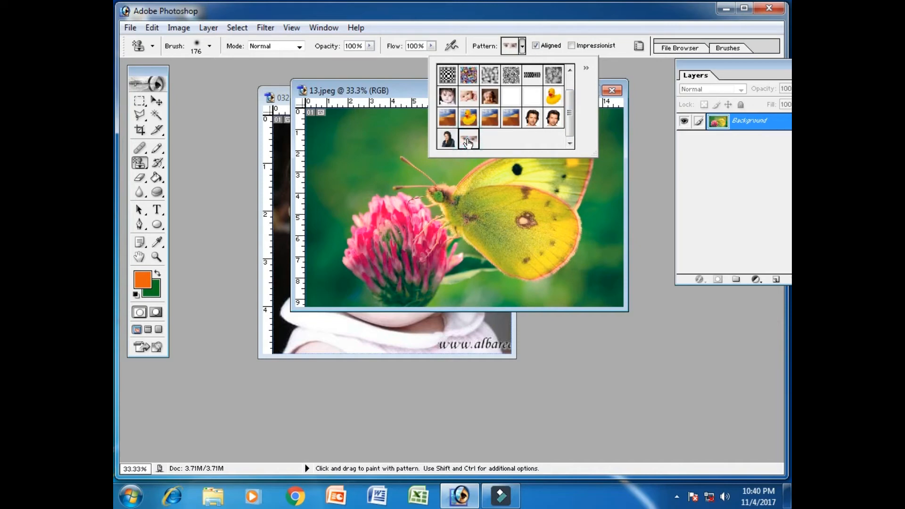
click(397, 94)
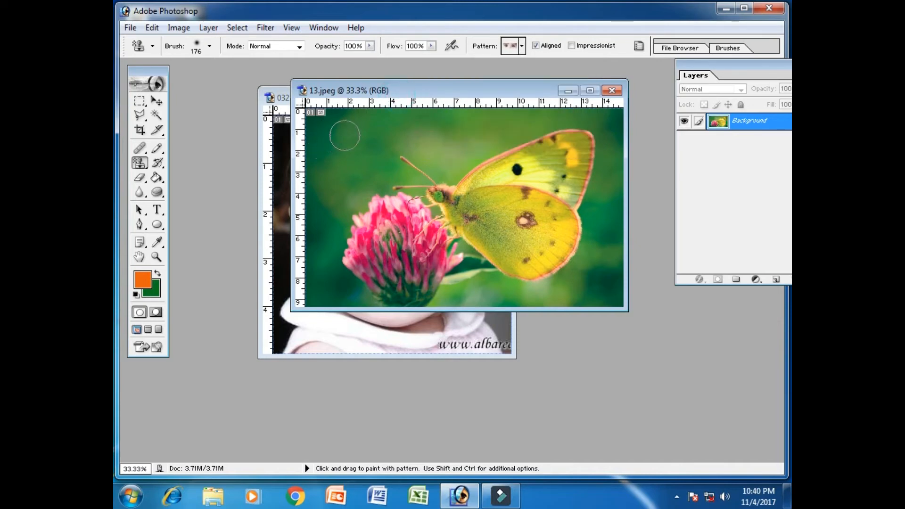
mouse_move(344, 136)
mouse_down()
mouse_move(370, 134)
mouse_move(325, 142)
mouse_move(371, 152)
mouse_move(377, 125)
mouse_move(391, 142)
mouse_move(429, 127)
mouse_move(598, 112)
mouse_move(605, 137)
mouse_move(407, 136)
mouse_move(313, 169)
mouse_move(453, 141)
mouse_move(603, 151)
mouse_move(321, 188)
mouse_move(585, 184)
mouse_move(523, 203)
mouse_move(320, 212)
mouse_move(330, 236)
mouse_move(375, 225)
mouse_move(608, 238)
mouse_move(309, 241)
mouse_move(467, 266)
mouse_move(608, 271)
mouse_move(476, 292)
mouse_move(375, 275)
mouse_move(311, 293)
mouse_move(613, 297)
mouse_up()
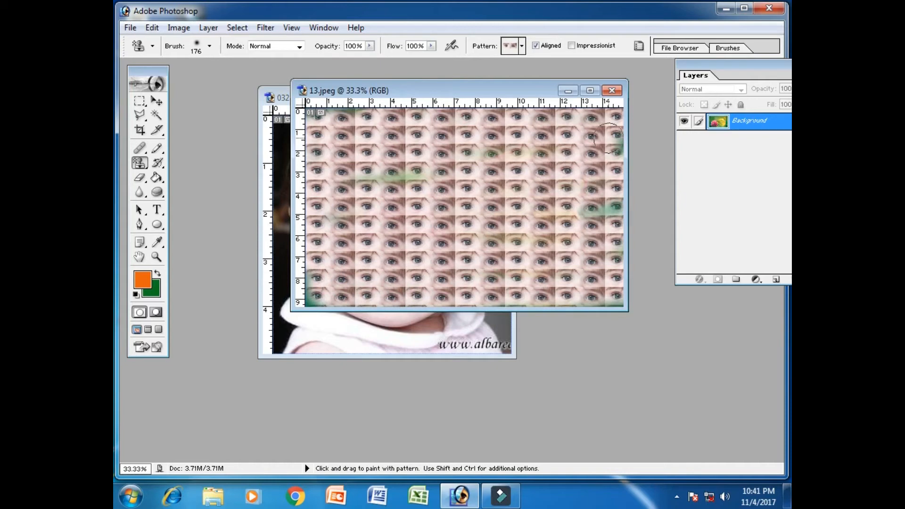
drag(449, 194, 351, 166)
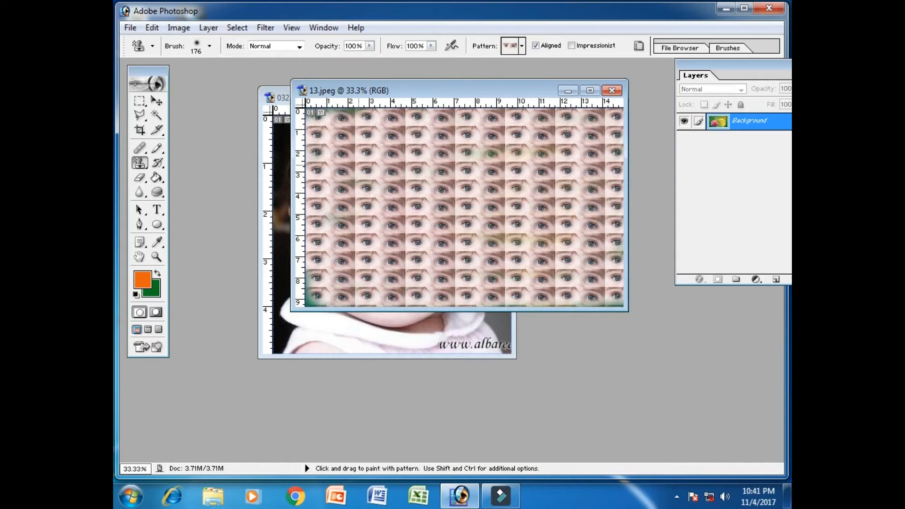
Close 13.jpeg without saving its changes and close the baby photo 032.JPG.
click(611, 91)
click(453, 196)
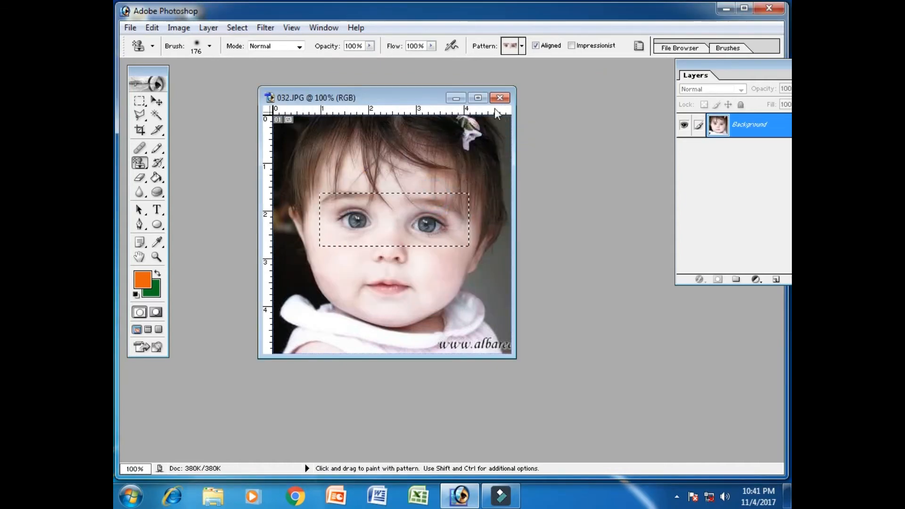
click(500, 98)
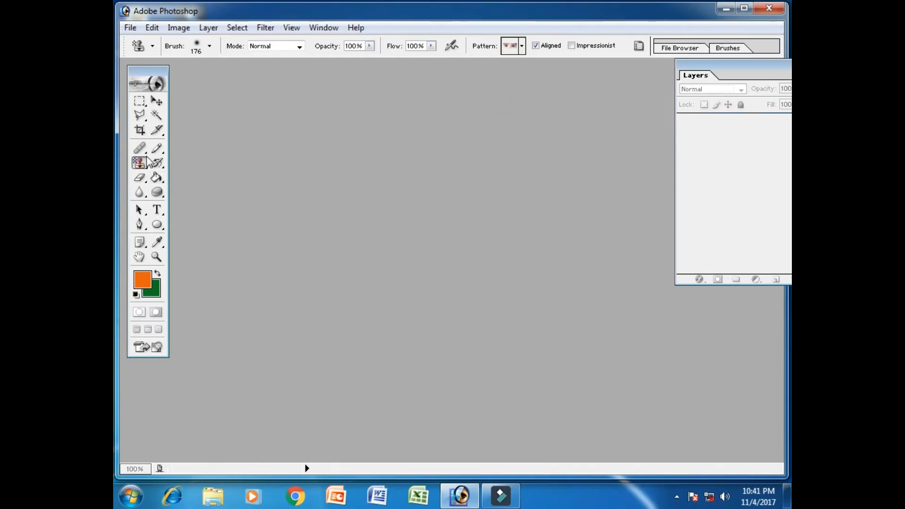
Browse for a file to open in the Samples folder under C:, Program Files (x86), Adobe, Photoshop 7.0.
drag(141, 163, 194, 184)
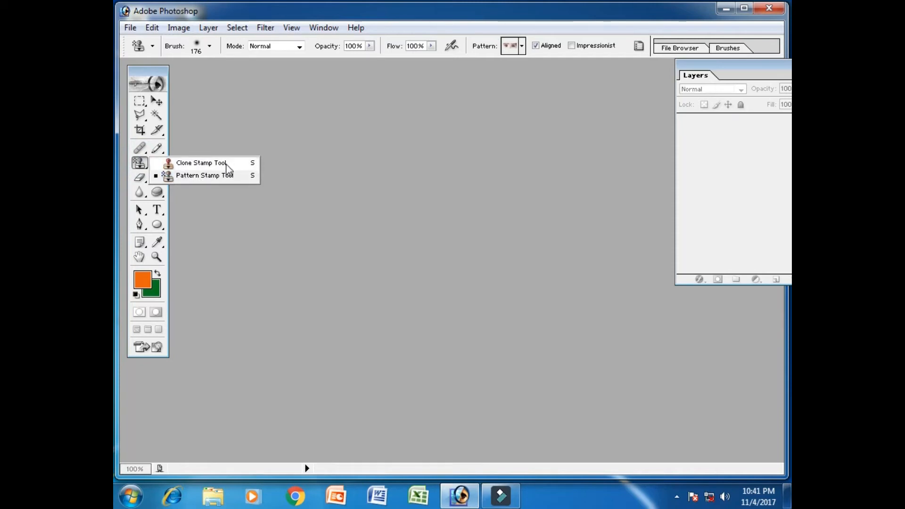
double_click(552, 170)
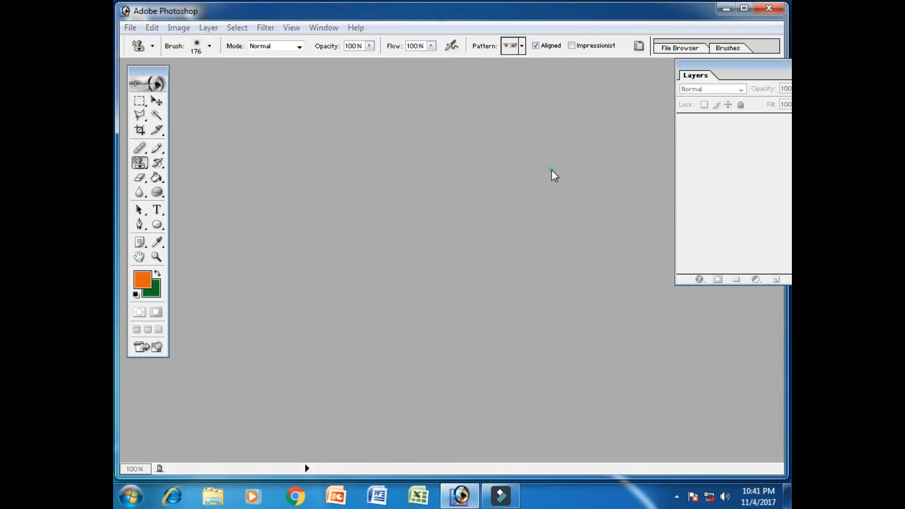
click(536, 67)
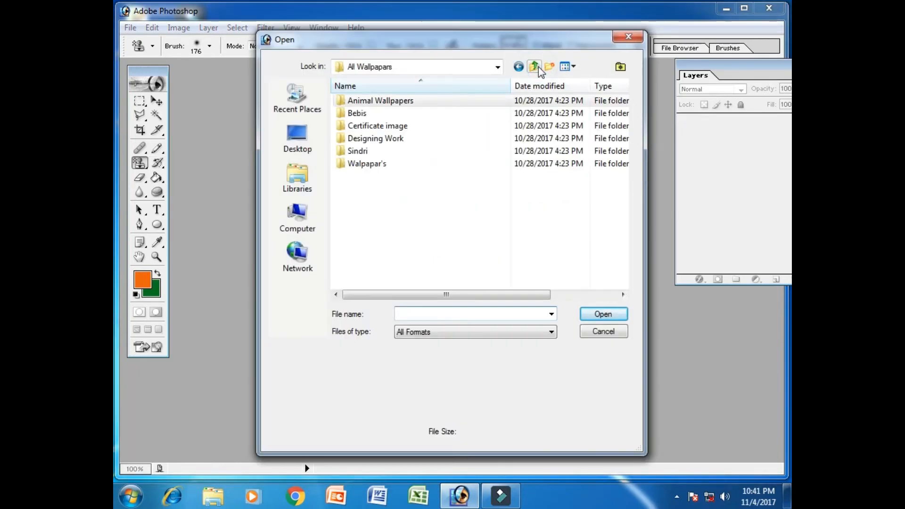
click(538, 68)
click(297, 215)
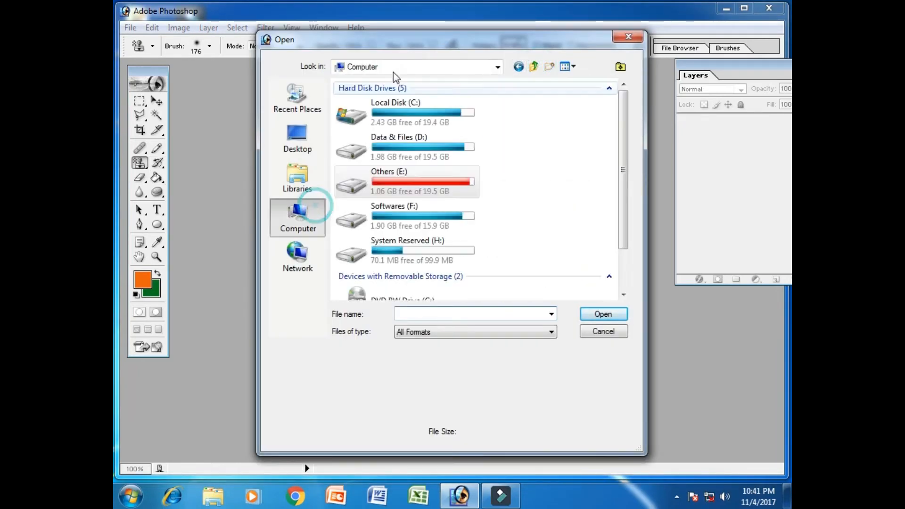
double_click(429, 125)
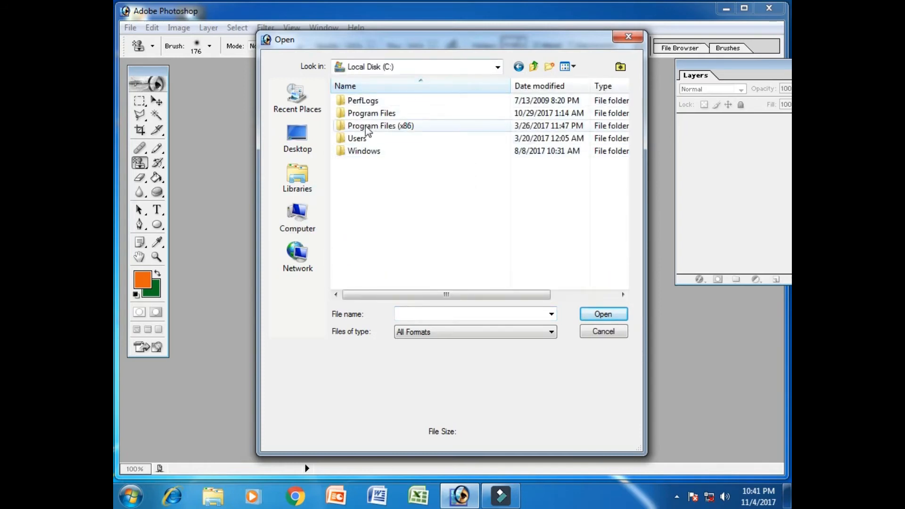
double_click(384, 125)
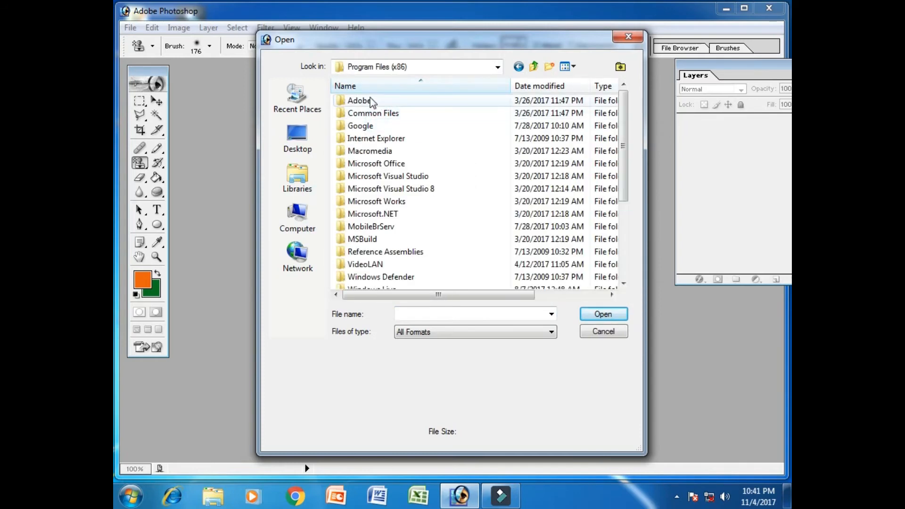
double_click(403, 101)
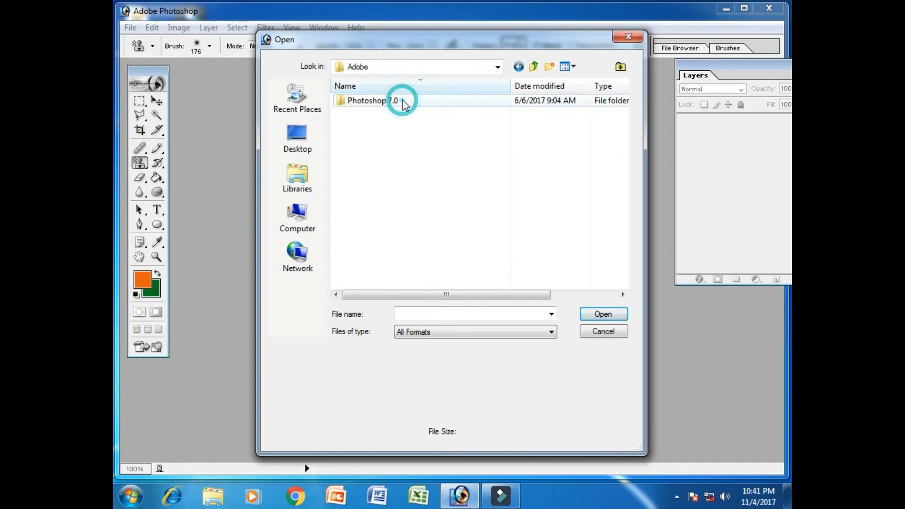
double_click(372, 103)
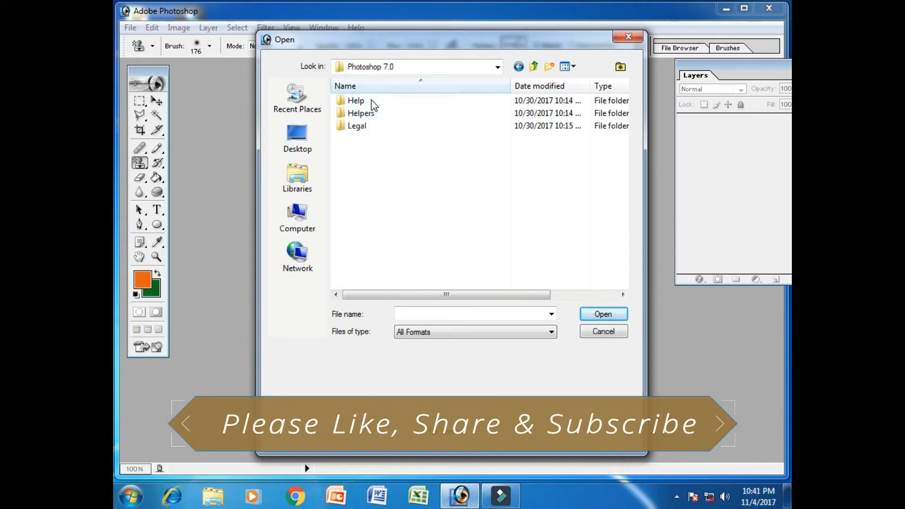
click(368, 178)
double_click(366, 177)
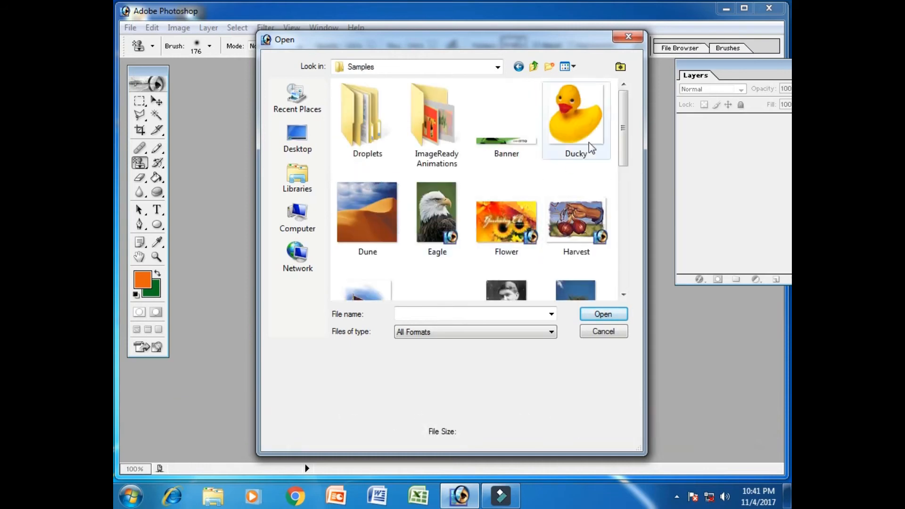
Open the sample photo Old Image.jpg and maximize its window.
scroll(625, 131, down, 3)
click(532, 157)
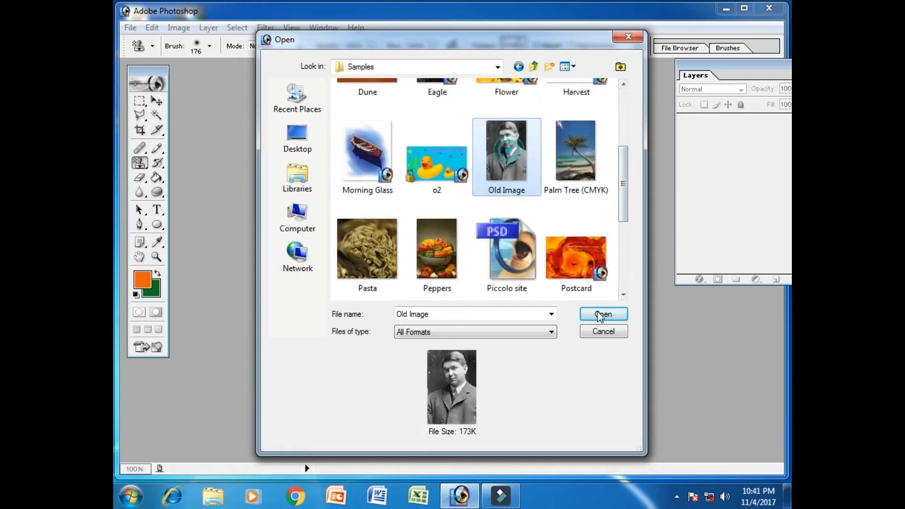
click(603, 314)
drag(284, 71, 394, 90)
click(446, 90)
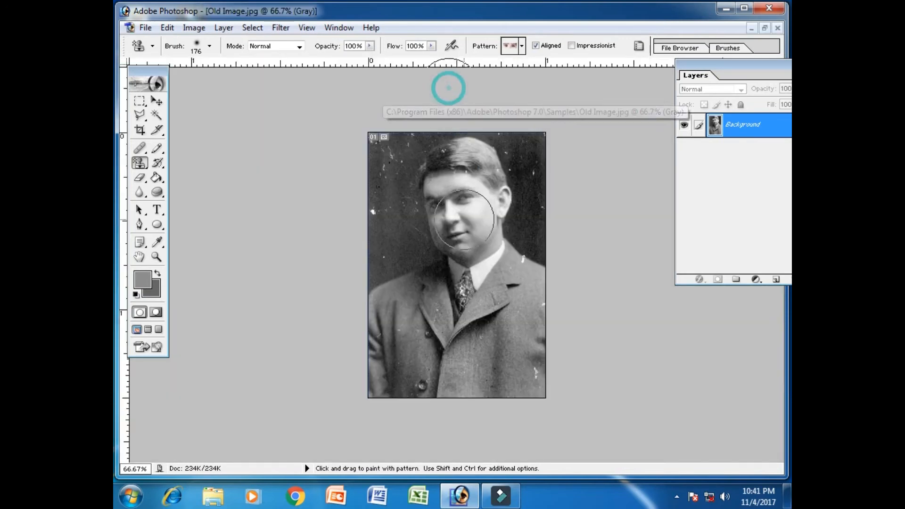
Show Old Image.jpg at 100% and switch from the Pattern Stamp tool to the Clone Stamp tool.
key(ctrl+plus)
key(ctrl+plus)
key(ctrl+minus)
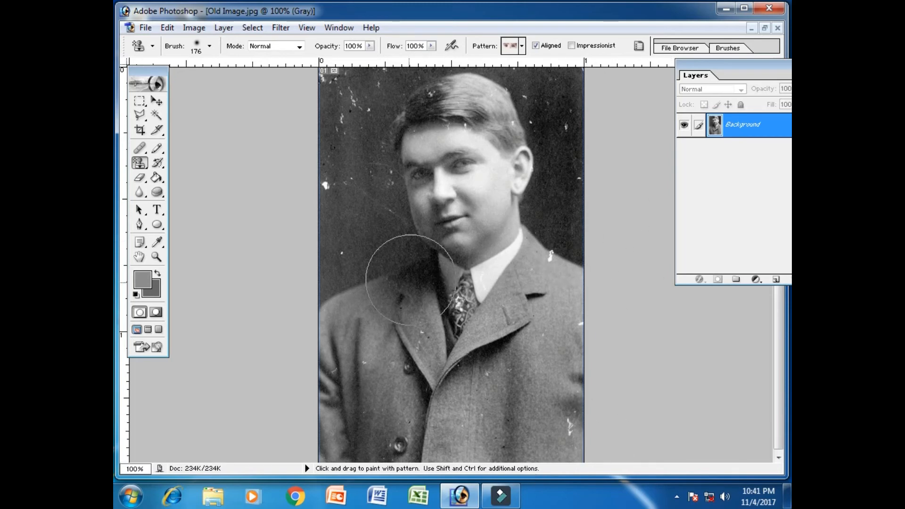
click(140, 162)
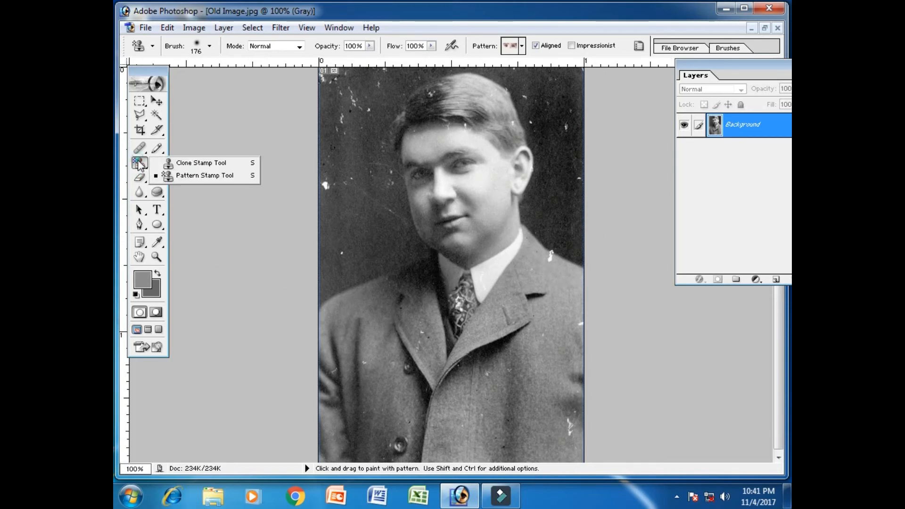
click(212, 163)
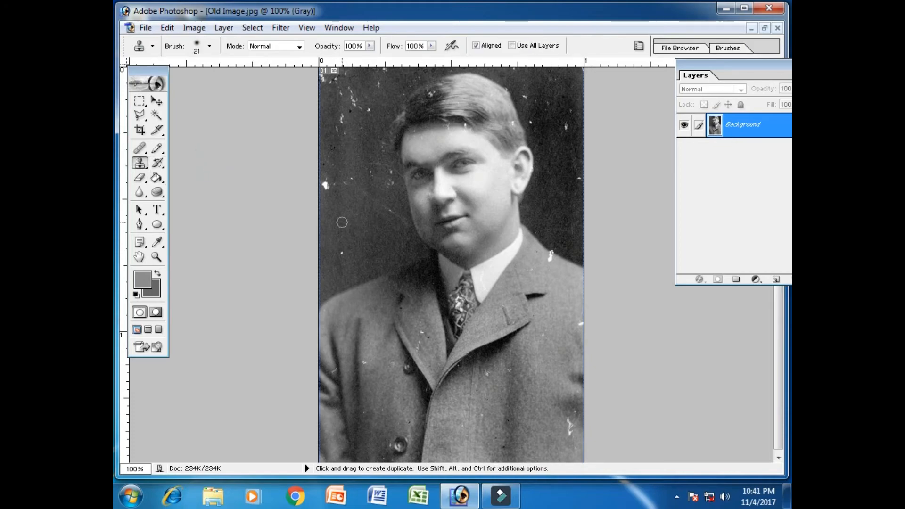
At 200% zoom, sample clean dark background and clone it over the large white blotch near the photo's left edge.
key(ctrl+plus)
key(ctrl+plus)
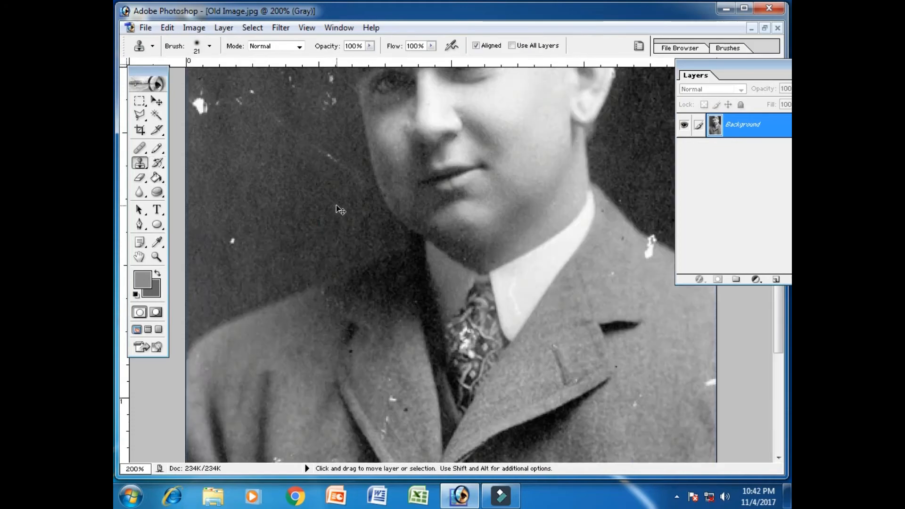
key(ctrl+minus)
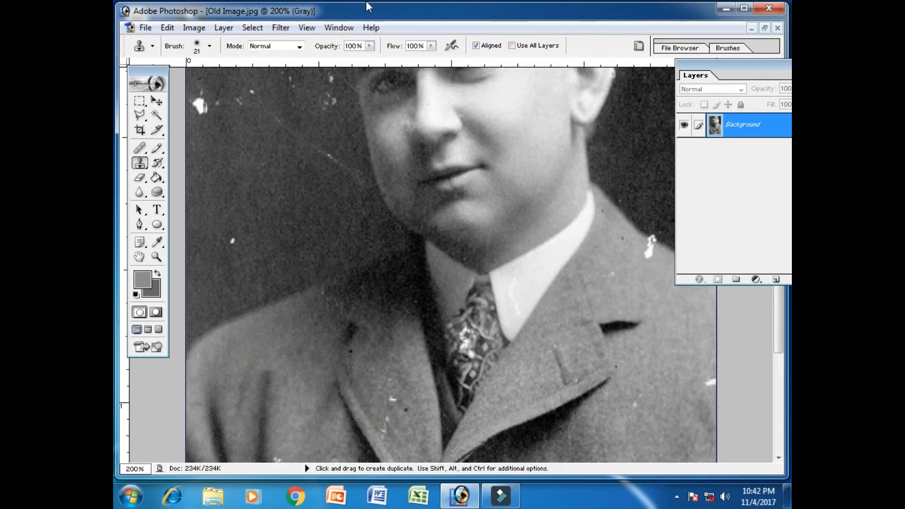
scroll(276, 154, up, 5)
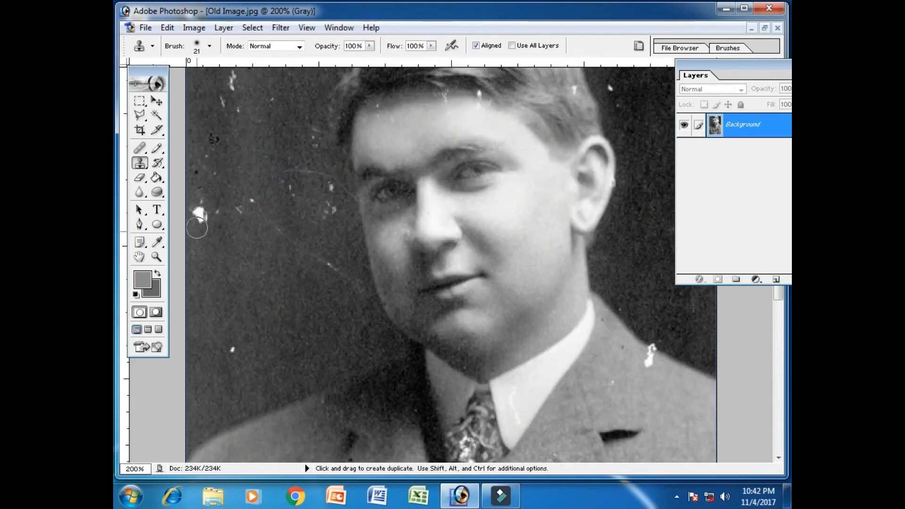
key(alt)
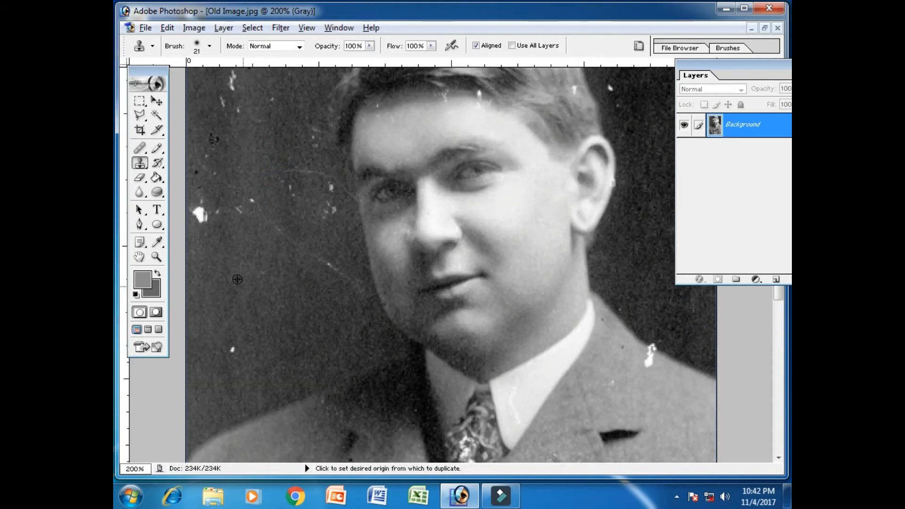
alt+click(222, 265)
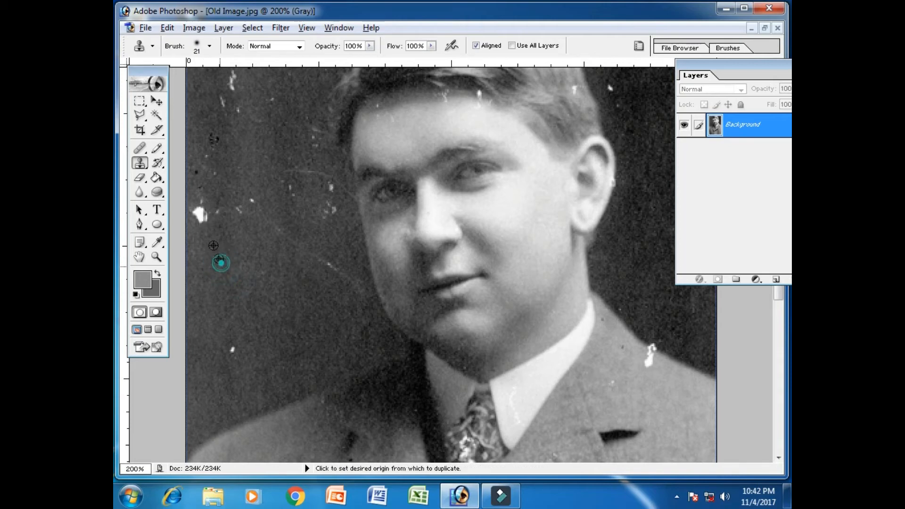
drag(208, 249, 190, 195)
Clone dark background over the white streak and the scattered small specks in the backdrop left of the man's head.
mouse_move(232, 236)
mouse_down()
mouse_move(214, 210)
mouse_move(250, 228)
mouse_move(232, 199)
mouse_move(297, 218)
mouse_move(329, 187)
mouse_move(270, 270)
mouse_up()
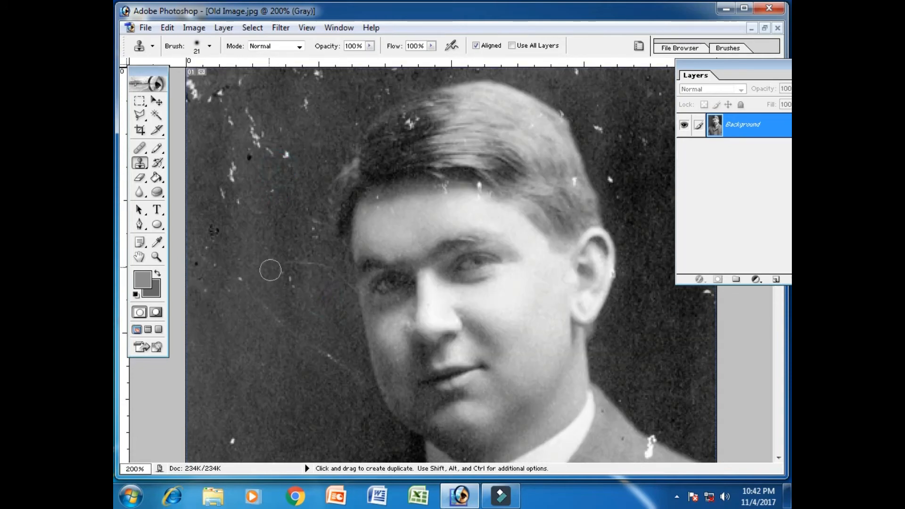
mouse_move(242, 208)
mouse_down()
mouse_move(231, 186)
mouse_move(230, 210)
mouse_up()
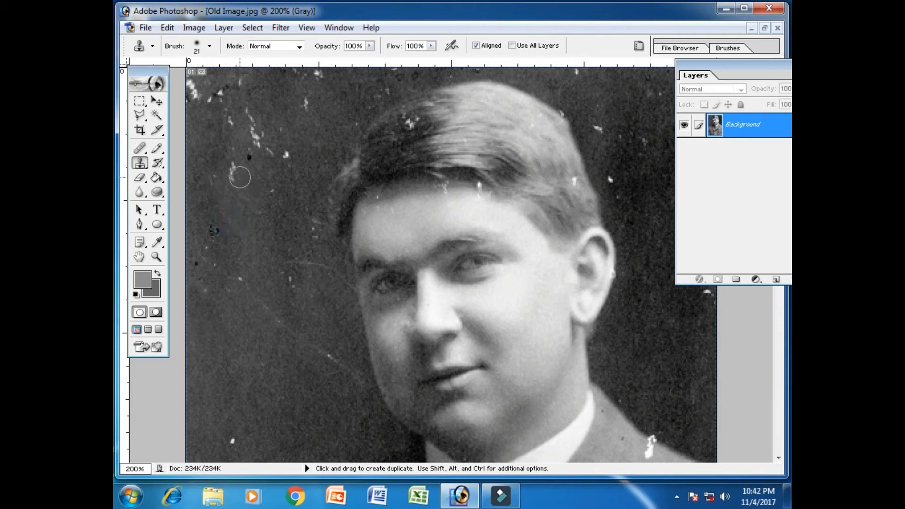
click(238, 176)
click(220, 163)
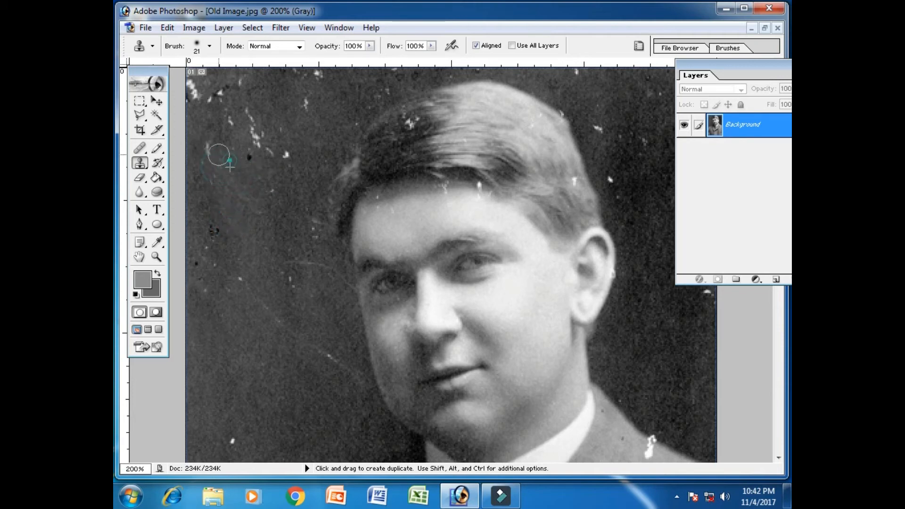
alt+click(251, 315)
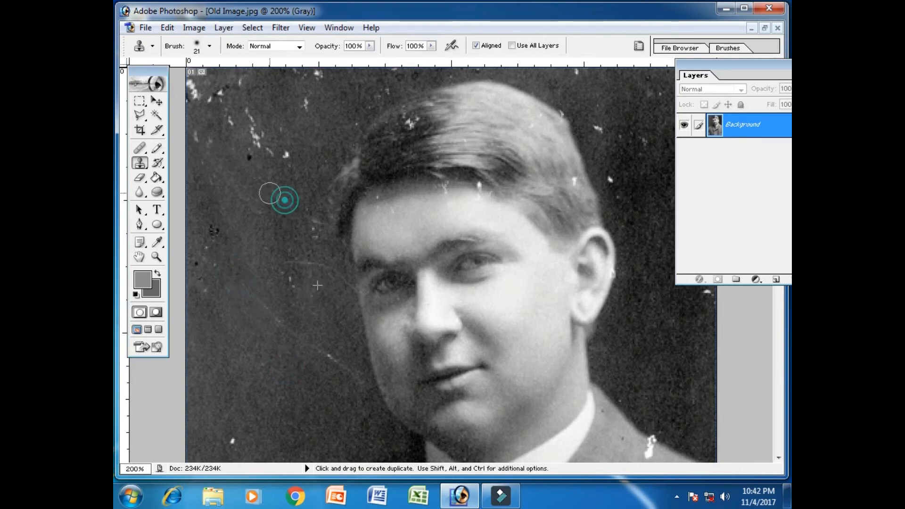
click(279, 150)
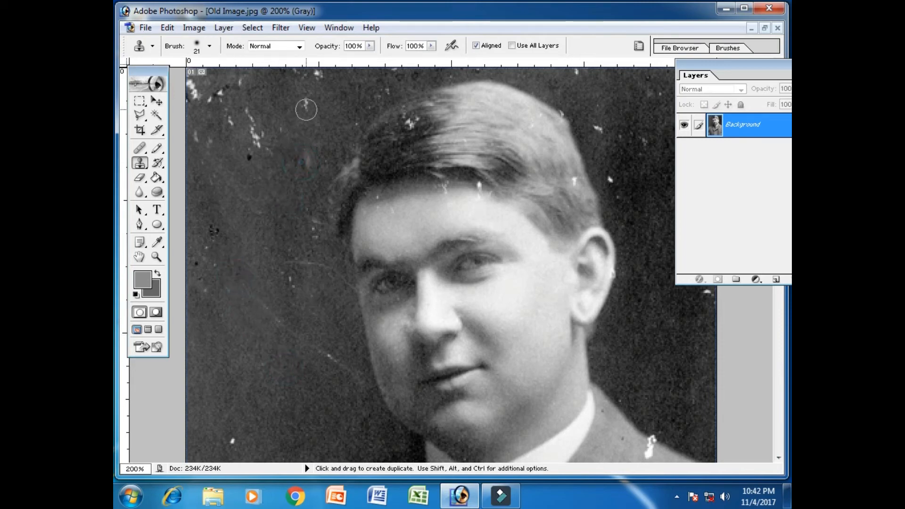
Sample clean backdrop beside the hair and clone it over the light marks between the hair and the photo's top edge.
alt+click(310, 112)
drag(313, 122, 303, 97)
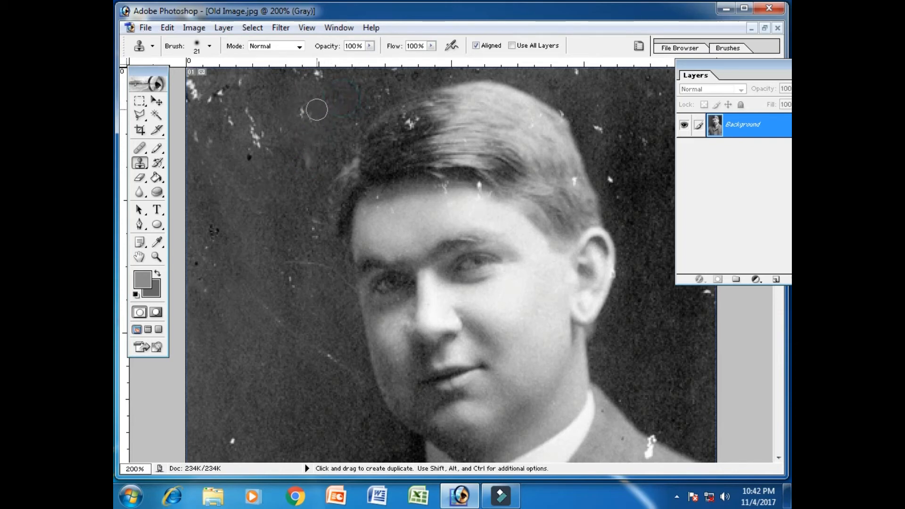
alt+click(351, 89)
drag(327, 102, 287, 115)
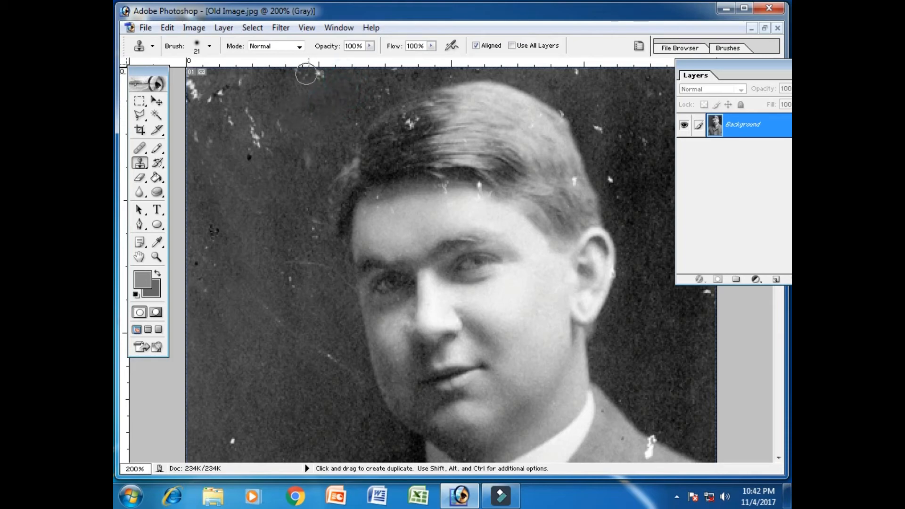
alt+click(346, 79)
drag(348, 91, 306, 70)
Clone clean dark background over the white spot above the shoulder on the photo's left side and the light scratch beside the cheek.
scroll(299, 366, down, 5)
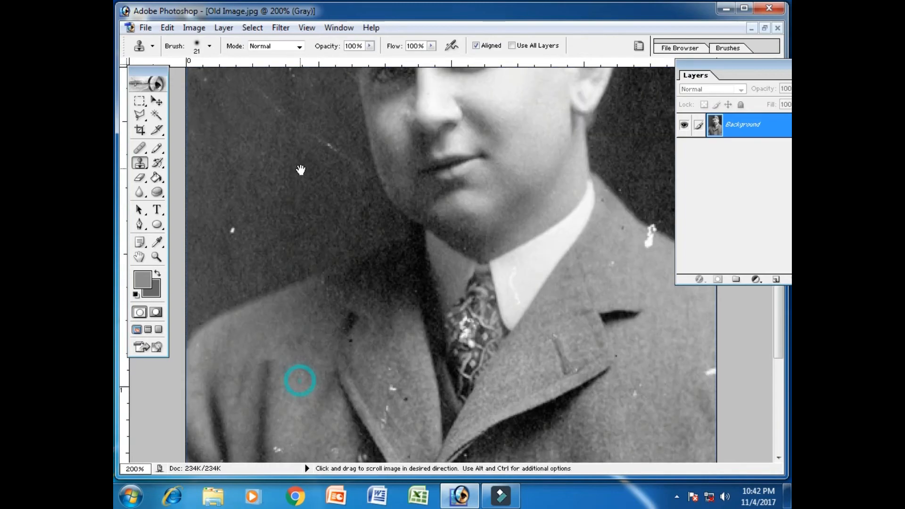
alt+click(231, 277)
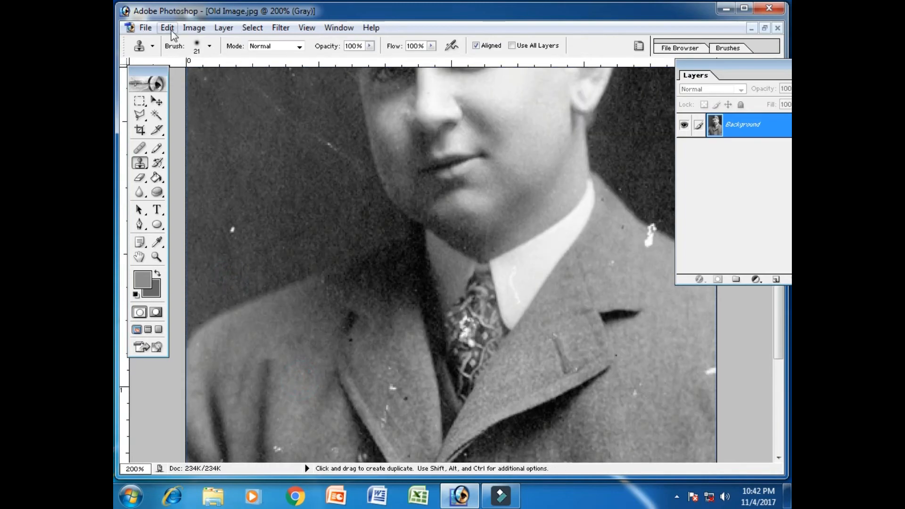
click(201, 49)
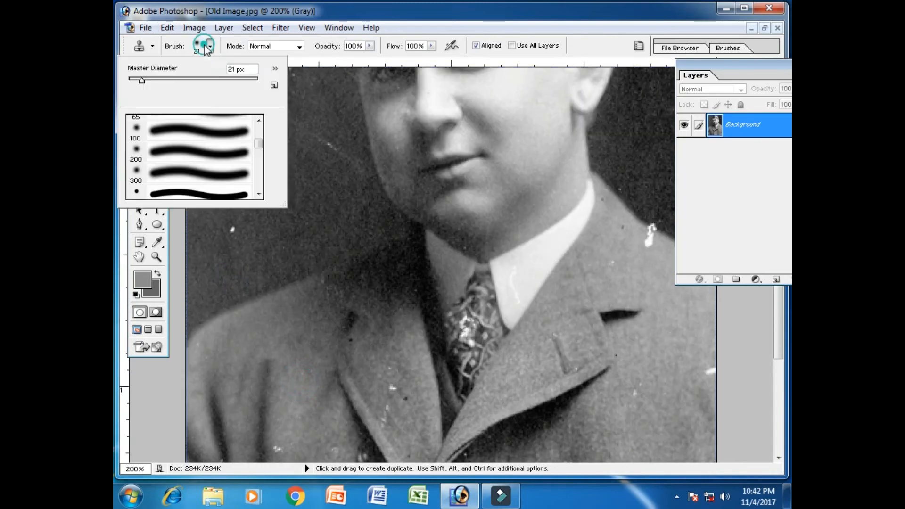
click(254, 47)
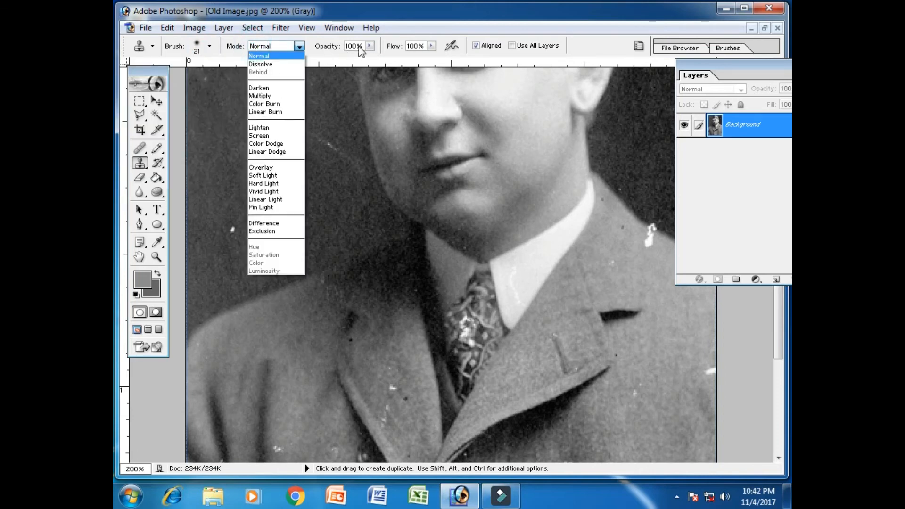
click(435, 22)
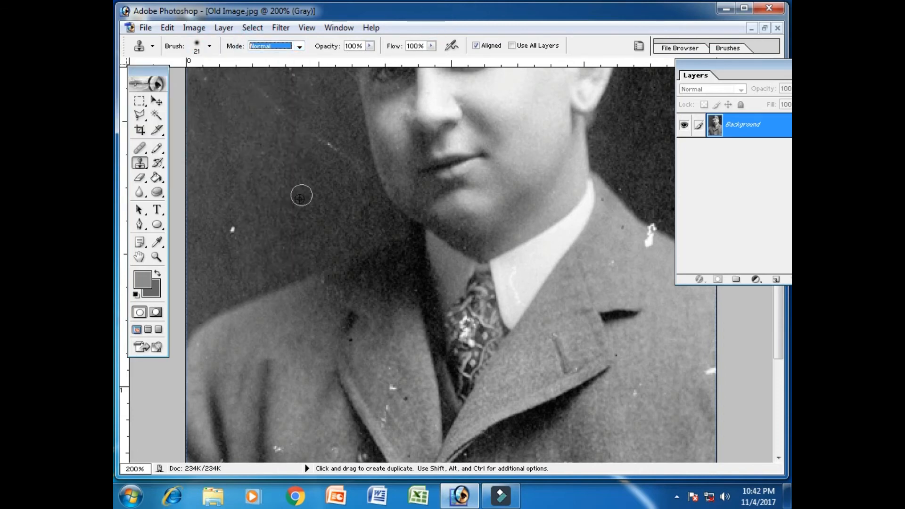
alt+click(262, 267)
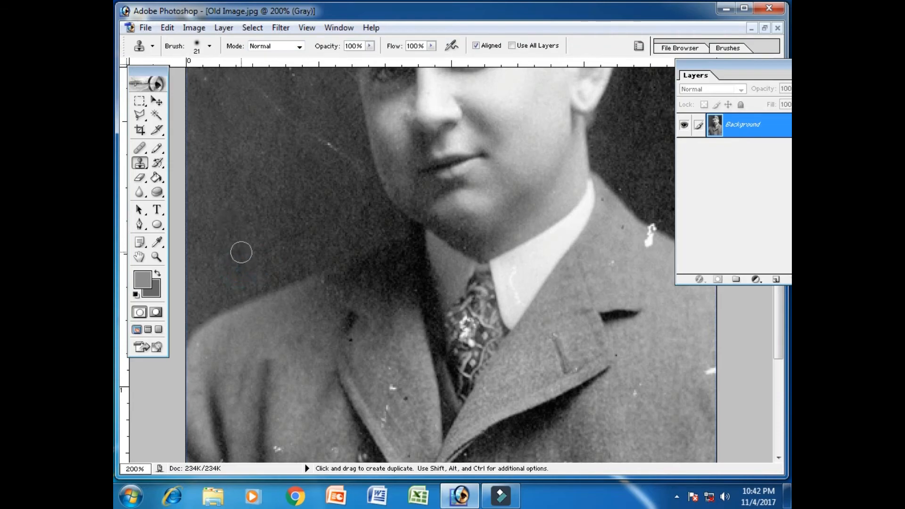
drag(292, 161, 315, 262)
alt+click(324, 281)
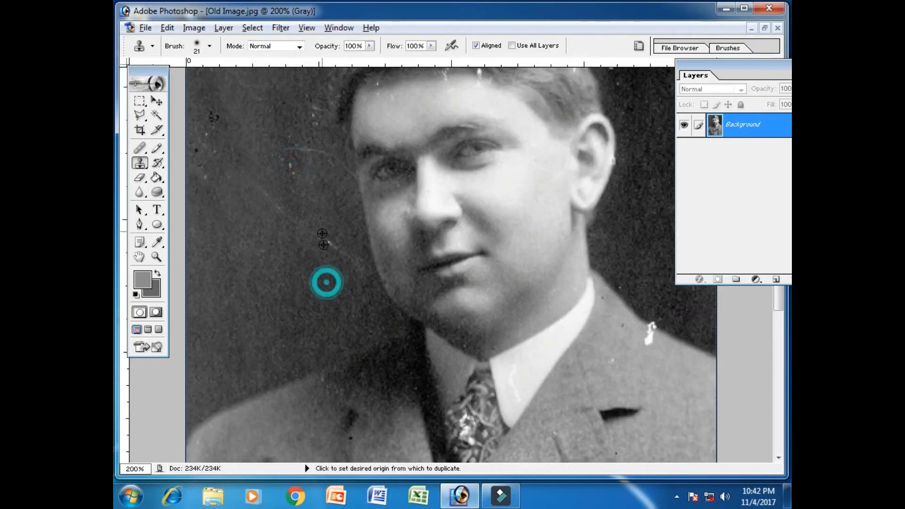
Clone neighbouring hair texture over the white cracks in the dark part of the man's hair.
drag(295, 207, 297, 363)
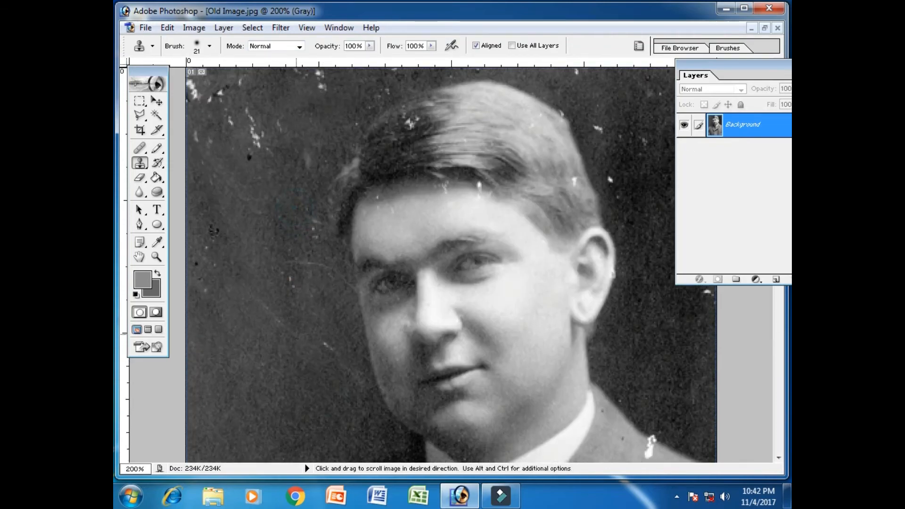
alt+click(399, 177)
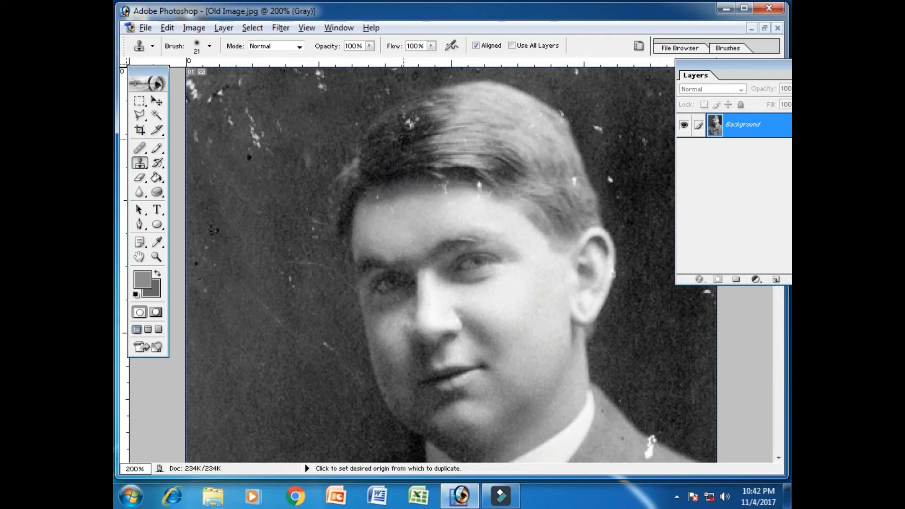
mouse_move(400, 145)
mouse_down()
mouse_move(414, 121)
mouse_move(409, 137)
mouse_move(444, 151)
mouse_move(467, 140)
mouse_move(402, 133)
mouse_up()
alt+click(467, 139)
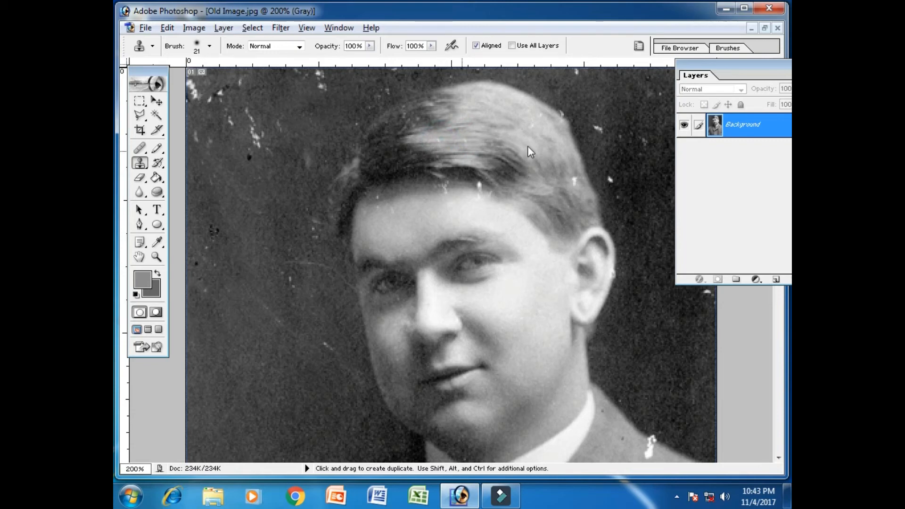
key(alt+space)
click(472, 123)
Clone nearby dark backdrop over the white specks to the right of the man's hair.
key(space)
alt+click(596, 133)
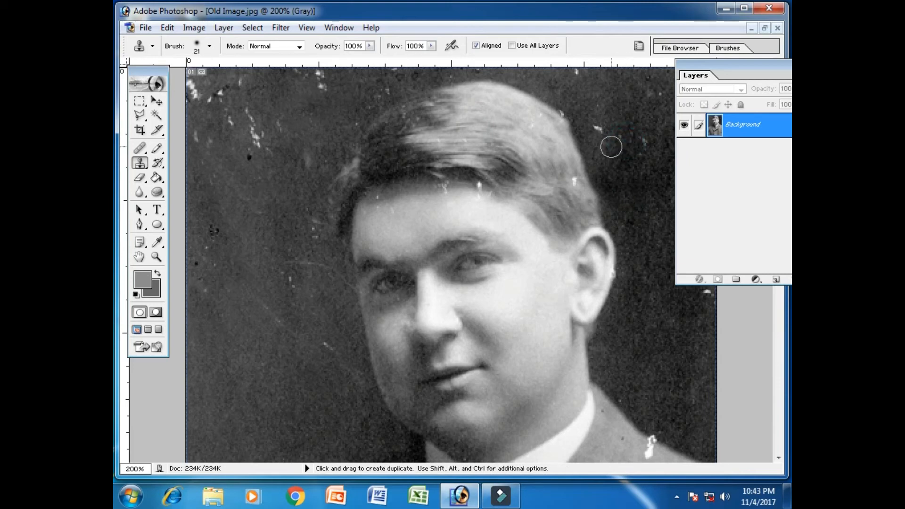
drag(601, 143, 600, 140)
alt+click(624, 168)
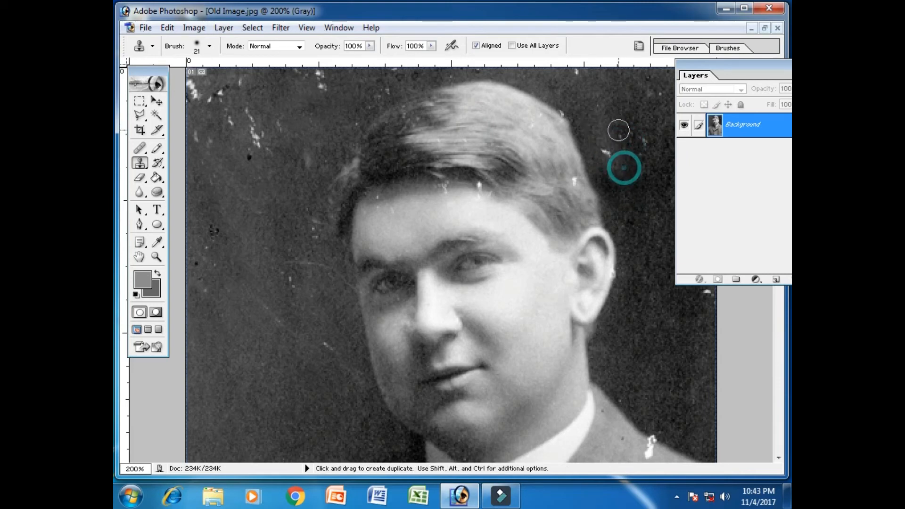
alt+click(613, 111)
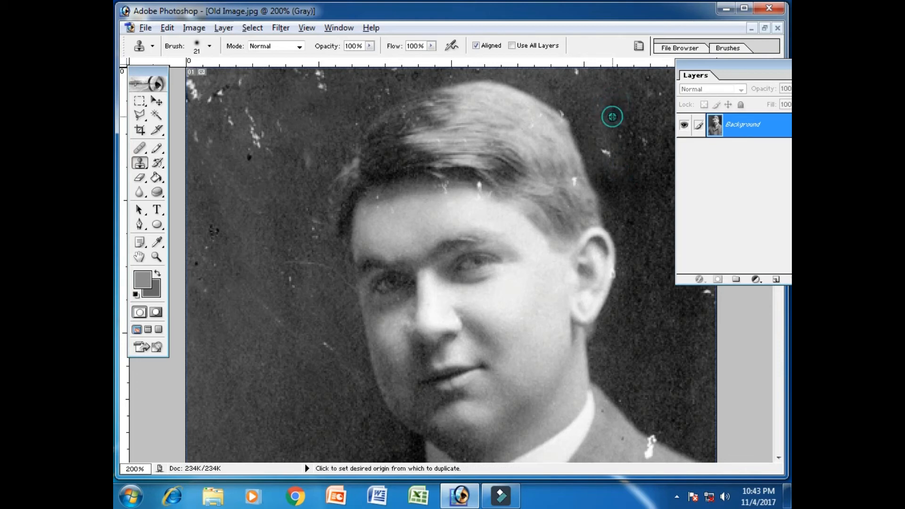
click(610, 126)
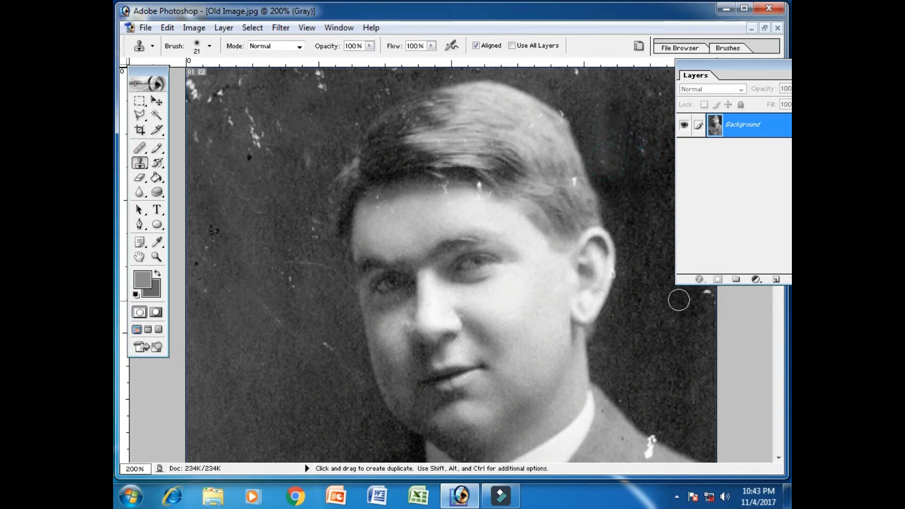
Clone jacket fabric and adjoining backdrop over the white damage on the shoulder edge at the photo's right side.
key(space)
drag(669, 419, 653, 309)
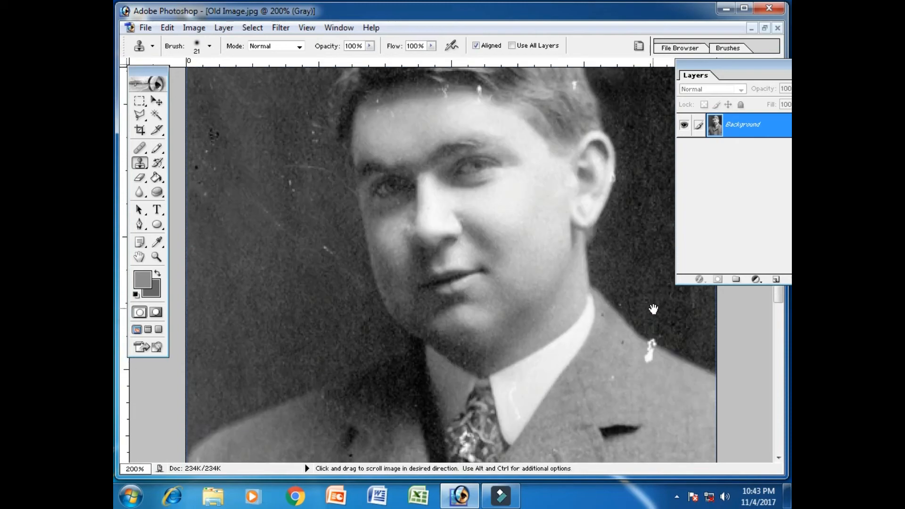
alt+click(648, 366)
click(654, 389)
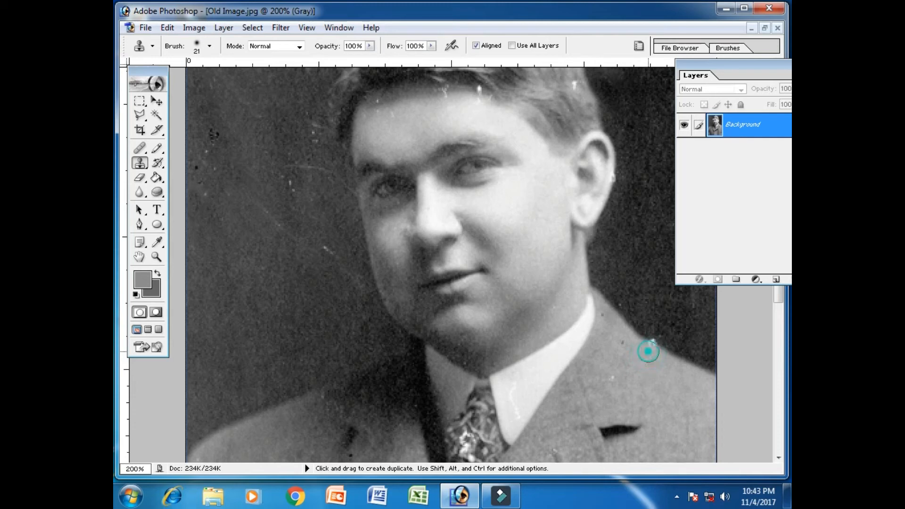
alt+click(660, 333)
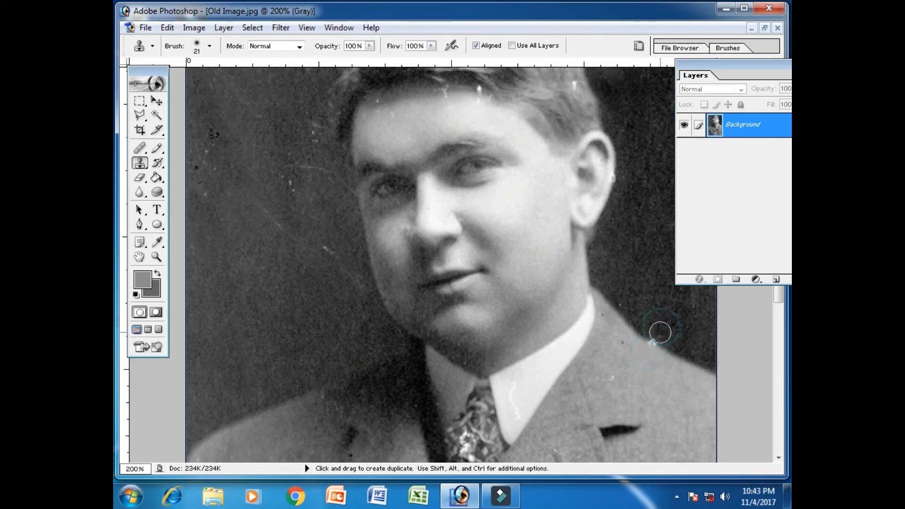
click(657, 334)
Clone dark backdrop over the long broken white streak in the upper-left background of the photo.
drag(638, 255, 638, 387)
alt+click(262, 161)
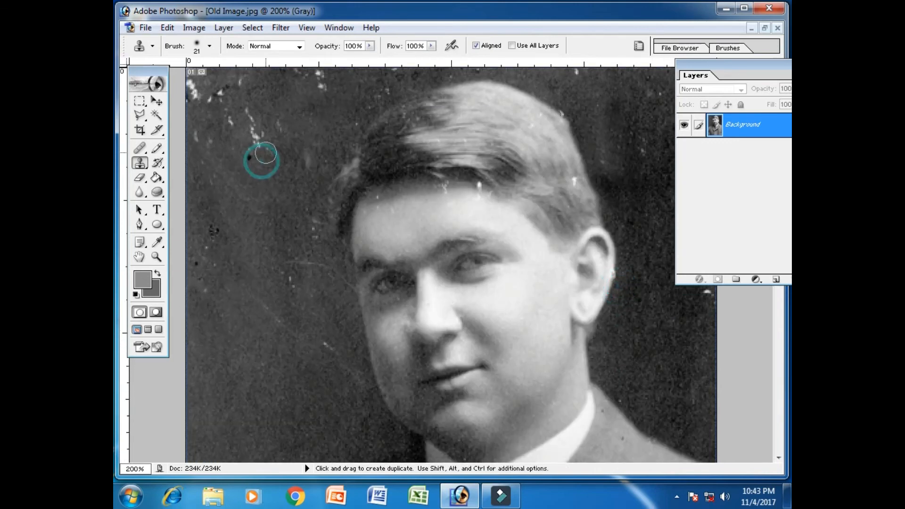
drag(264, 151, 253, 115)
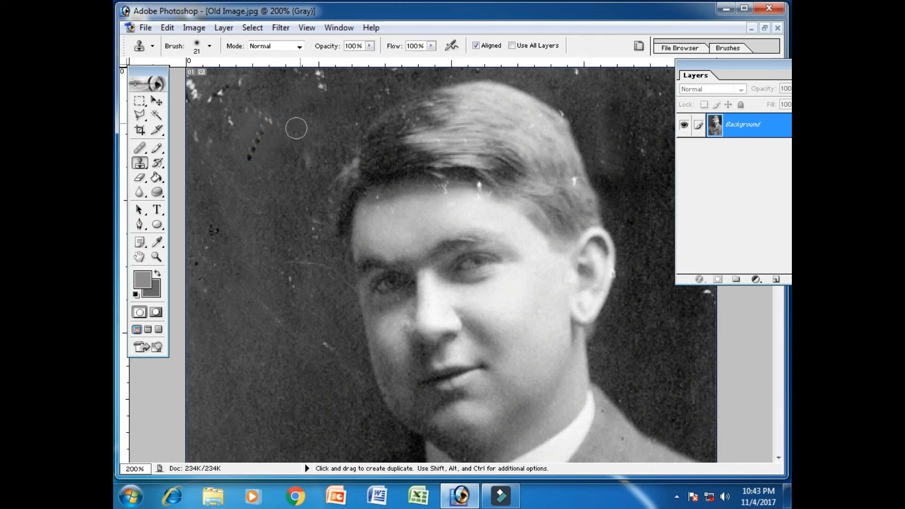
alt+click(325, 103)
drag(324, 101, 324, 85)
Clone sampled backdrop over the white flakes in the photo's upper-left corner and the specks along its top edge.
alt+click(212, 171)
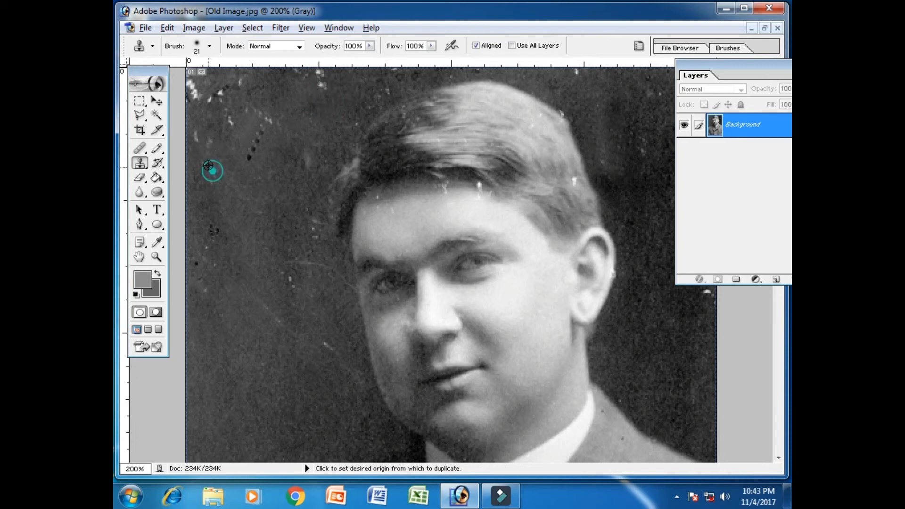
mouse_move(202, 156)
mouse_down()
mouse_move(190, 125)
mouse_move(236, 136)
mouse_move(227, 114)
mouse_up()
click(220, 96)
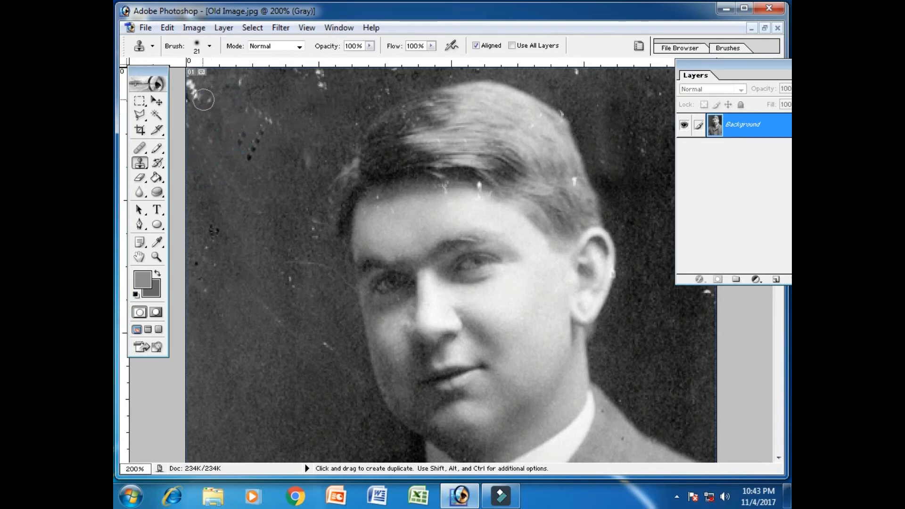
click(196, 98)
click(192, 87)
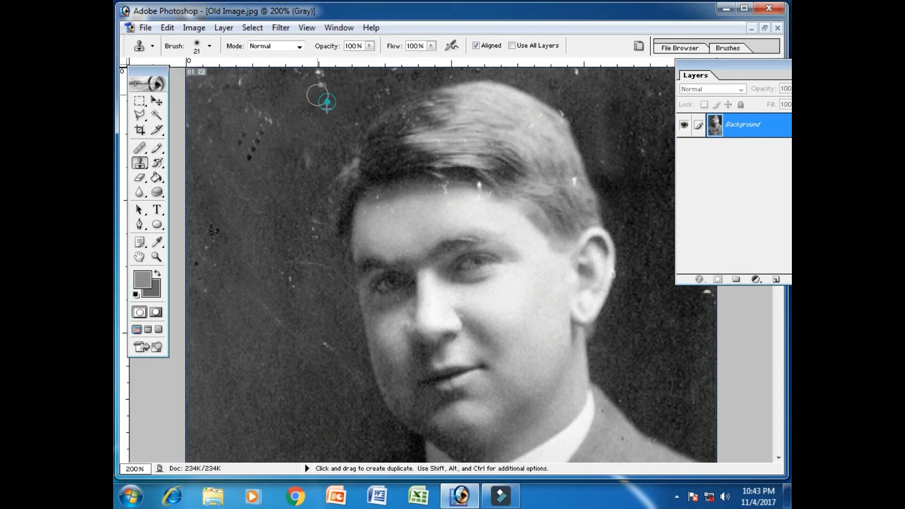
click(325, 82)
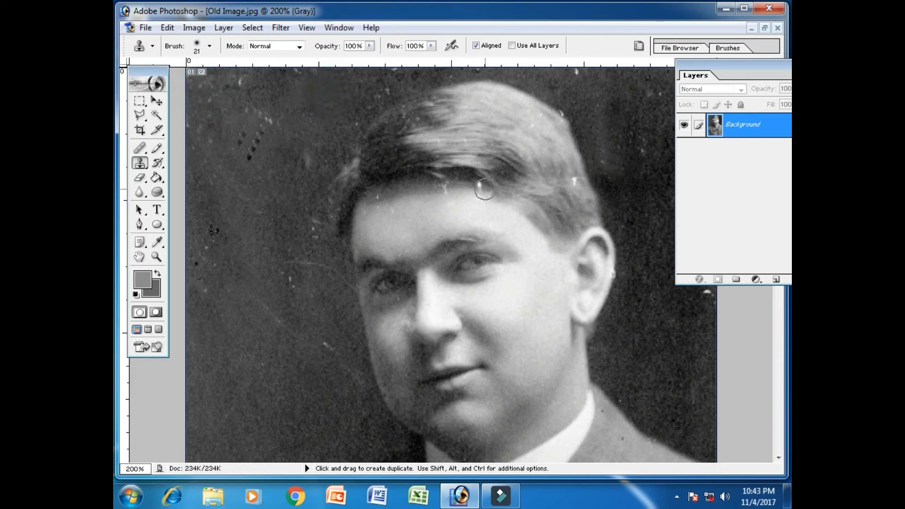
Clone nearby skin over the white spot below the hairline and fabric over the white damage on the jacket's right-hand sleeve.
click(474, 186)
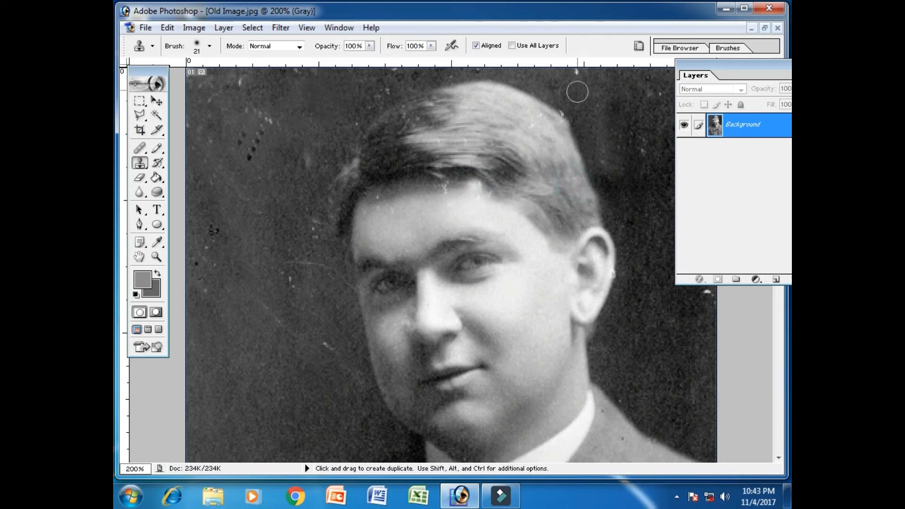
scroll(616, 226, down, 15)
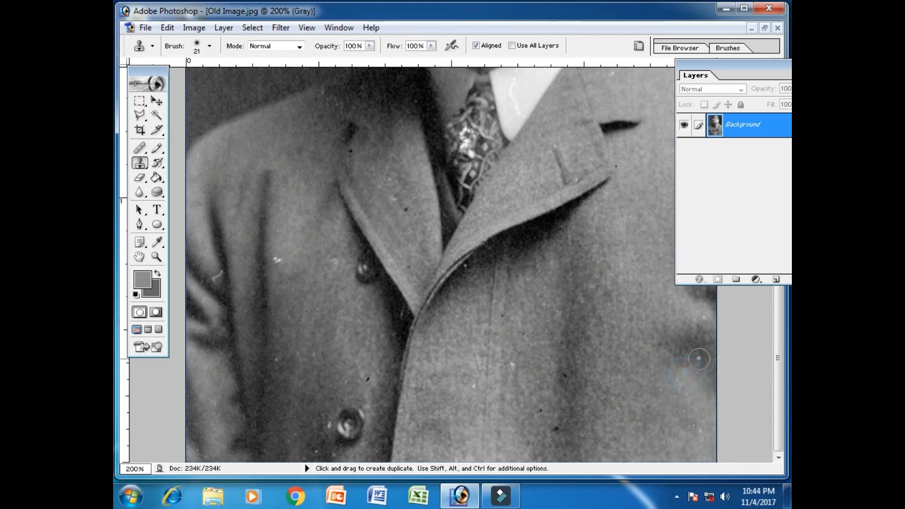
click(698, 355)
click(706, 313)
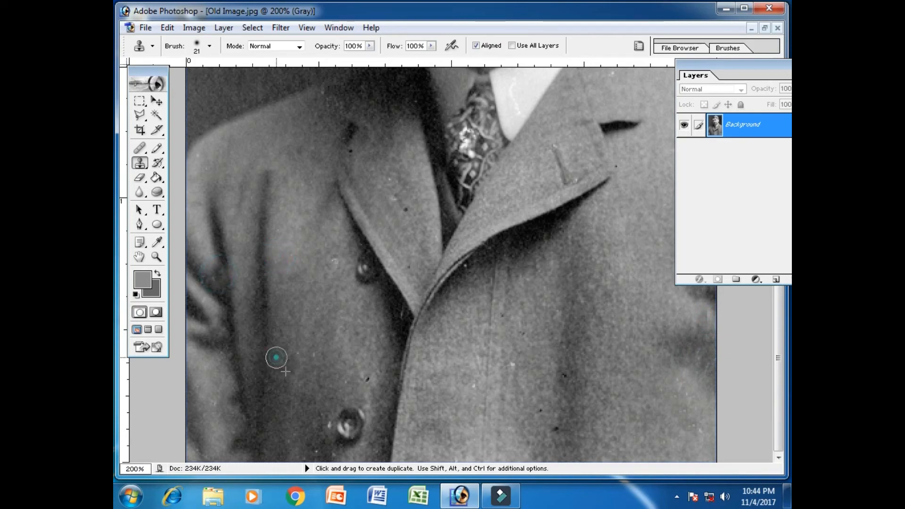
Clone over the white marks on the lower coat button and the bright white spots on the patterned tie.
click(342, 429)
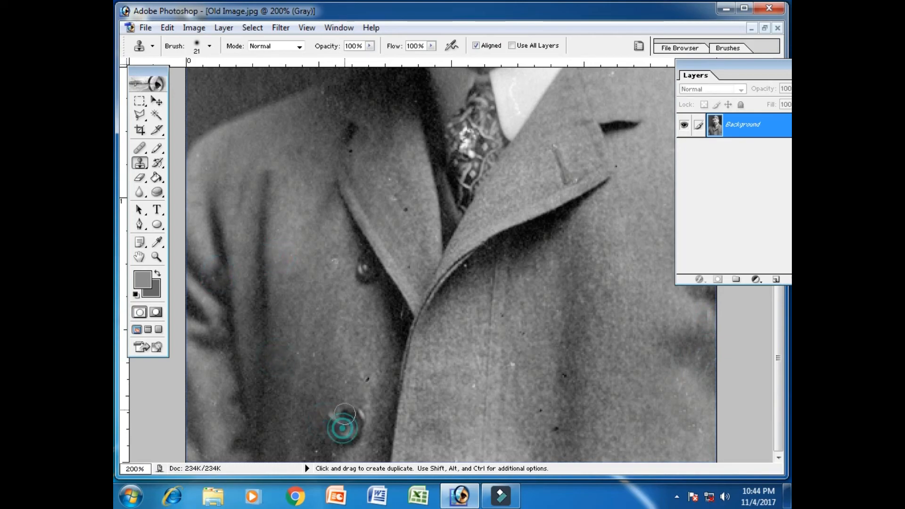
key(space)
drag(489, 195, 476, 286)
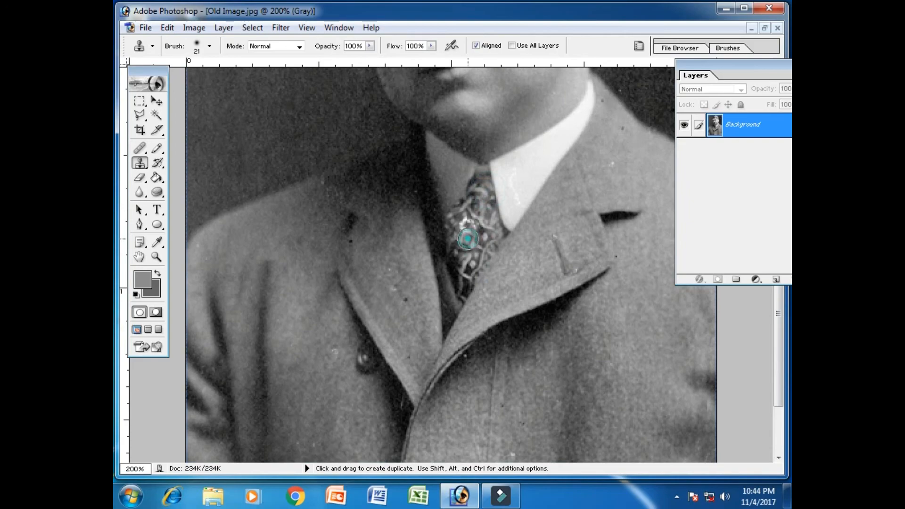
key(space)
Try to clone forehead skin over the small white marks along the man's hairline.
mouse_move(567, 222)
mouse_down()
mouse_move(571, 409)
mouse_move(582, 471)
mouse_up()
key(space)
drag(580, 306, 580, 382)
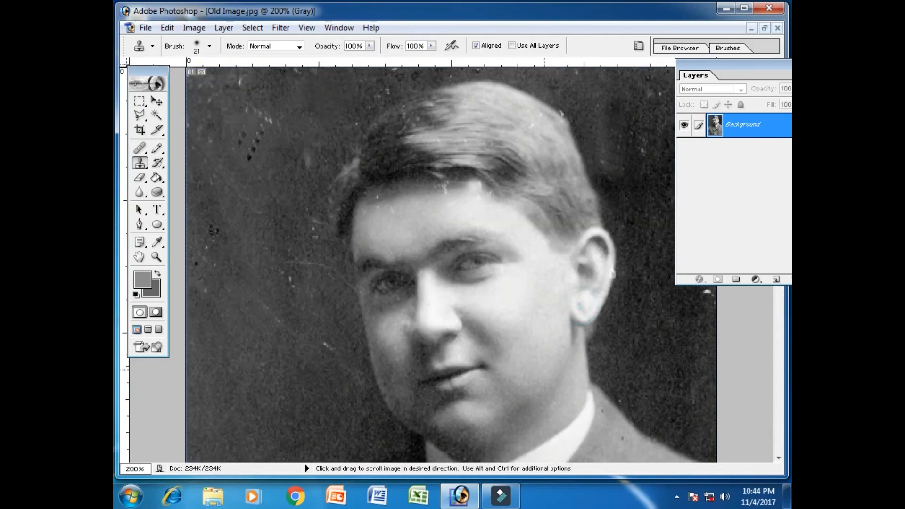
click(380, 199)
drag(435, 191, 439, 188)
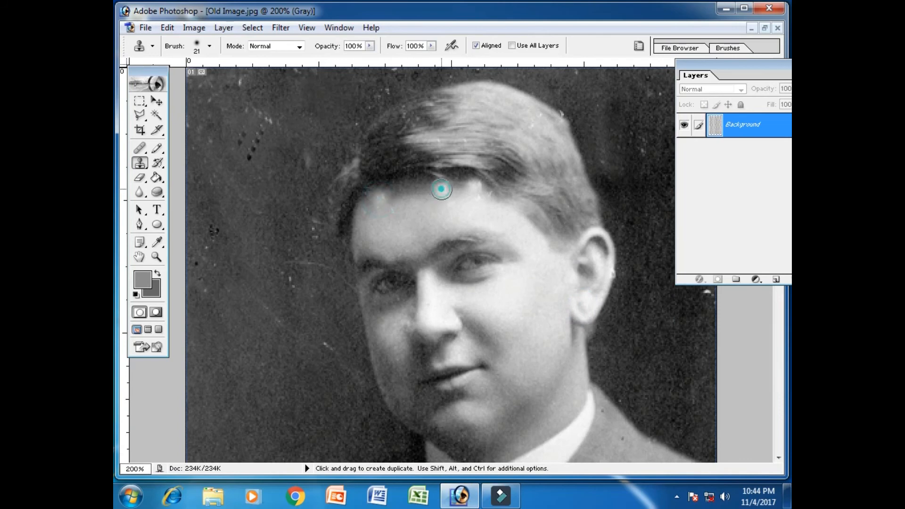
key(ctrl+z)
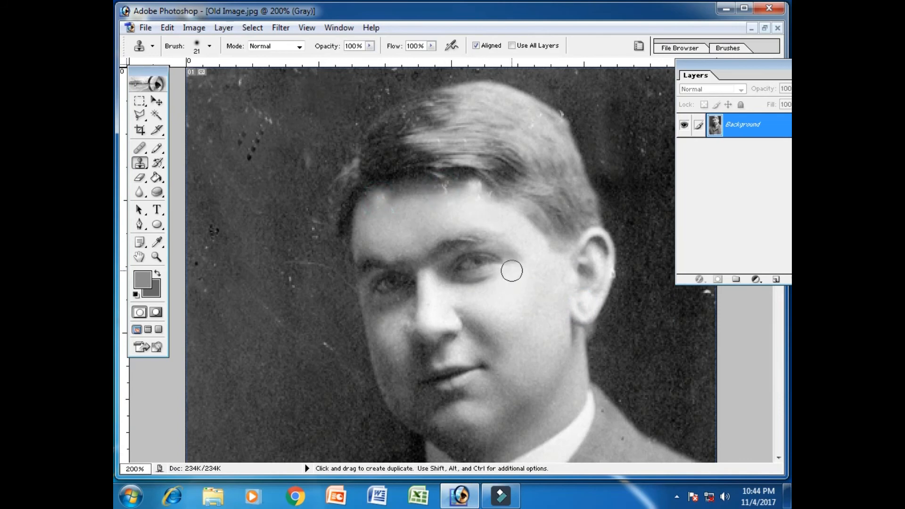
Hide the palettes and clone dark backdrop over the white speck in the background to the right of the man's head.
key(ctrl+minus)
key(ctrl+minus)
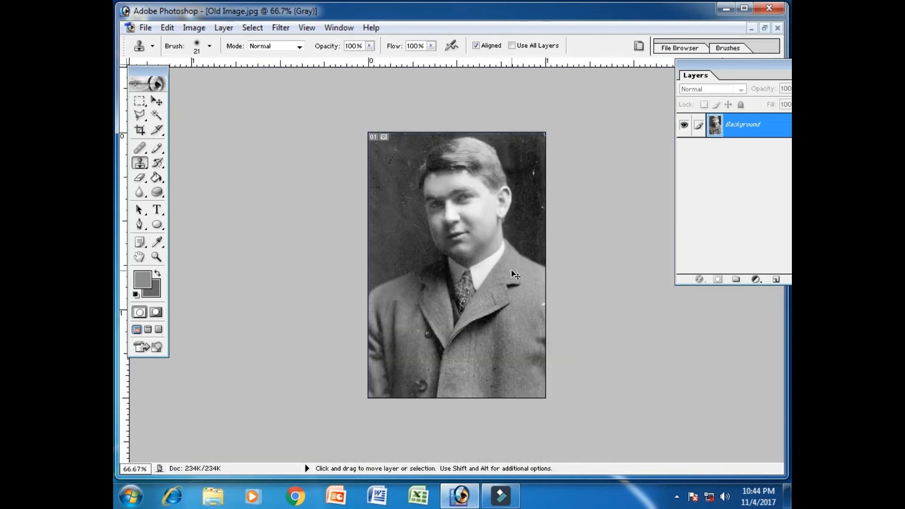
key(ctrl+plus)
key(ctrl+plus)
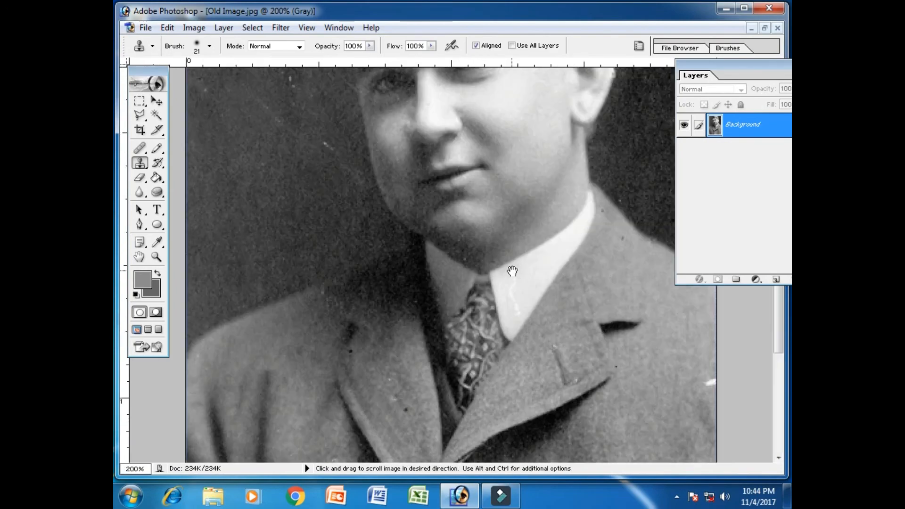
scroll(545, 192, up, 3)
scroll(561, 250, down, 2)
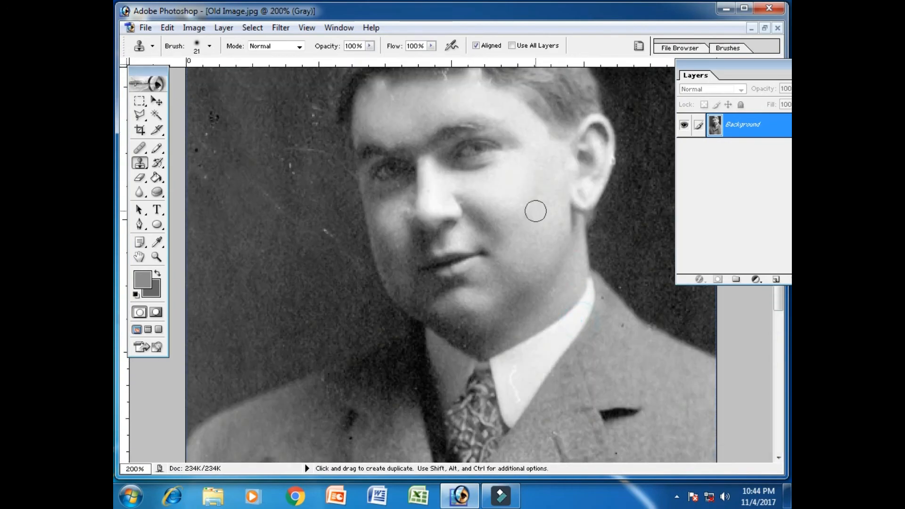
key(Tab)
scroll(688, 146, up, 3)
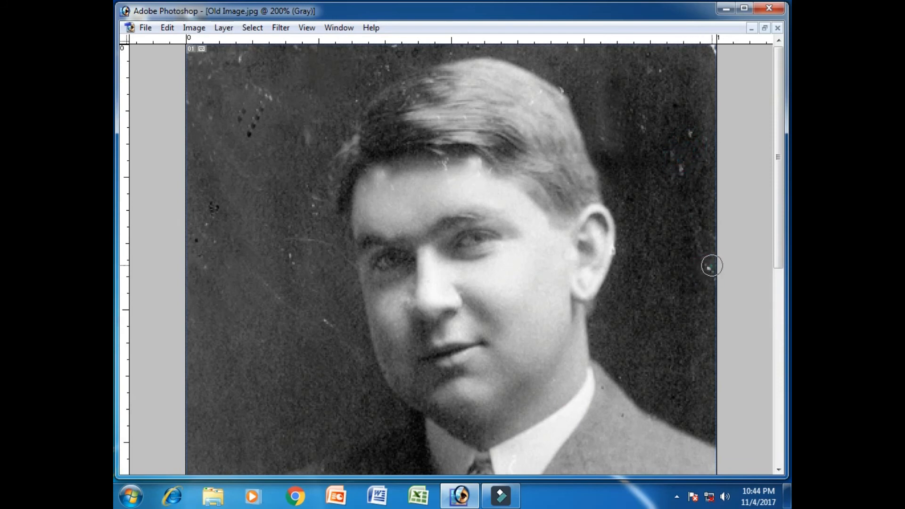
click(677, 170)
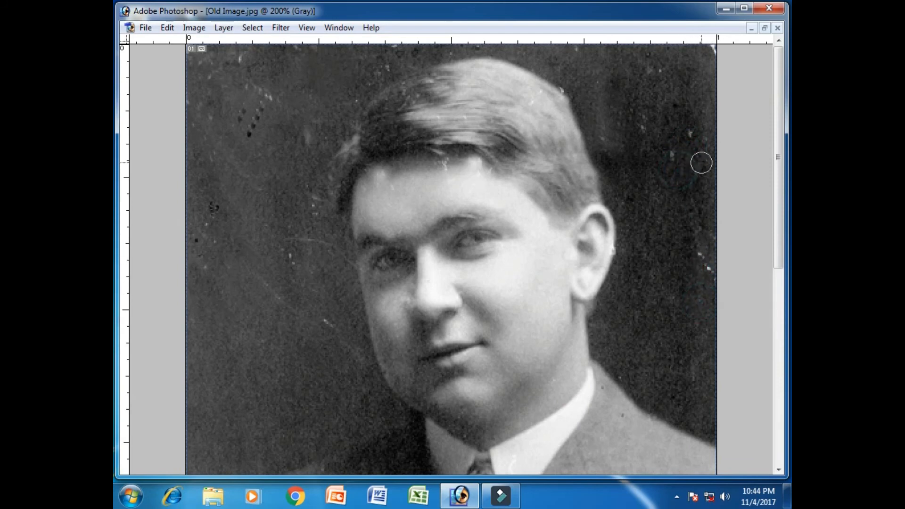
Bring back the palettes and close the Old Image.jpg document.
key(ctrl+minus)
key(ctrl+minus)
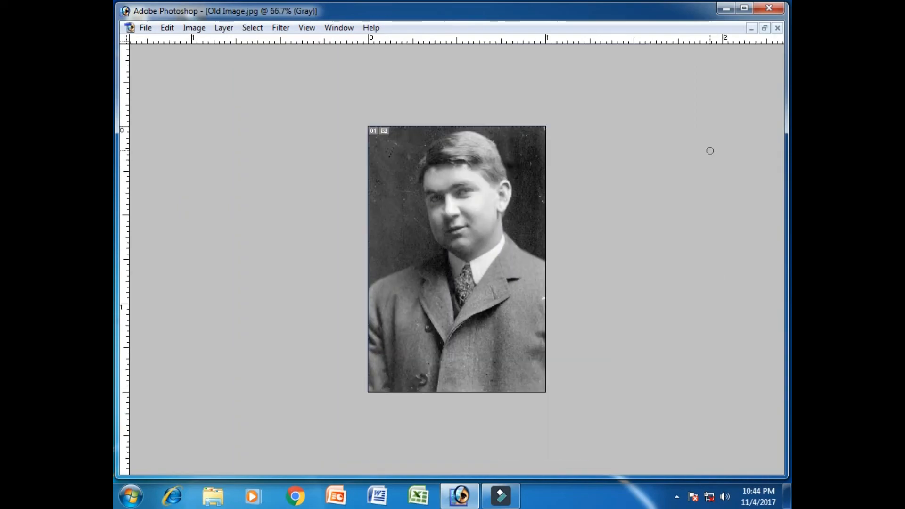
key(Tab)
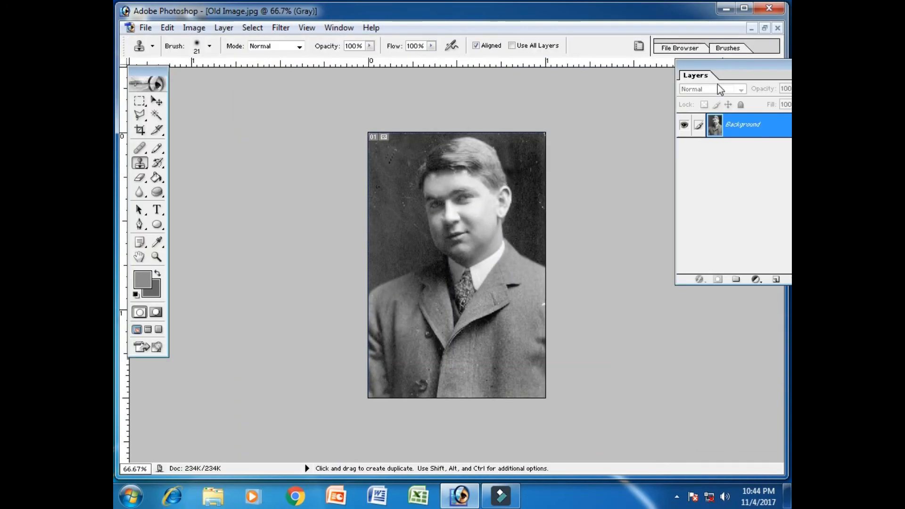
click(764, 28)
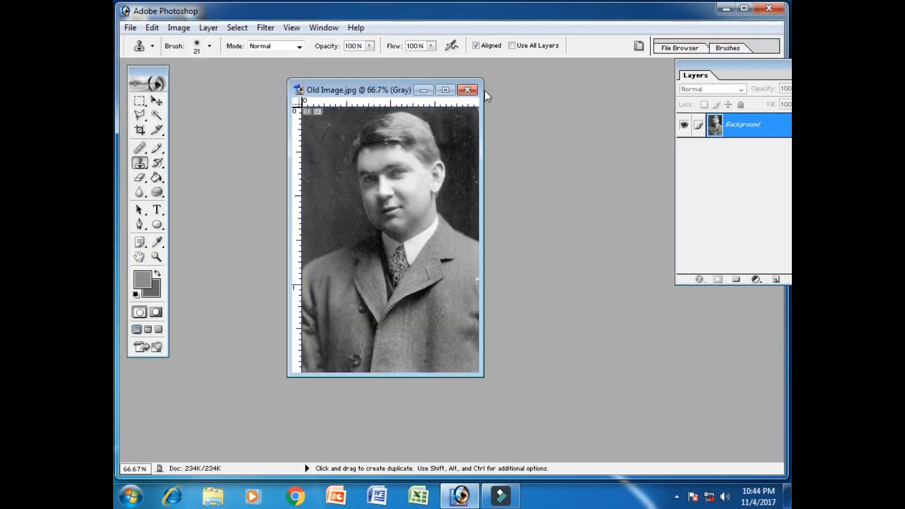
click(467, 89)
click(455, 195)
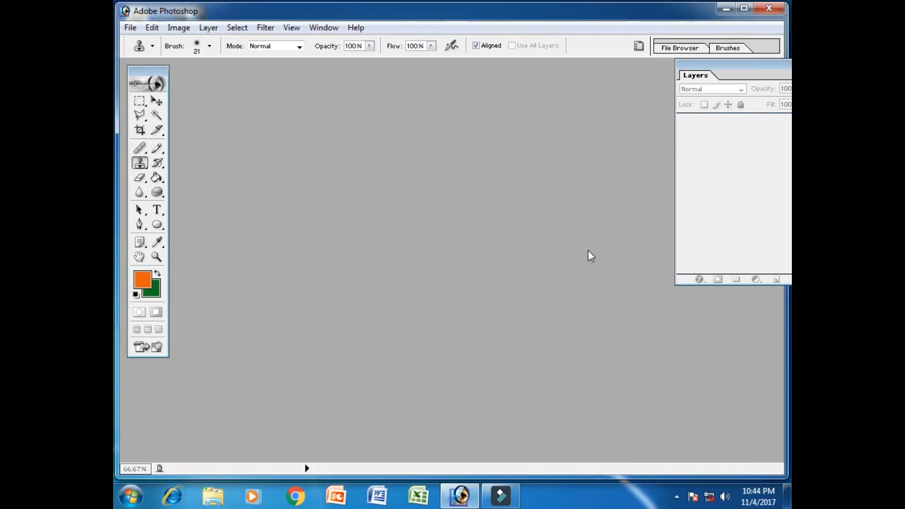
Open the life_classic_logo T-shirt photo from the YouTube Channel folder on drive E and maximize its window.
double_click(587, 249)
click(301, 213)
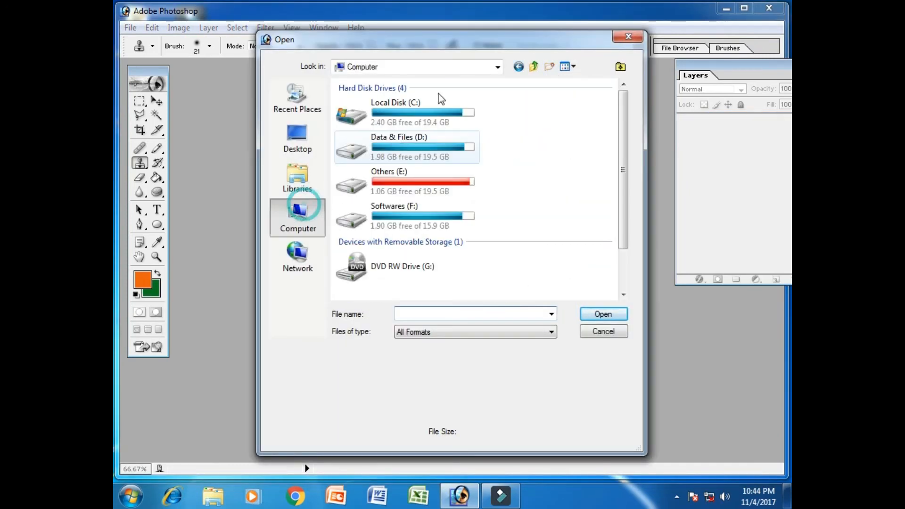
double_click(400, 182)
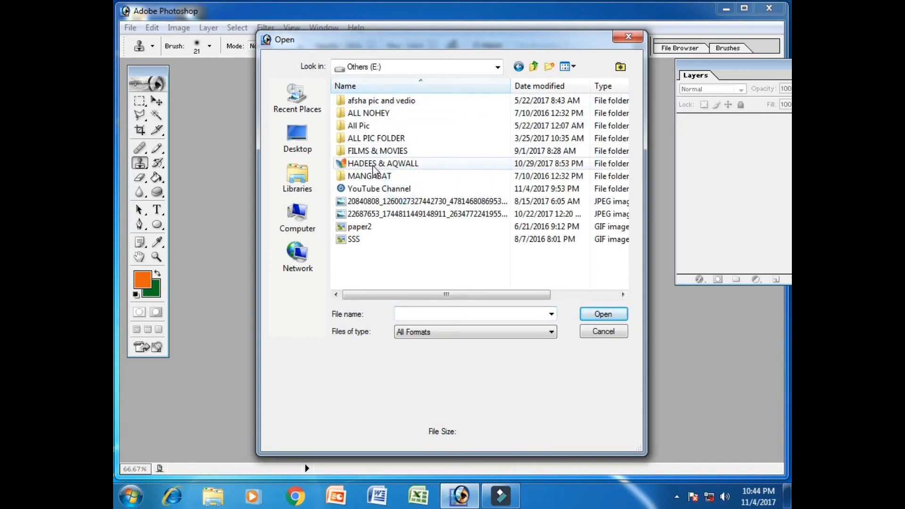
double_click(372, 188)
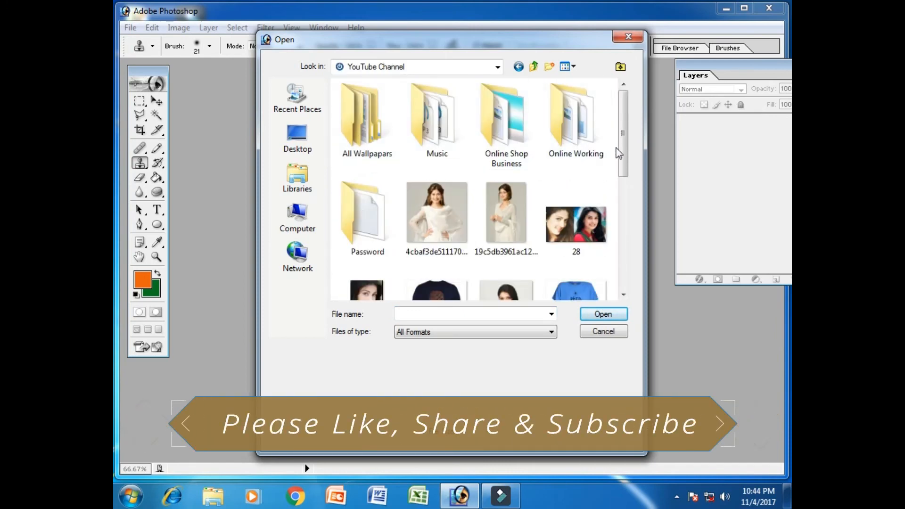
scroll(632, 188, down, 1)
scroll(632, 187, down, 5)
click(437, 225)
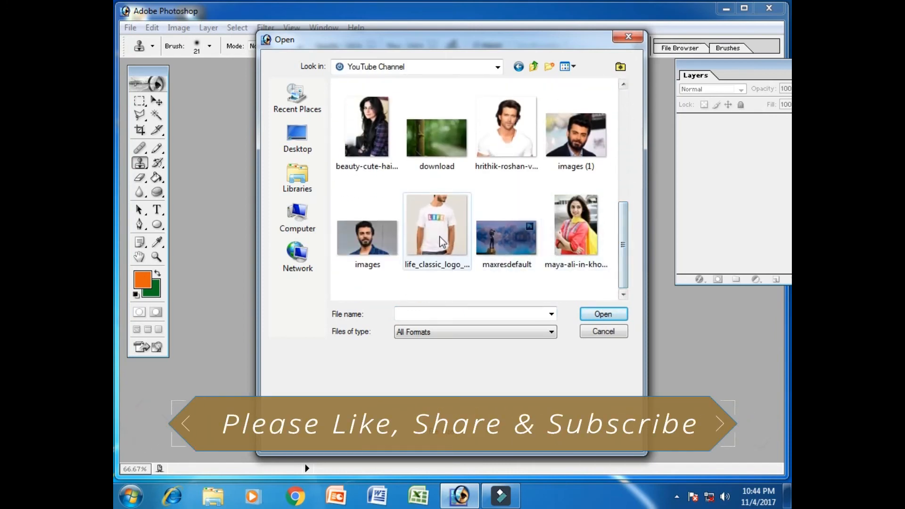
click(604, 314)
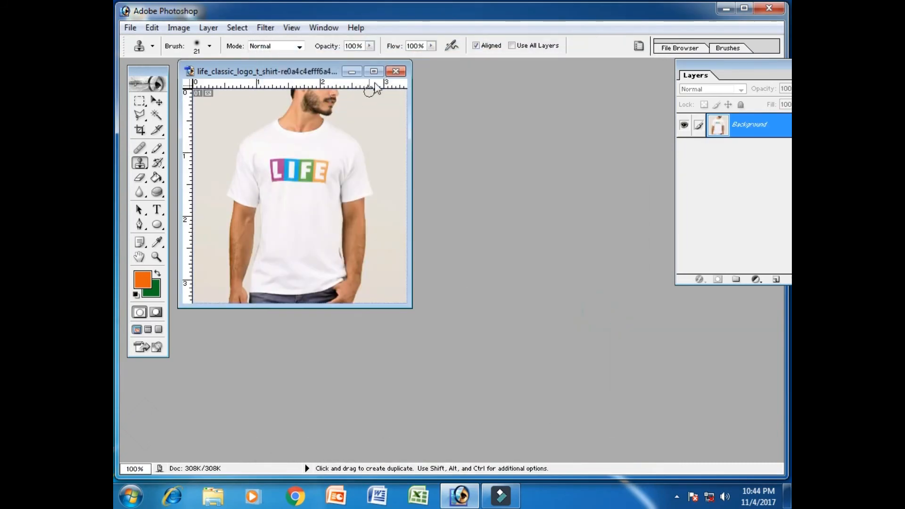
click(373, 71)
With the Clone Stamp tool, clone plain shirt fabric from below the LIFE logo at 400% zoom, working around its L and I.
key(ctrl+minus)
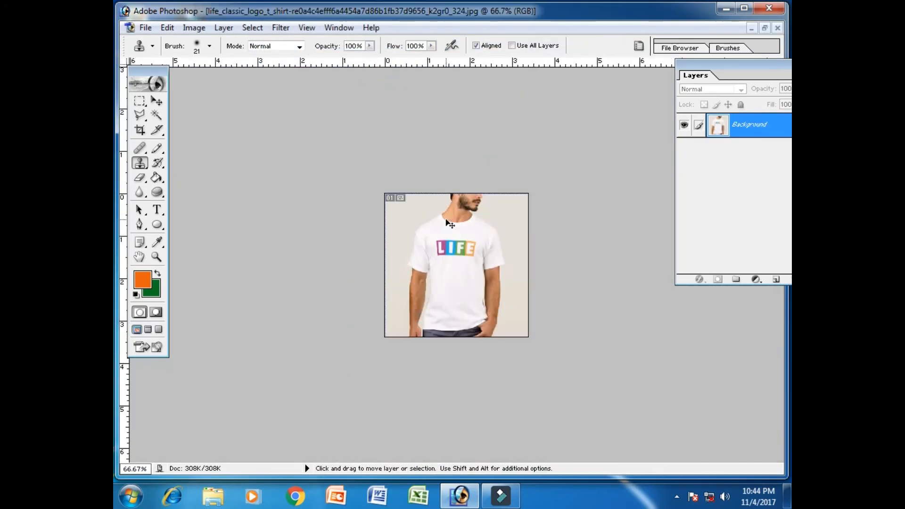
key(ctrl+plus)
key(ctrl+plus)
key(ctrl+plus)
key(ctrl+plus)
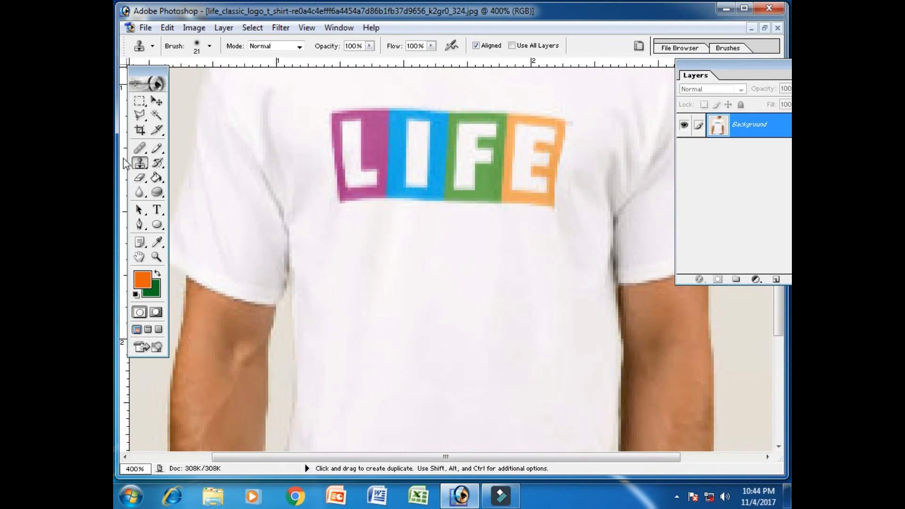
right_click(141, 162)
click(197, 163)
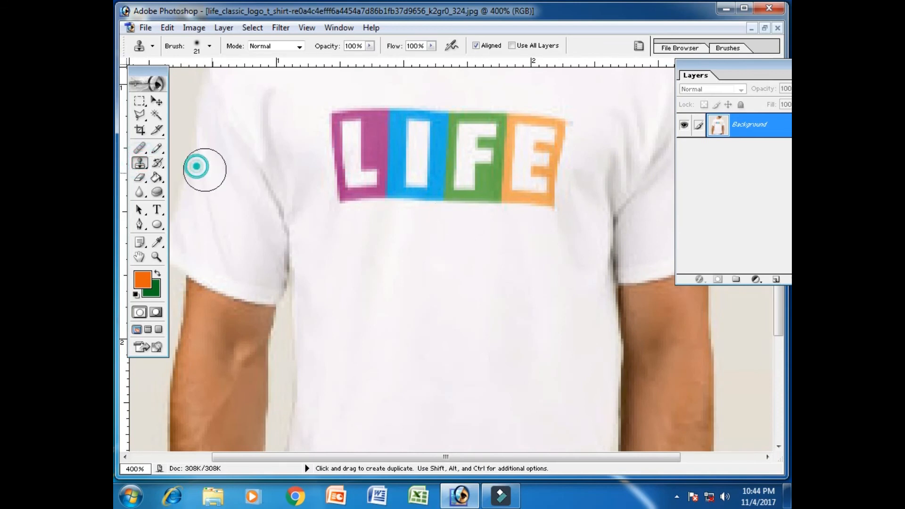
alt+click(388, 251)
mouse_move(384, 247)
mouse_down()
mouse_move(390, 182)
mouse_move(401, 180)
mouse_up()
drag(403, 247, 408, 167)
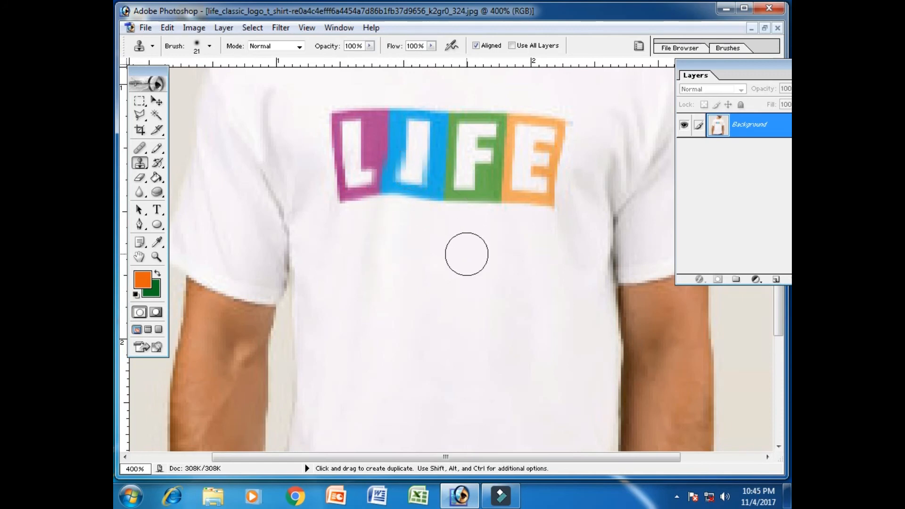
Resample the shirt below the logo and make Clone Stamp strokes over the left side of the green F.
drag(466, 254, 458, 165)
alt+click(456, 245)
drag(450, 262, 456, 165)
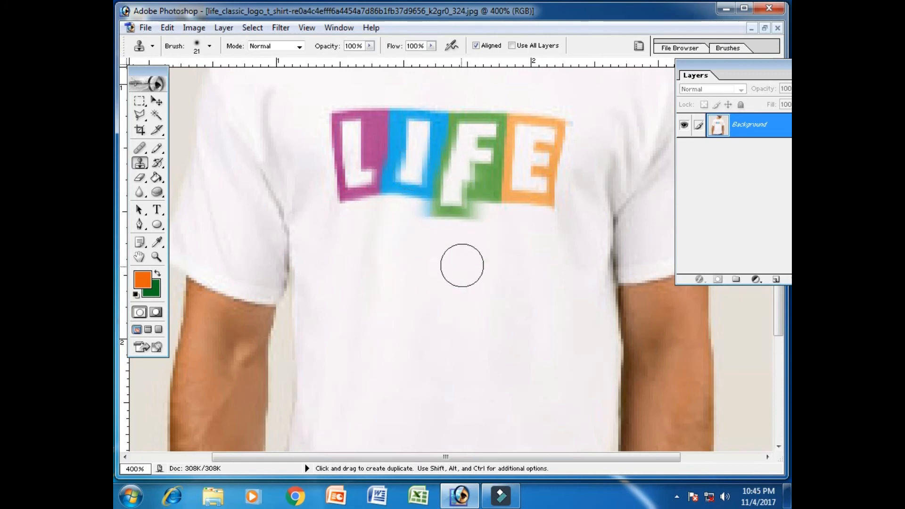
Sample plain fabric lower on the shirt and clone it over the lower halves of the logo's I, F and E.
alt+click(432, 313)
mouse_move(430, 293)
mouse_down()
mouse_move(419, 159)
mouse_move(445, 227)
mouse_move(460, 164)
mouse_up()
drag(474, 283, 478, 191)
drag(495, 305, 508, 152)
drag(531, 275, 539, 162)
drag(558, 260, 549, 165)
drag(523, 265, 527, 133)
mouse_move(454, 262)
mouse_down()
mouse_move(465, 139)
mouse_move(492, 161)
mouse_up()
drag(350, 299, 429, 150)
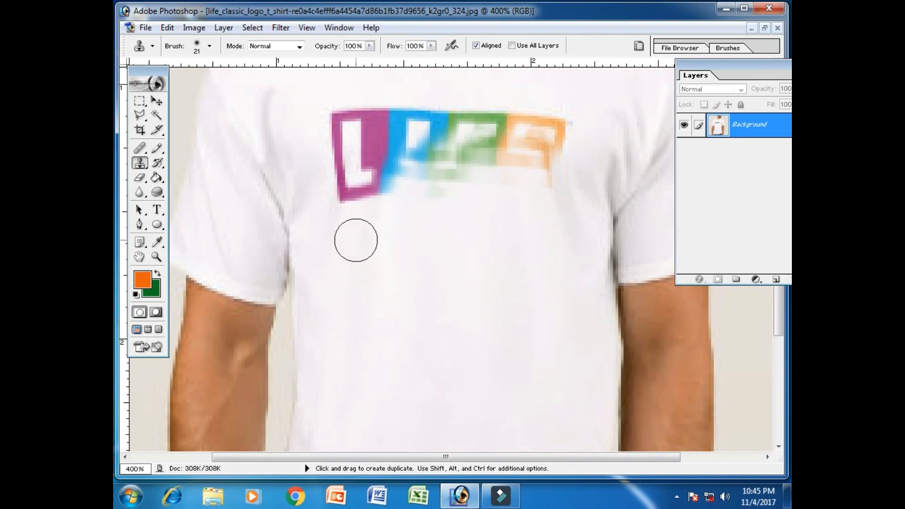
Clone white shirt fabric over the lower part of the purple L and the right edge of the orange E.
mouse_move(355, 238)
mouse_down()
mouse_move(372, 168)
mouse_move(349, 264)
mouse_move(336, 226)
mouse_move(340, 145)
mouse_up()
drag(383, 237, 409, 139)
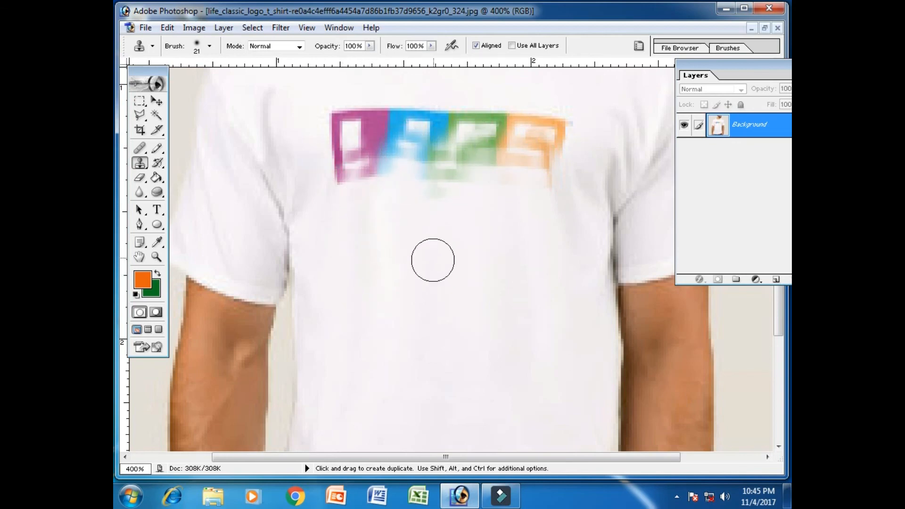
drag(436, 248, 460, 145)
drag(470, 270, 488, 152)
drag(561, 222, 551, 146)
drag(570, 212, 557, 130)
drag(609, 94, 532, 134)
Sample fabric from the chest above the logo and clone it down over the orange E and the green F's top edge.
drag(595, 132, 562, 281)
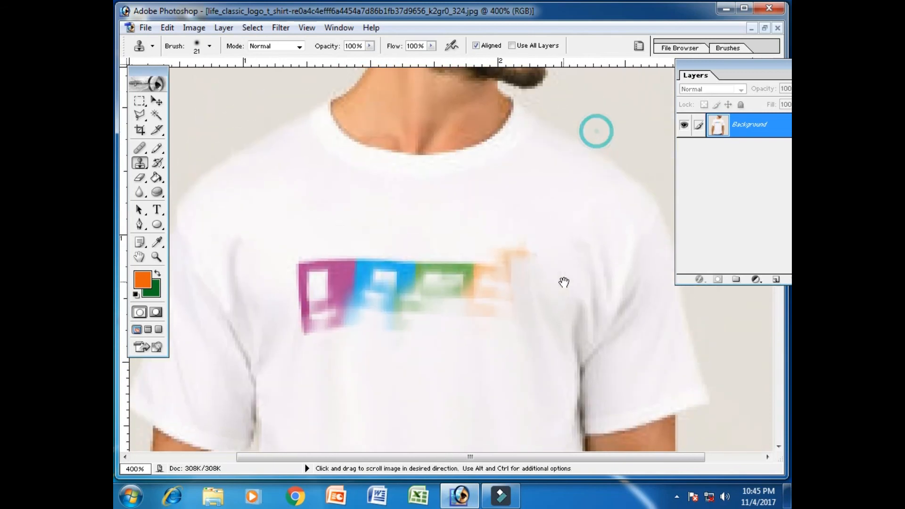
alt+click(549, 190)
drag(550, 189, 515, 256)
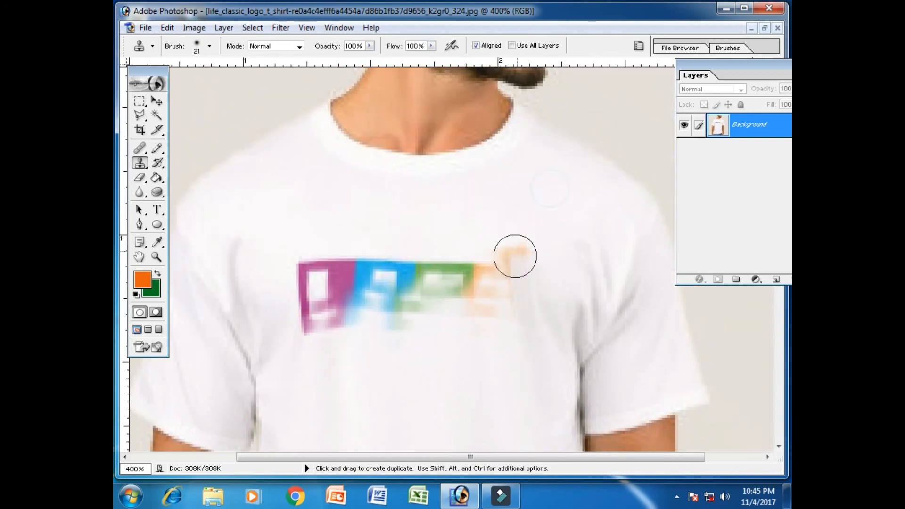
alt+click(539, 180)
drag(536, 178, 508, 283)
drag(513, 197, 476, 291)
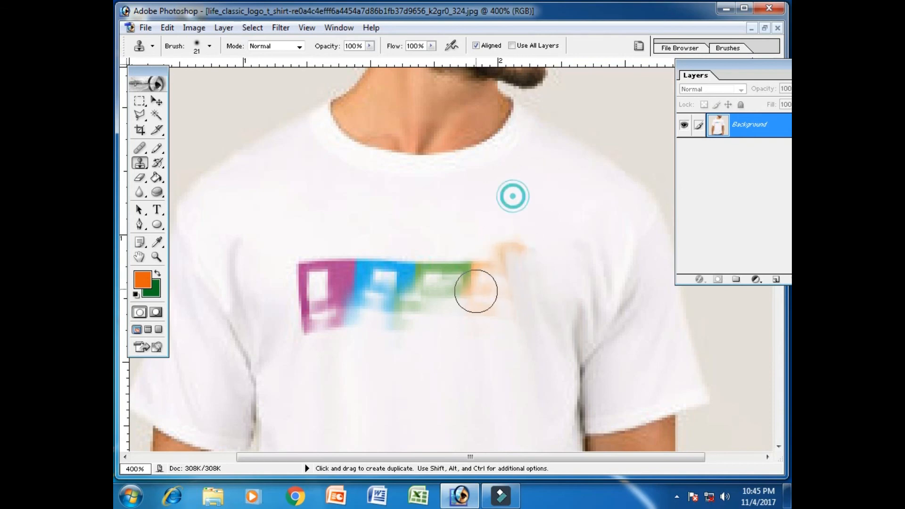
drag(461, 199, 429, 268)
alt+click(400, 202)
drag(390, 193, 413, 276)
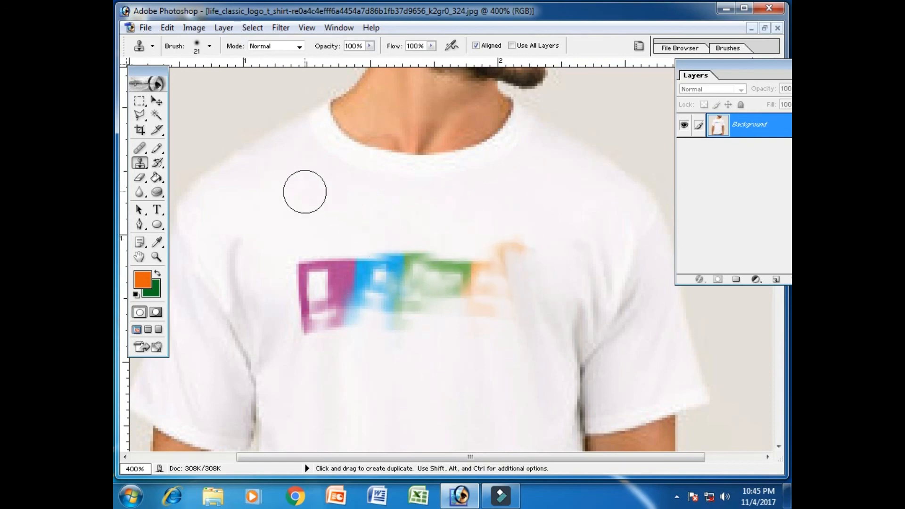
Clone chest fabric from above over the purple L and the blue I of the logo.
mouse_move(297, 185)
mouse_down()
mouse_move(301, 234)
mouse_move(312, 262)
mouse_up()
alt+click(289, 185)
mouse_move(329, 188)
mouse_down()
mouse_move(333, 258)
mouse_move(338, 248)
mouse_move(350, 290)
mouse_move(314, 295)
mouse_up()
drag(295, 188, 291, 322)
drag(346, 202, 358, 290)
mouse_move(316, 206)
mouse_down()
mouse_move(328, 315)
mouse_move(361, 264)
mouse_move(367, 218)
mouse_move(381, 300)
mouse_move(415, 227)
mouse_move(410, 295)
mouse_up()
drag(398, 228, 394, 275)
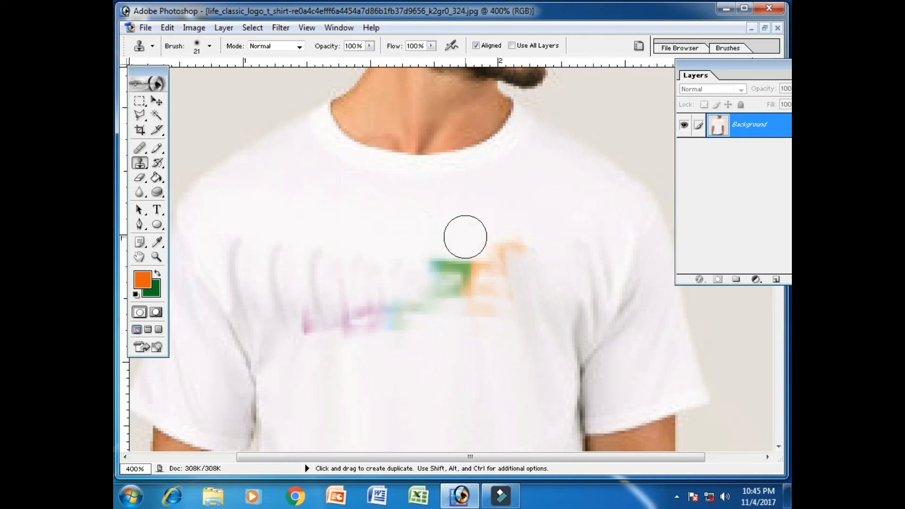
Clone white fabric over the remaining green and orange patches of the logo's F and E.
drag(464, 239, 437, 267)
drag(434, 232, 426, 297)
drag(523, 211, 467, 291)
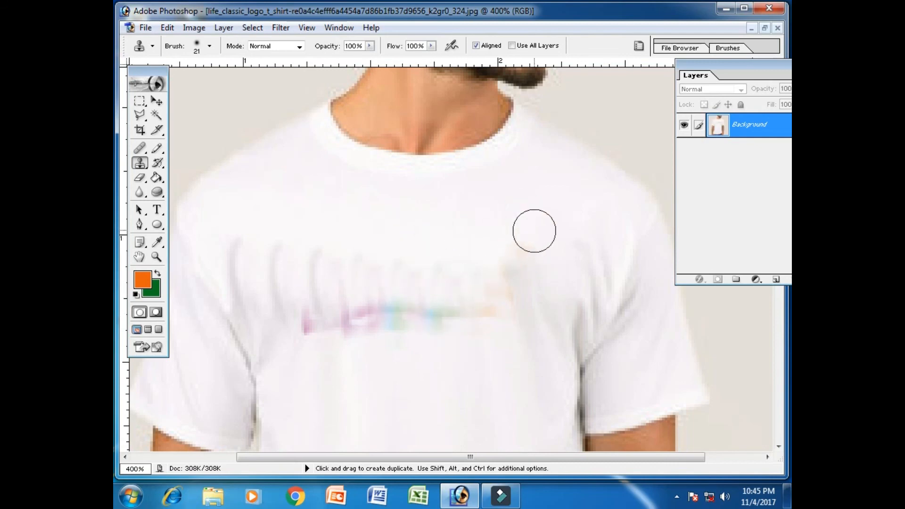
Clone clean white fabric over the remaining purple, blue, green and orange traces and the grey streaks across the chest.
mouse_move(534, 234)
mouse_down()
mouse_move(487, 311)
mouse_move(522, 316)
mouse_move(410, 321)
mouse_move(416, 317)
mouse_move(397, 292)
mouse_up()
alt+click(444, 423)
mouse_move(319, 296)
mouse_down()
mouse_move(295, 321)
mouse_move(293, 340)
mouse_up()
mouse_move(452, 359)
mouse_down()
mouse_move(462, 300)
mouse_move(500, 367)
mouse_move(503, 311)
mouse_move(490, 327)
mouse_move(479, 323)
mouse_move(469, 286)
mouse_move(448, 312)
mouse_move(442, 262)
mouse_up()
mouse_move(401, 287)
mouse_down()
mouse_move(401, 249)
mouse_move(356, 294)
mouse_move(364, 316)
mouse_move(371, 254)
mouse_up()
drag(325, 298, 324, 255)
drag(283, 301, 277, 237)
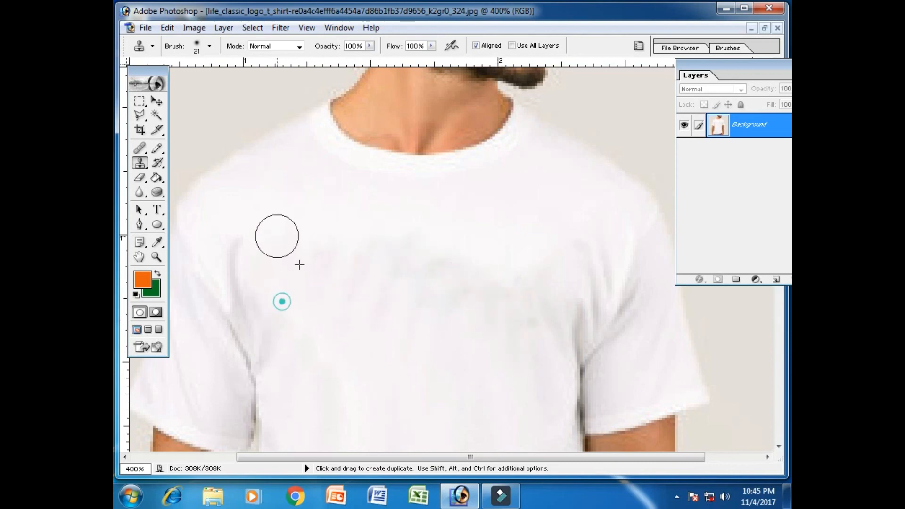
drag(527, 321, 529, 277)
Examine the retouched shirt front in the full image and close up around the chest for uneven patches.
key(ctrl)
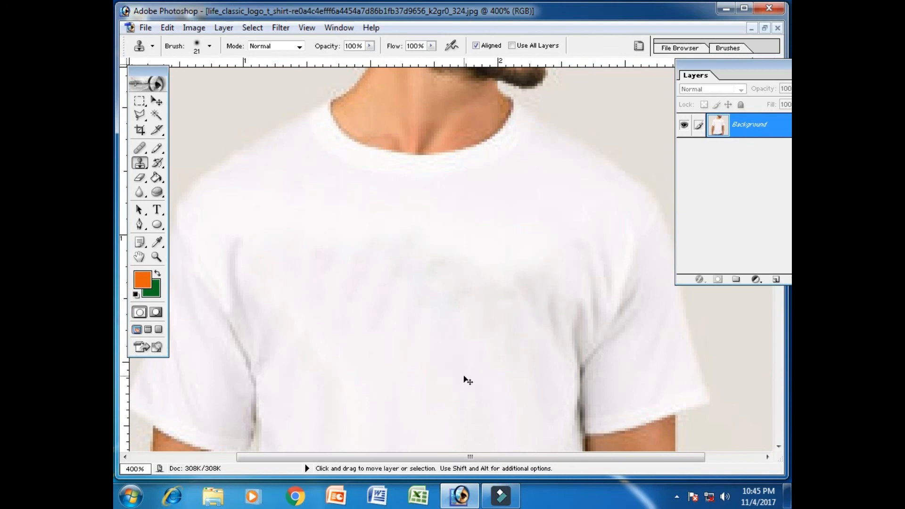
key(ctrl+minus)
key(ctrl+minus)
key(ctrl+minus)
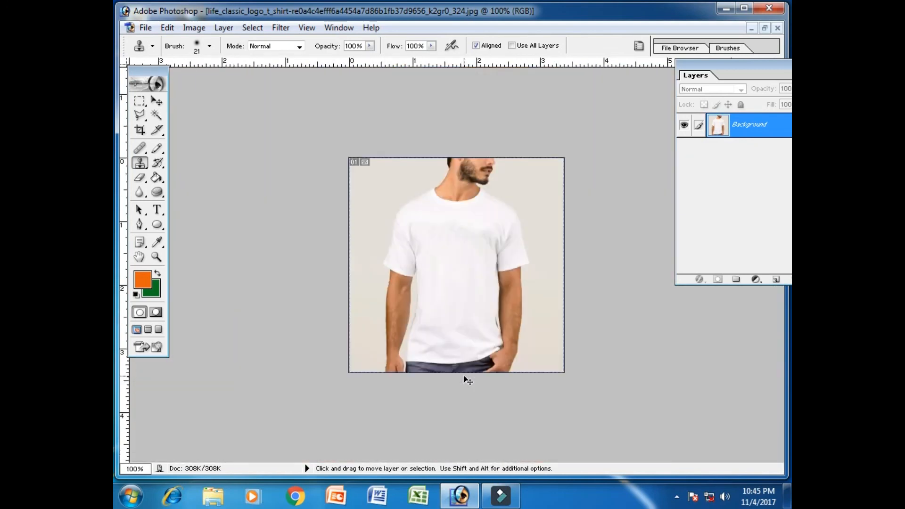
key(ctrl+plus)
key(ctrl+plus)
key(space)
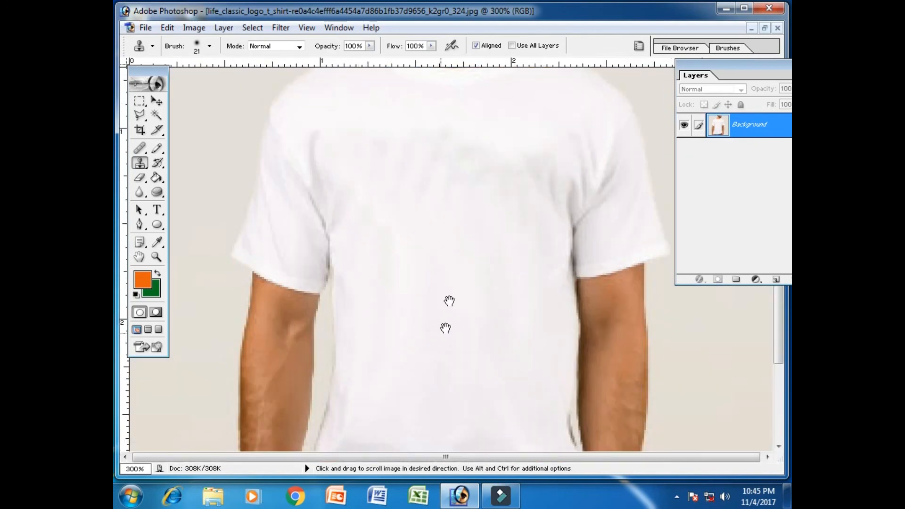
scroll(372, 210, up, 5)
Lower the Clone Stamp opacity to 46% and blend the greyish smudges across the shirt's chest with cloned fabric.
click(299, 46)
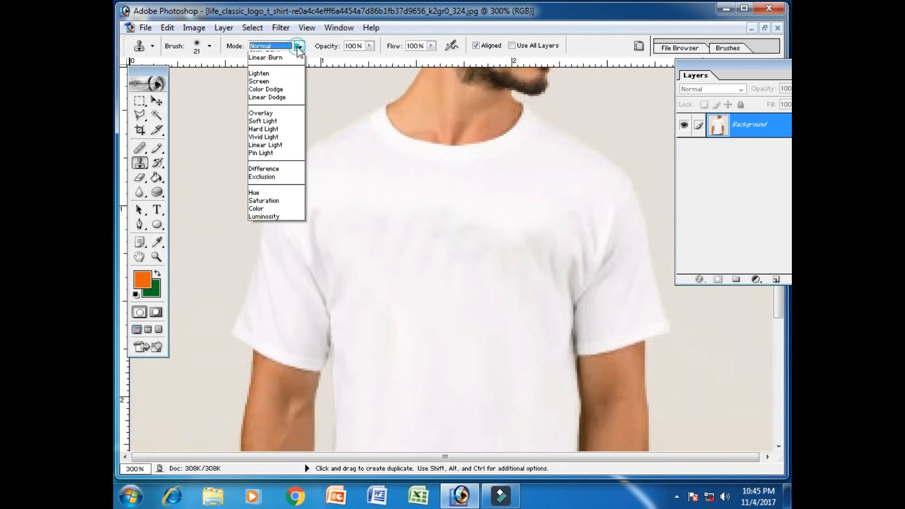
click(369, 45)
click(370, 46)
drag(366, 57, 341, 61)
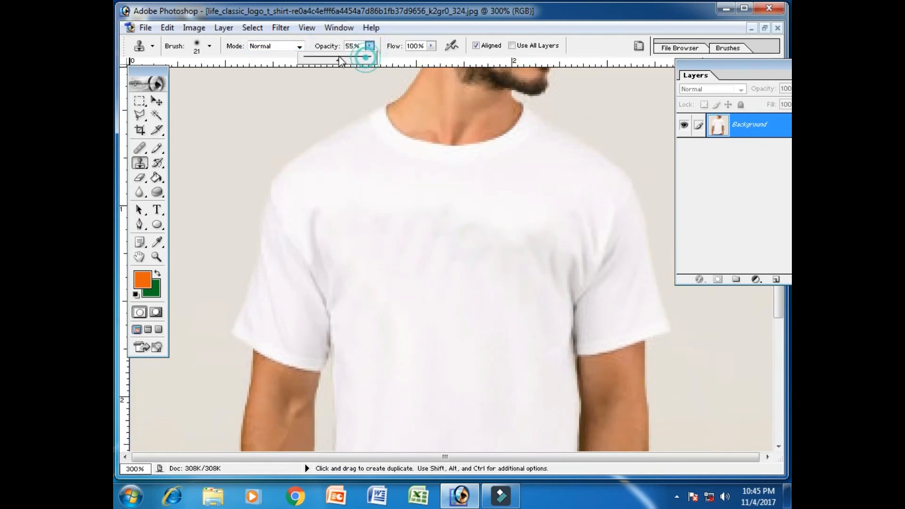
click(357, 206)
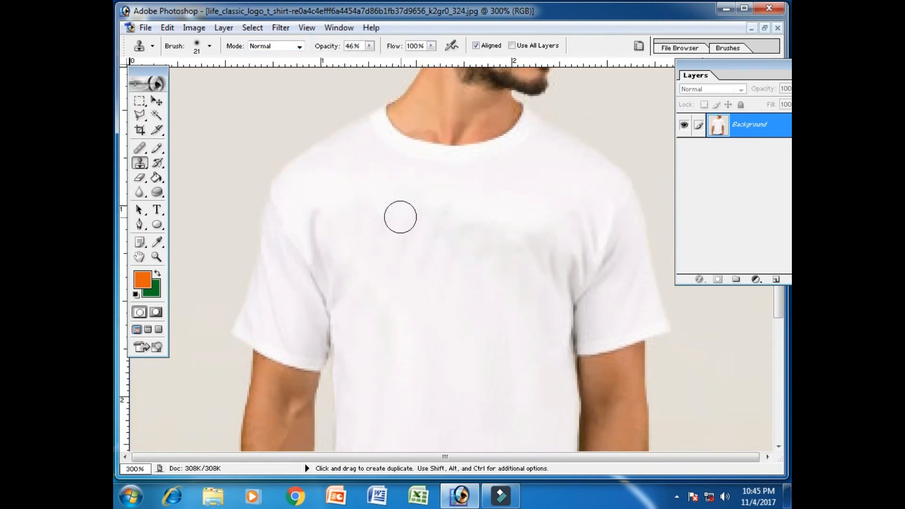
click(398, 242)
click(509, 214)
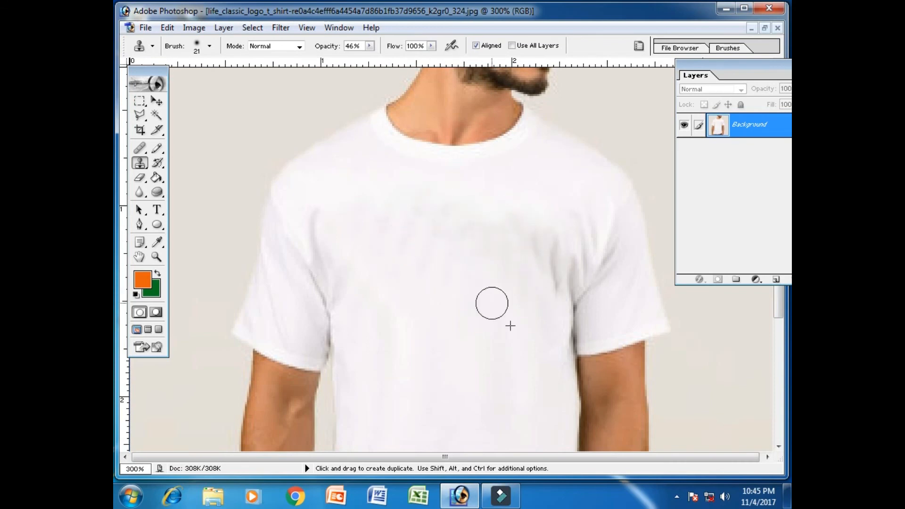
click(344, 260)
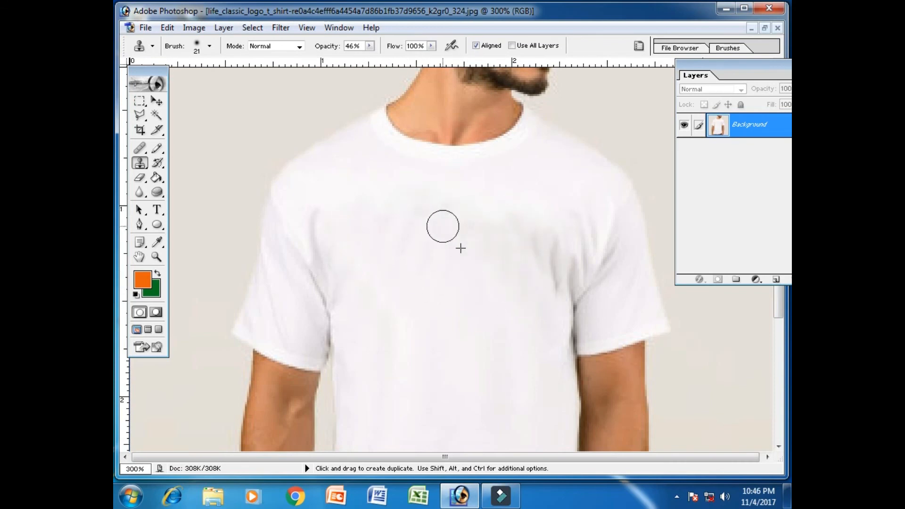
click(486, 262)
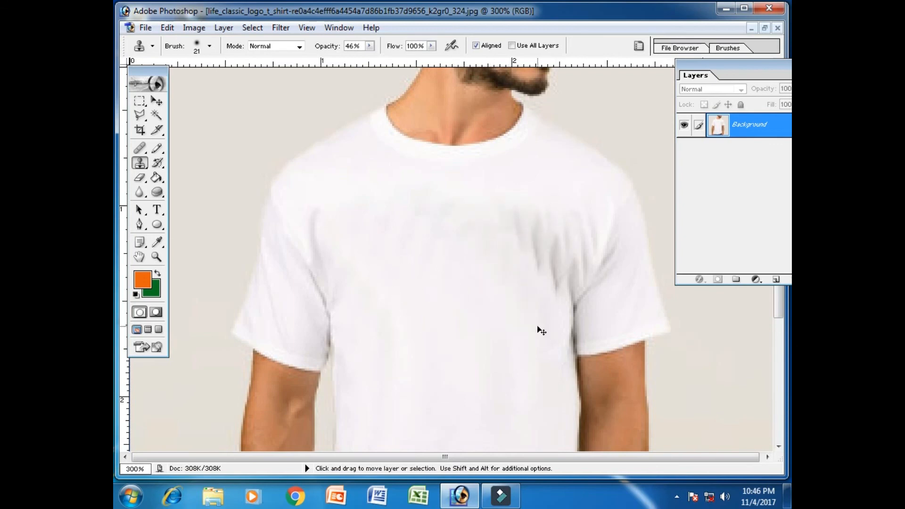
Inspect the blended chest area of the T-shirt in the full photo and enlarged.
key(ctrl+minus)
key(ctrl+minus)
key(ctrl+minus)
key(ctrl+plus)
key(ctrl+plus)
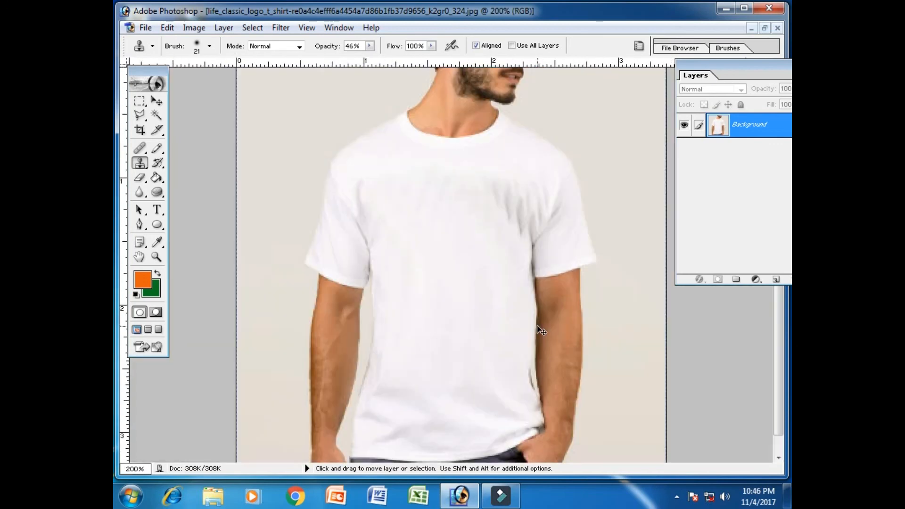
Switch to the Pattern Stamp tool and restore the T-shirt photo from maximized to a floating document window.
key(ctrl+minus)
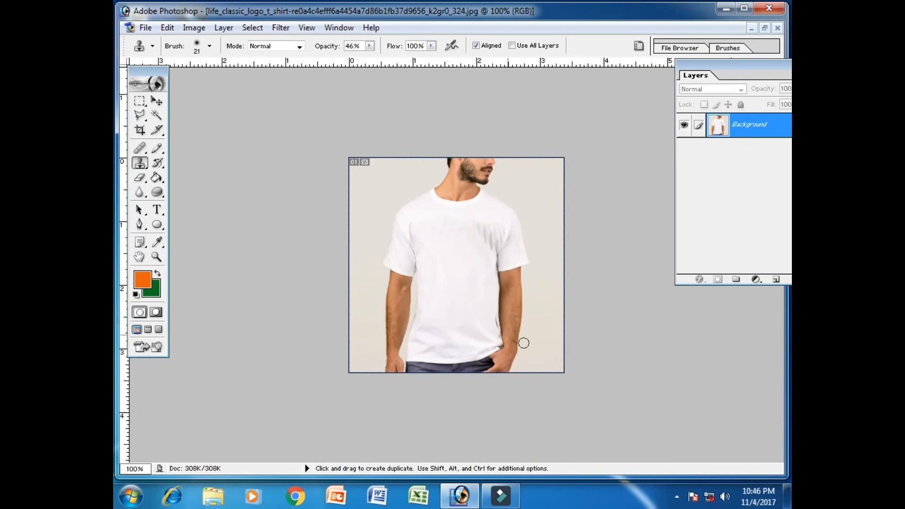
drag(132, 167, 169, 176)
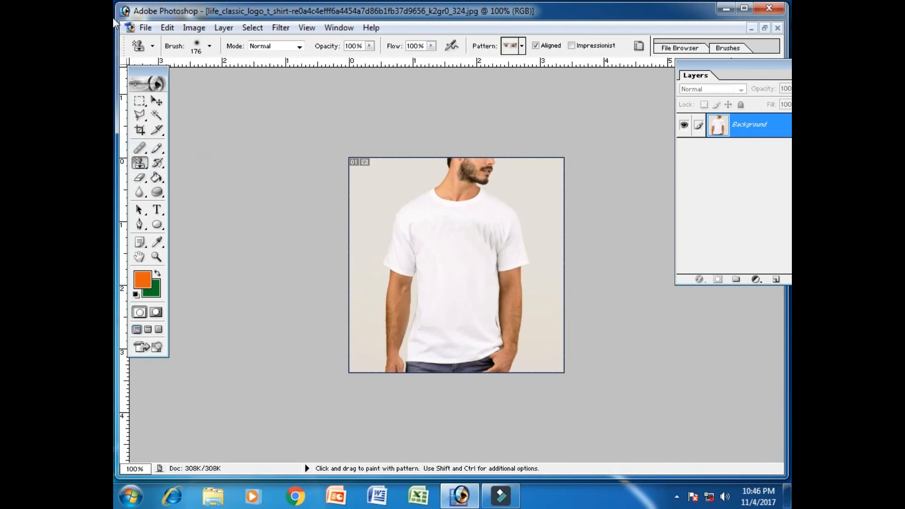
click(764, 27)
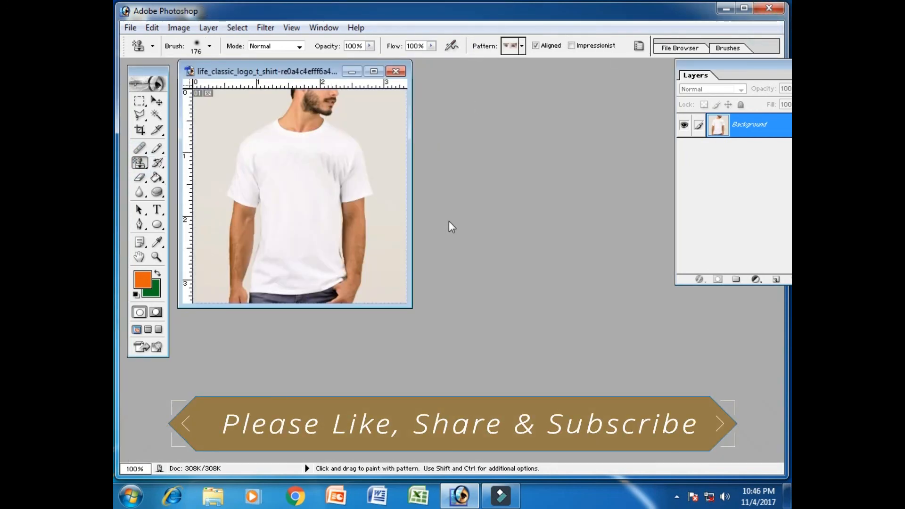